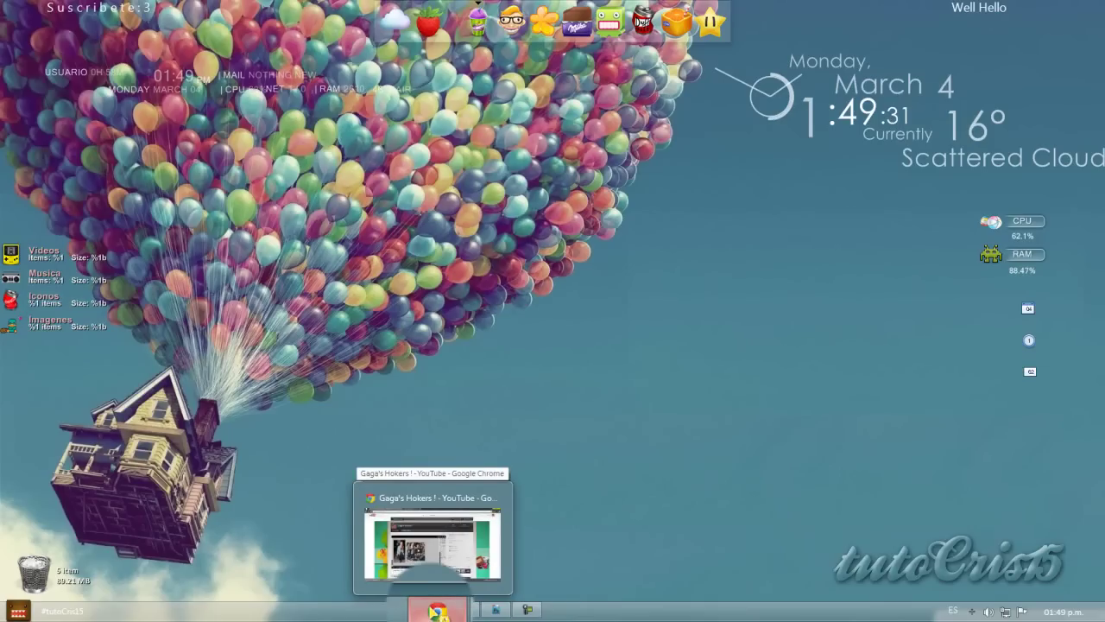
# Restore Chrome and scroll through the brickofdream deviantArt page
pyautogui.click(432, 544)
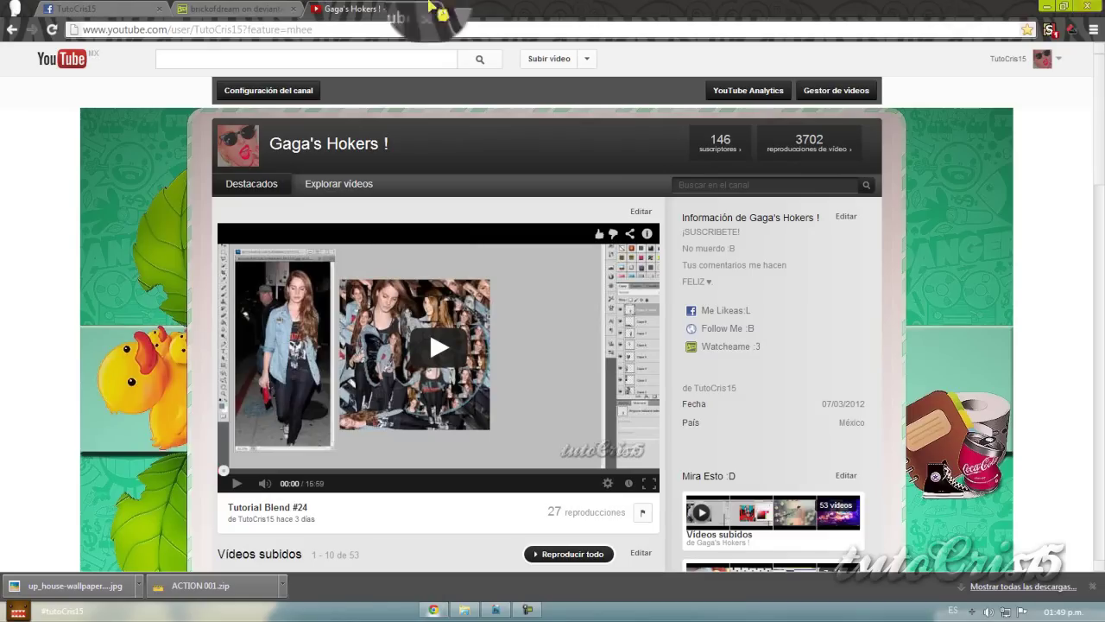
pyautogui.click(233, 9)
pyautogui.scroll(-3, 197, 256)
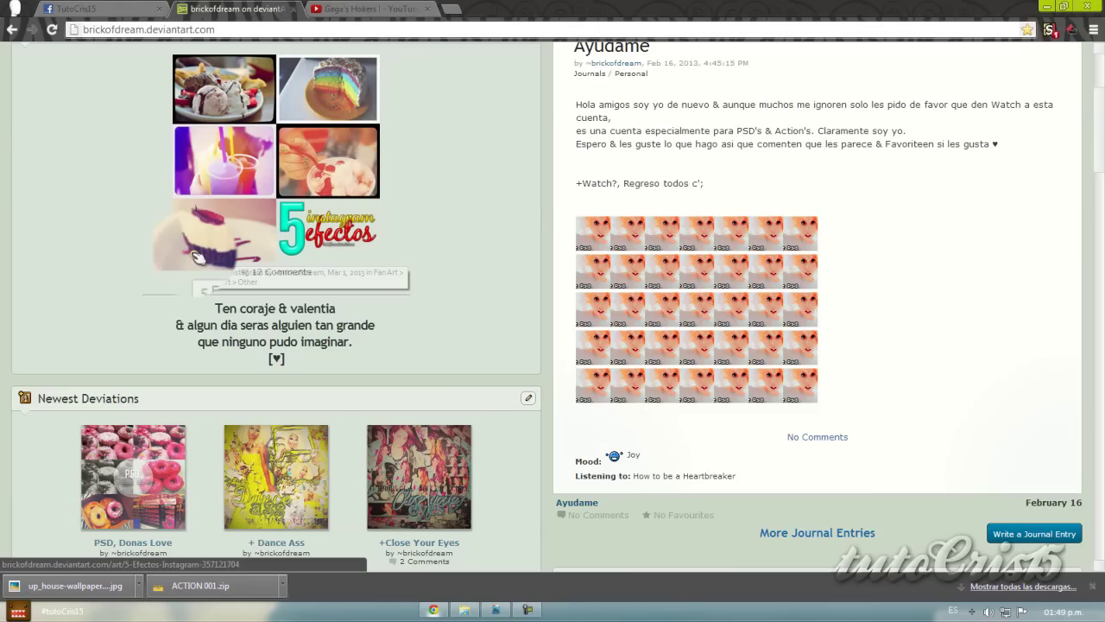
pyautogui.scroll(-2, 181, 296)
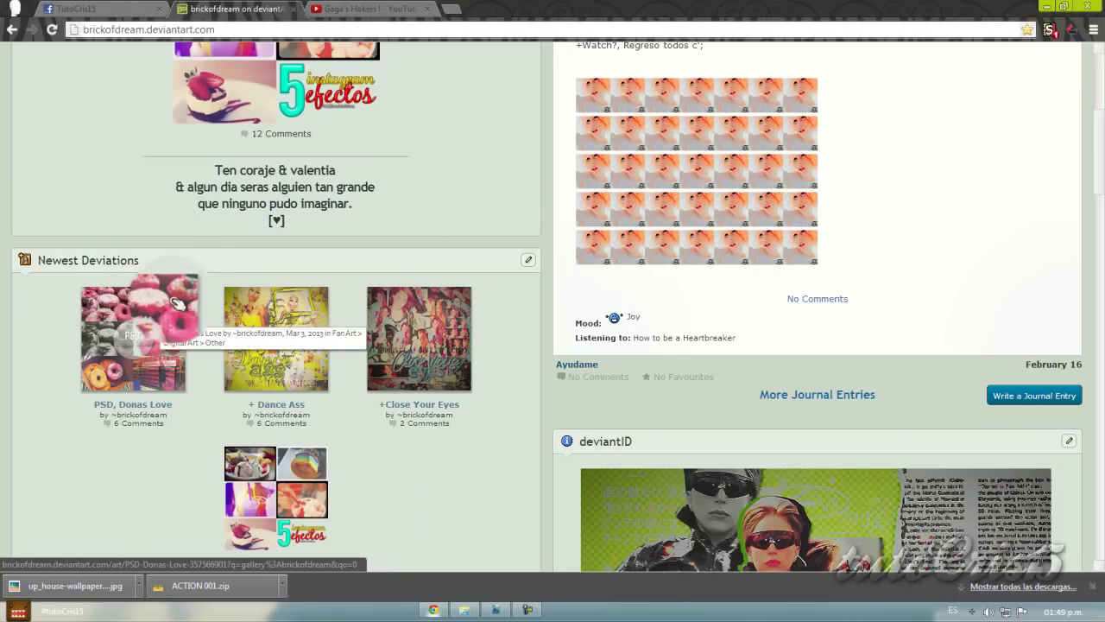
pyautogui.scroll(-2, 181, 307)
pyautogui.scroll(-1, 172, 319)
pyautogui.scroll(-1, 169, 326)
pyautogui.scroll(4, 164, 316)
pyautogui.scroll(-1, 162, 312)
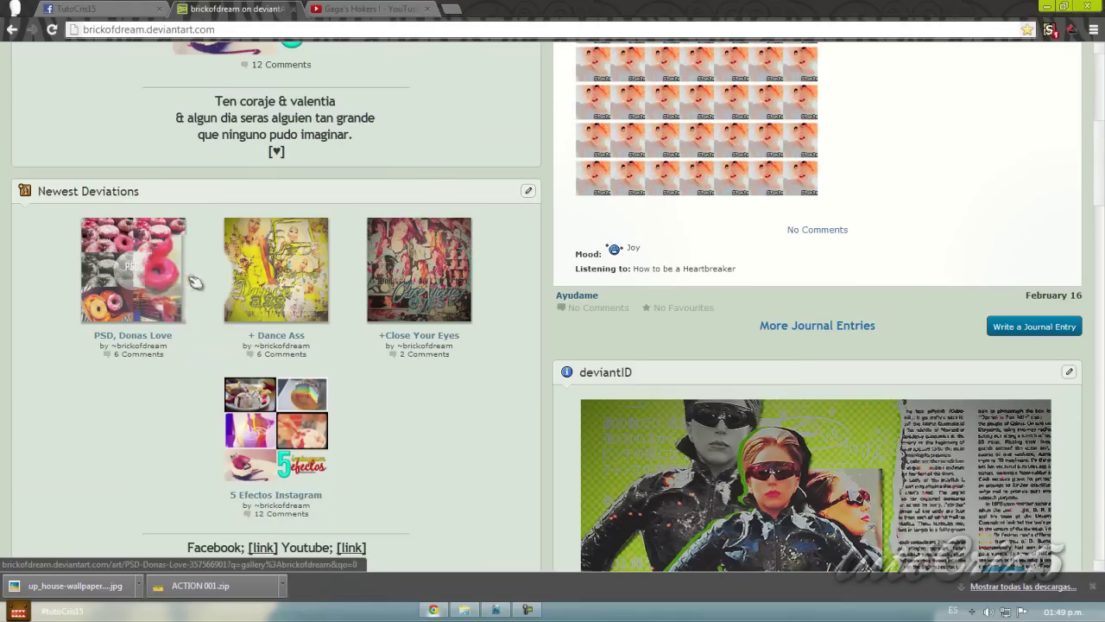
# Minimise Chrome, briefly recheck the deviantArt page, then minimise it again
pyautogui.click(1089, 7)
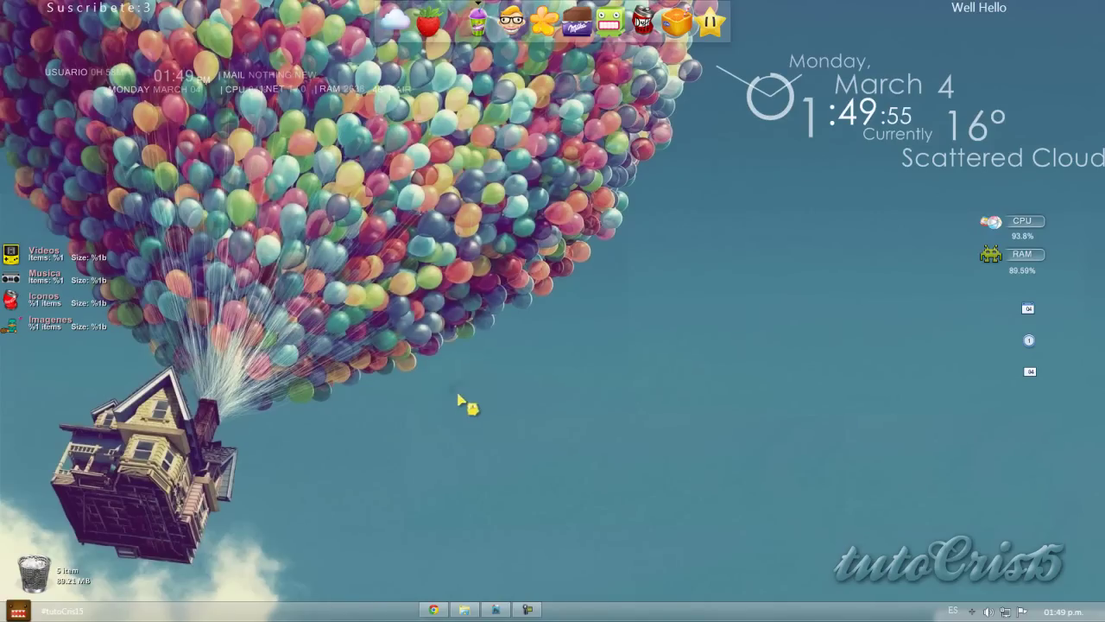
pyautogui.click(433, 609)
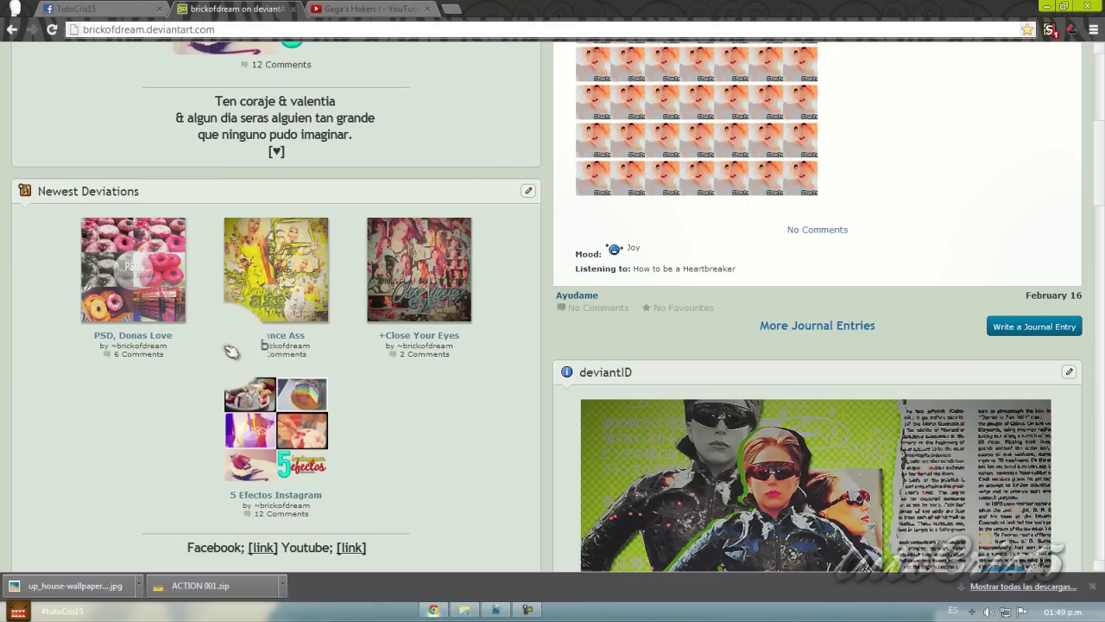
pyautogui.scroll(3, 230, 351)
pyautogui.scroll(-2, 518, 259)
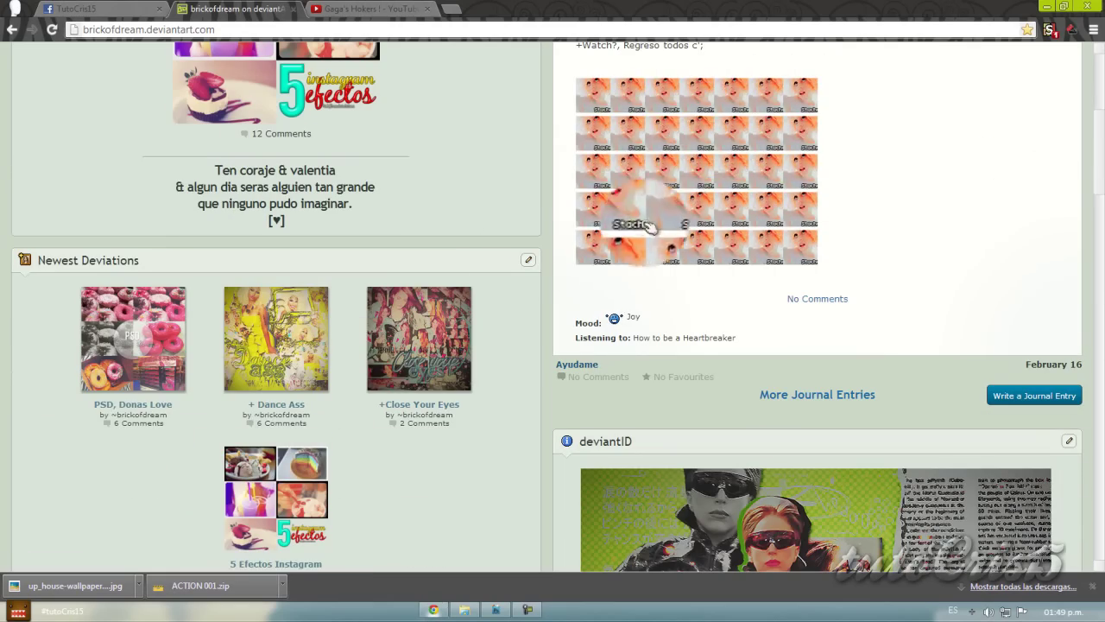
pyautogui.scroll(3, 639, 224)
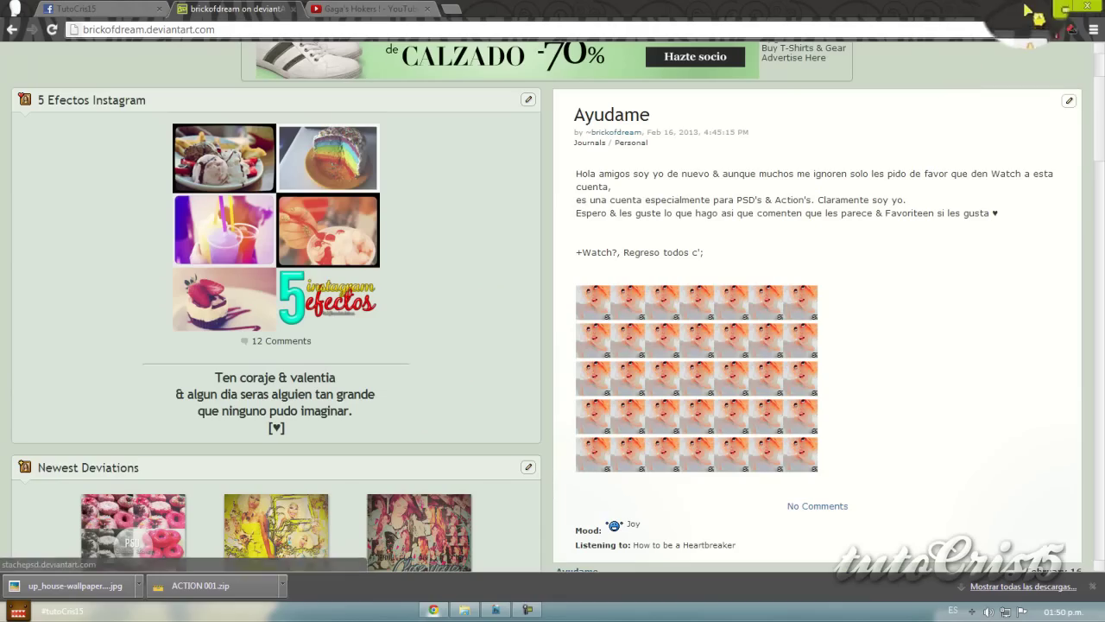
pyautogui.click(1064, 7)
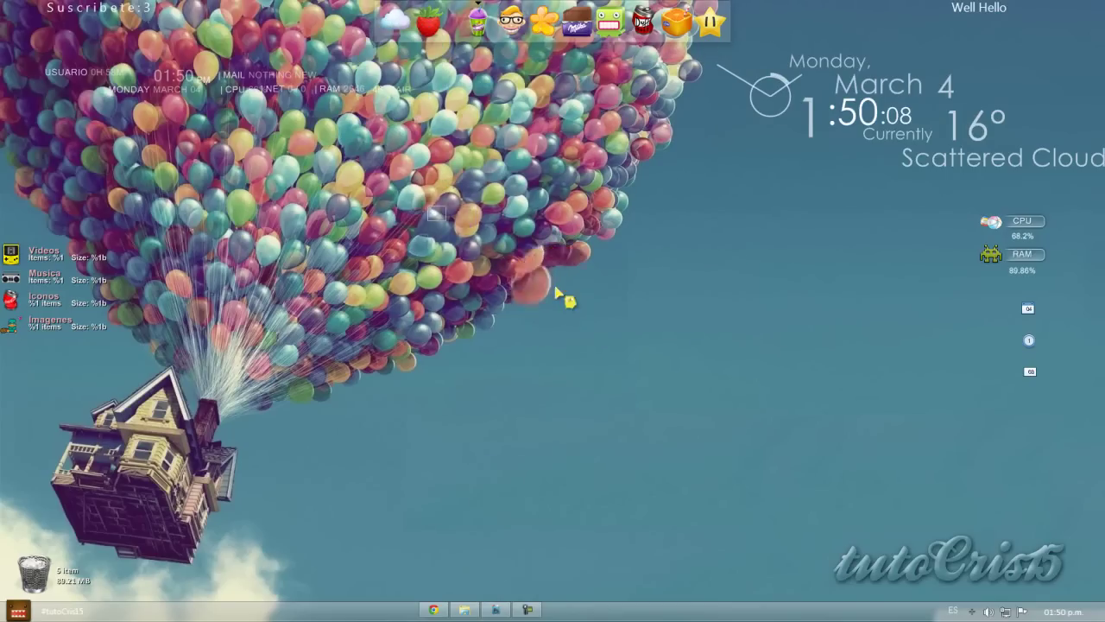
# Check the taskbar clock calendar, then restore Chrome on the Facebook page
pyautogui.click(1076, 611)
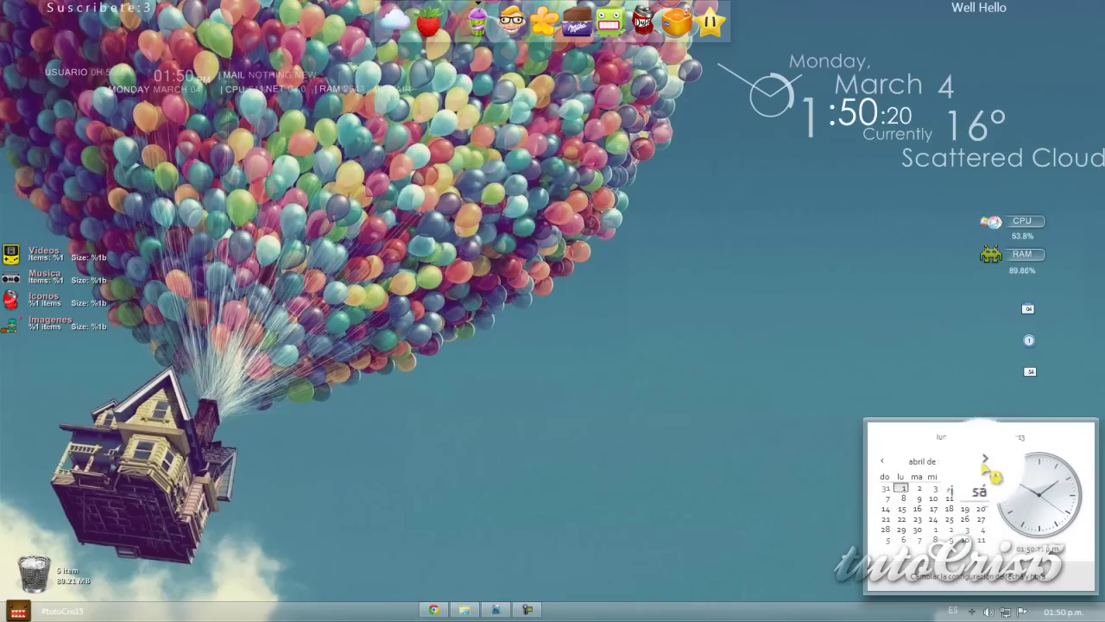
pyautogui.moveTo(830, 343); pyautogui.dragTo(1078, 394)
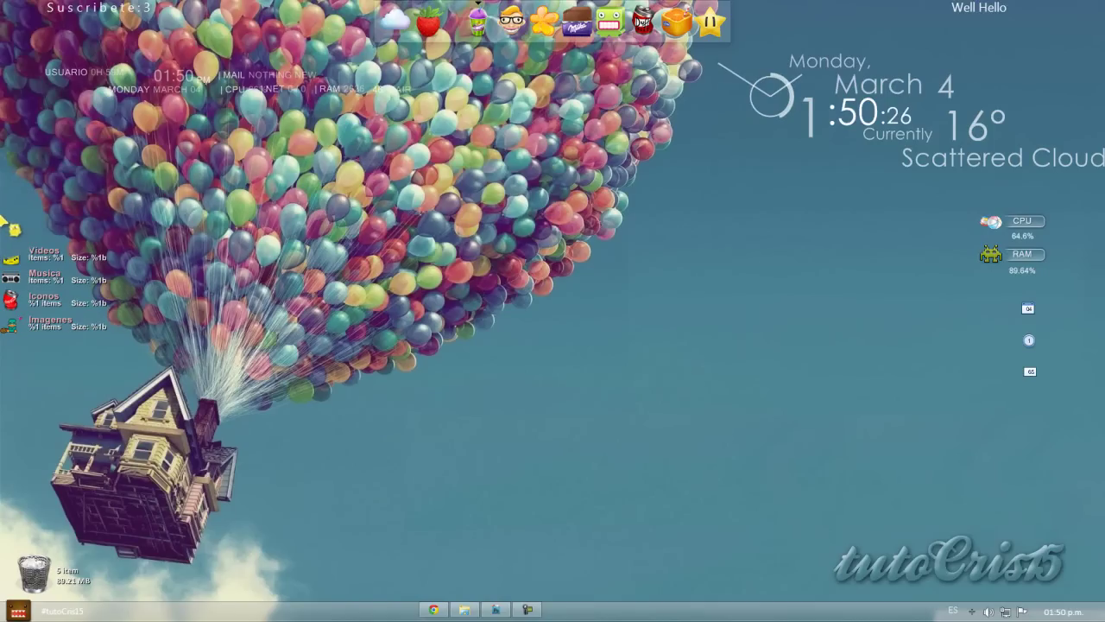
pyautogui.moveTo(4, 219); pyautogui.dragTo(133, 361)
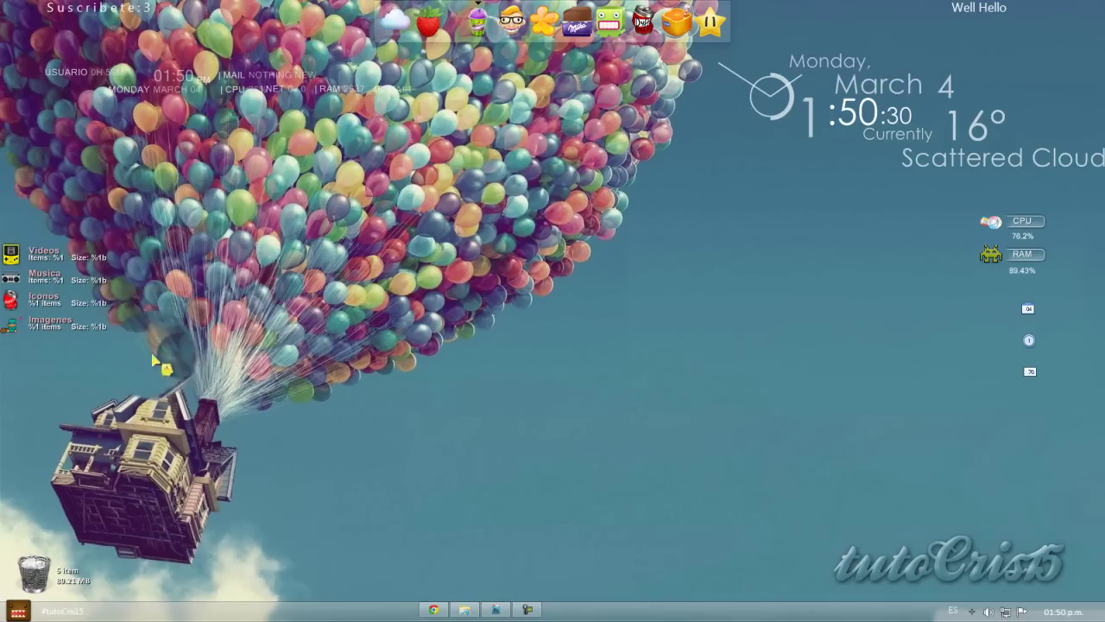
pyautogui.moveTo(3, 220); pyautogui.dragTo(161, 362)
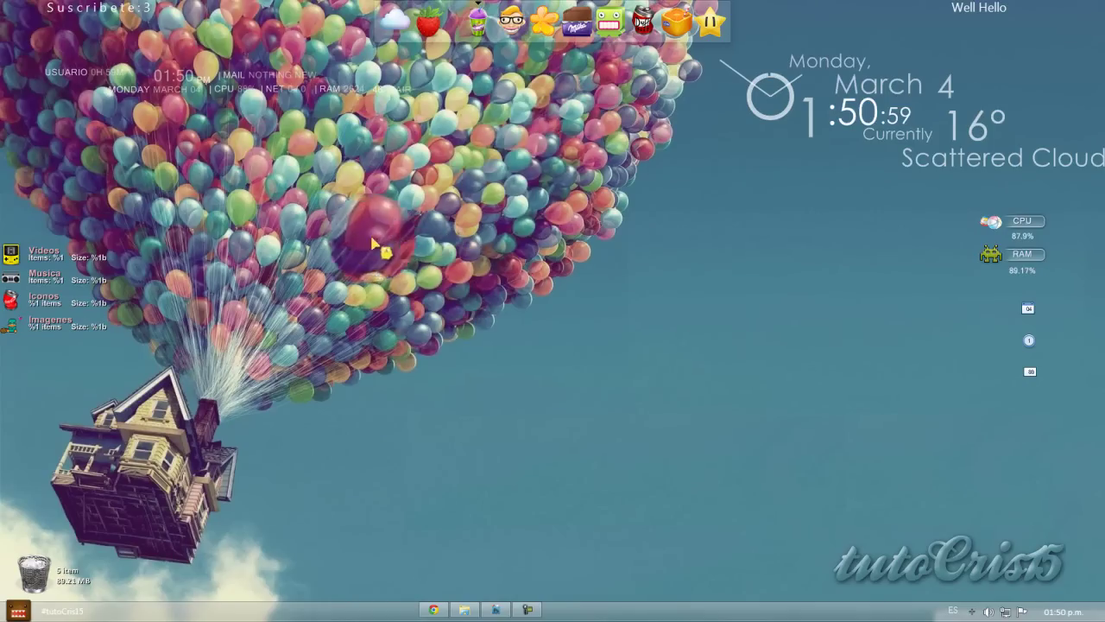
pyautogui.moveTo(605, 285); pyautogui.dragTo(399, 163)
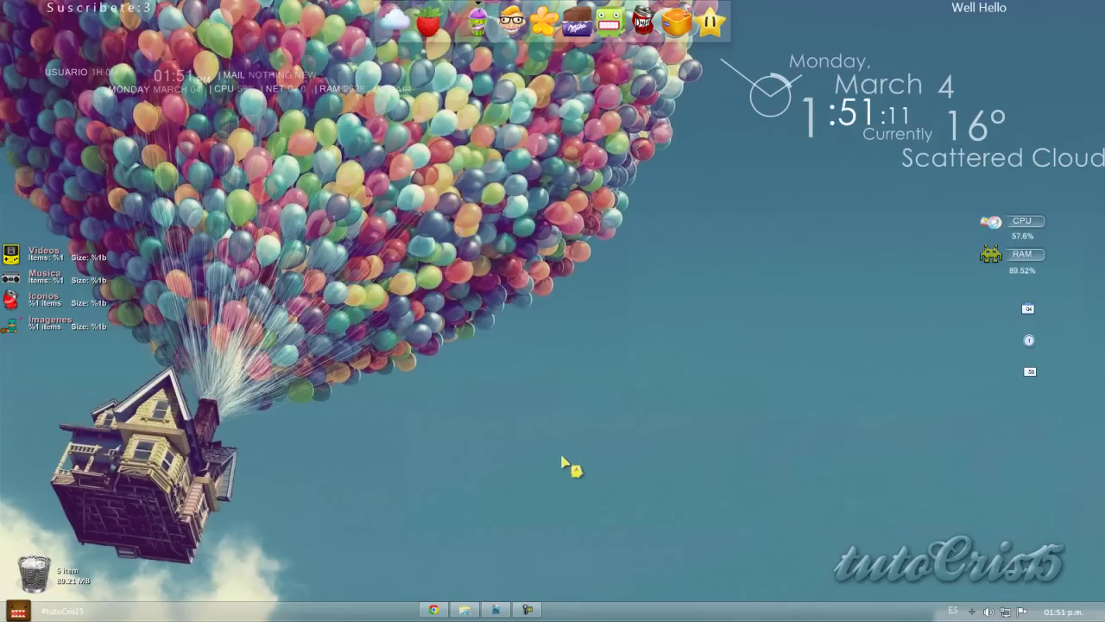
pyautogui.click(434, 608)
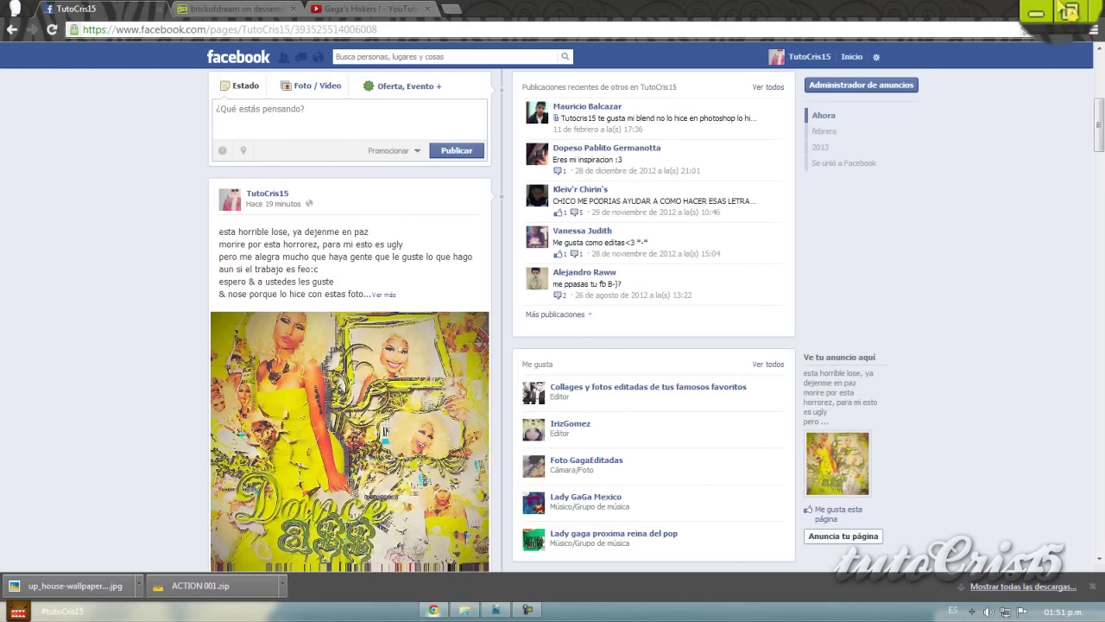
# Scroll down to the yellow Dance Ass collage post, then minimise Chrome to the desktop
pyautogui.click(1063, 16)
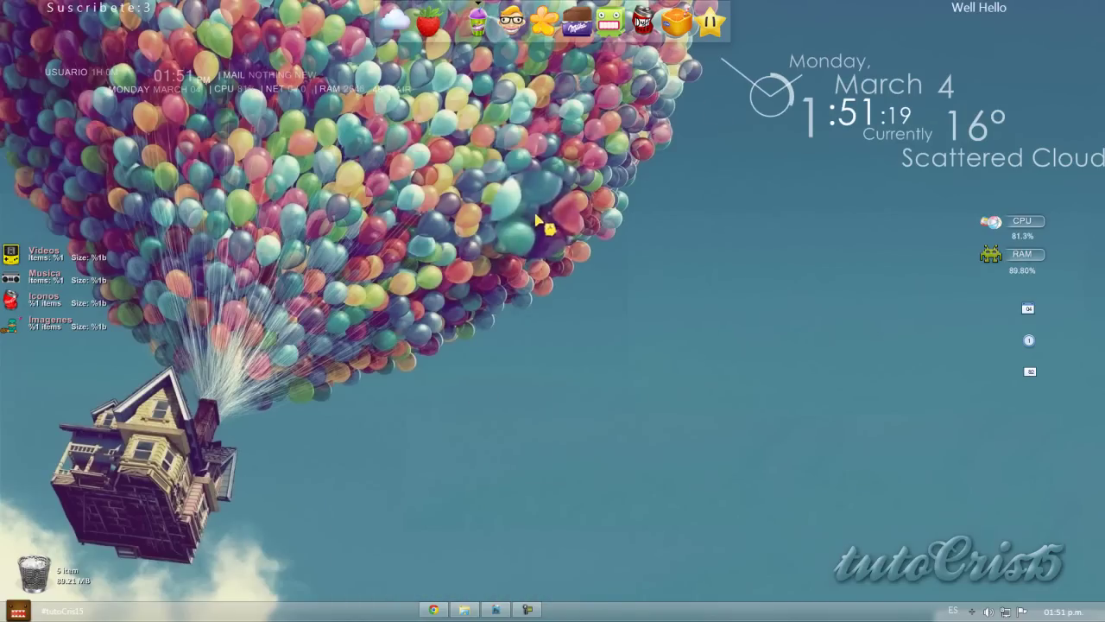
pyautogui.click(431, 604)
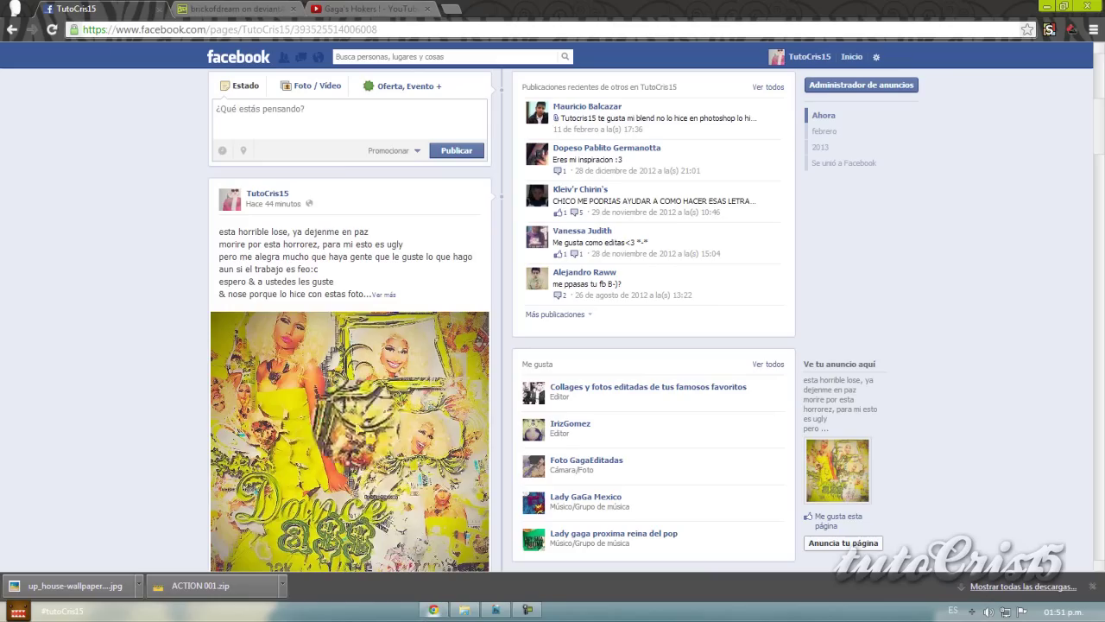
pyautogui.scroll(-1, 1031, 15)
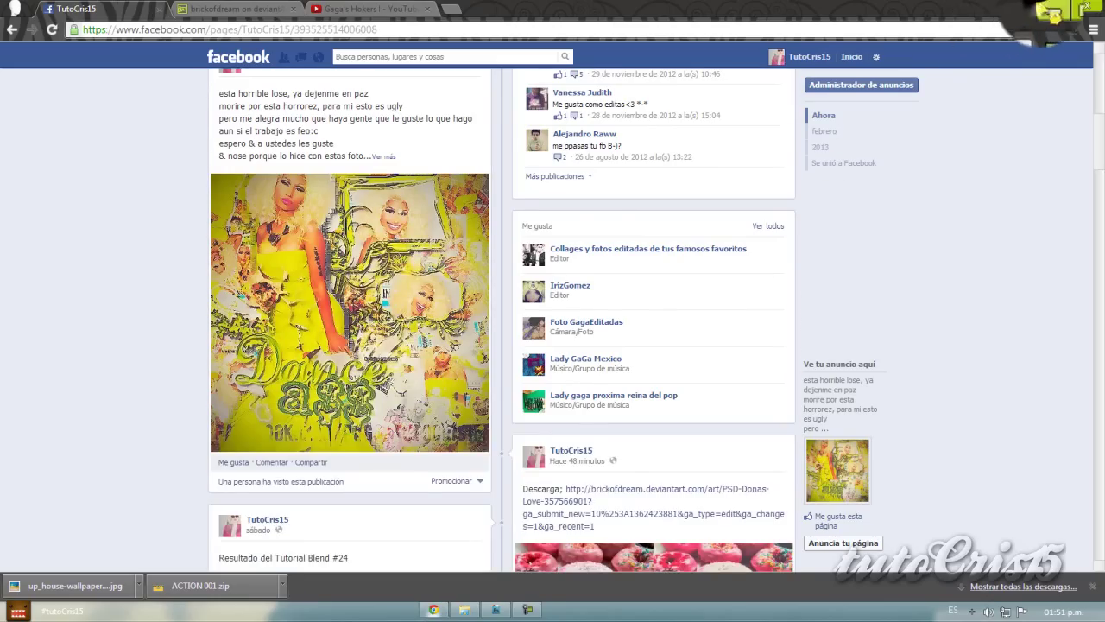
pyautogui.click(1051, 12)
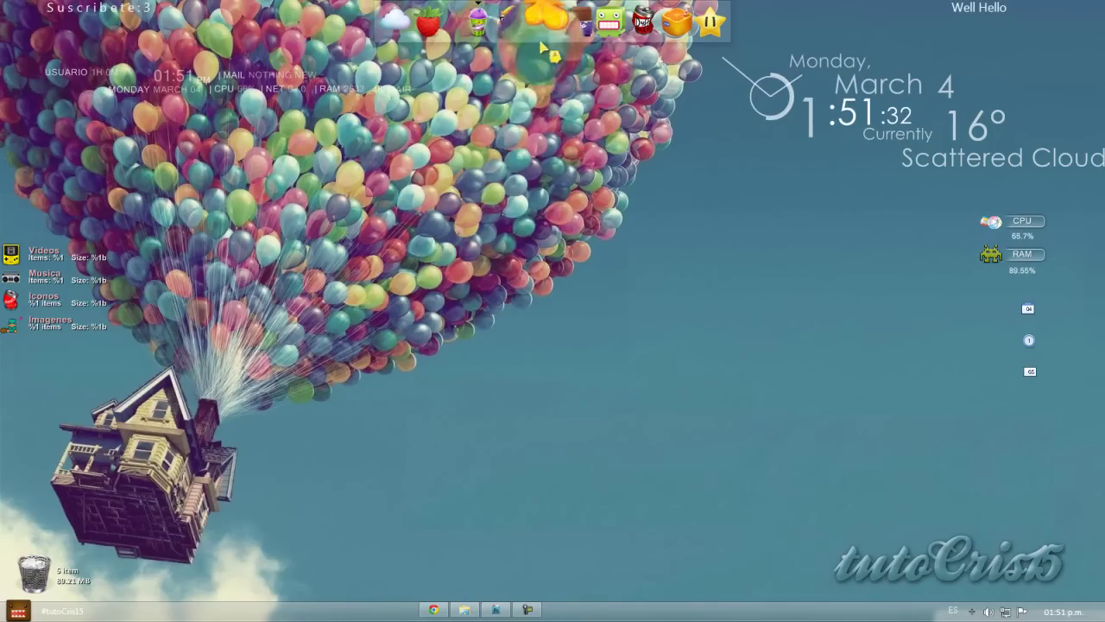
pyautogui.click(543, 34)
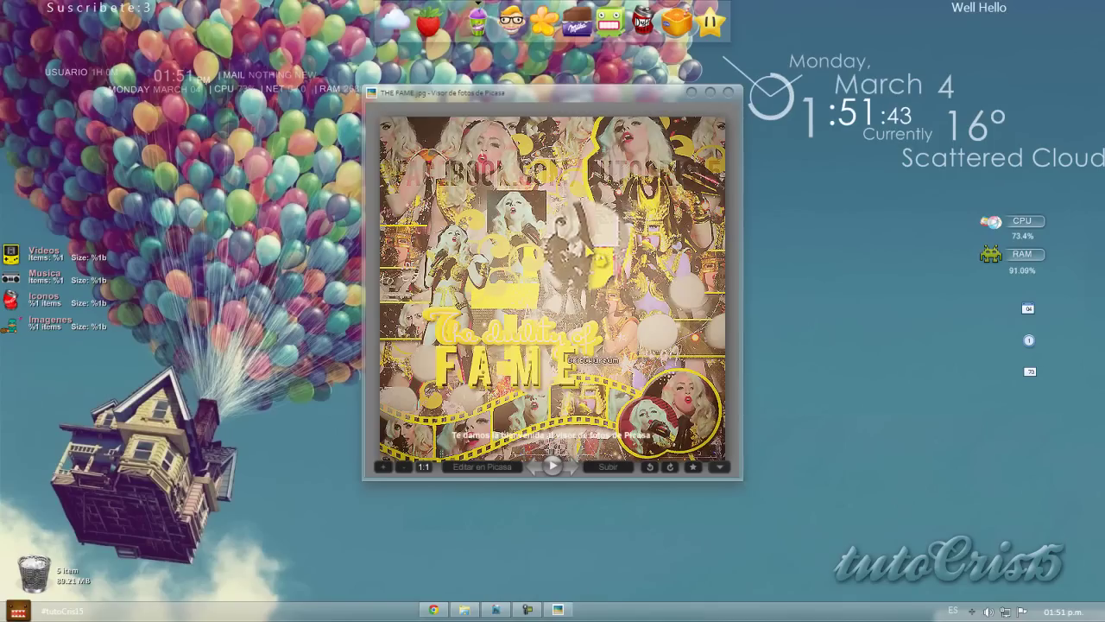
pyautogui.click(649, 102)
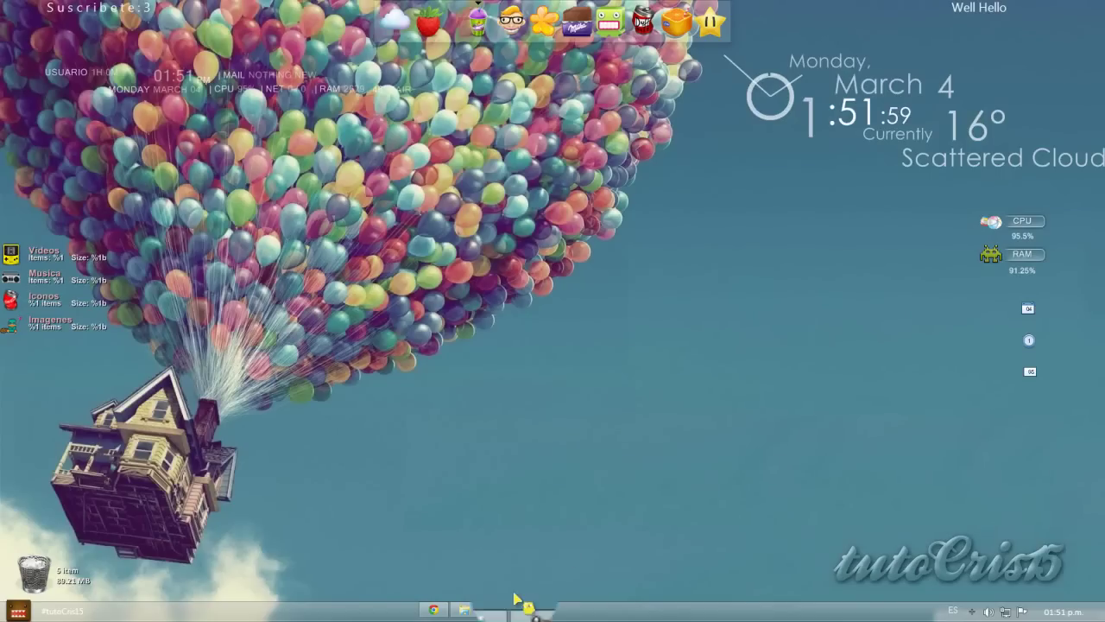
# Bring Photoshop forward, dock PREVIEW CREDITS, close the Downloads folder, and reorder the photo tabs
pyautogui.click(506, 604)
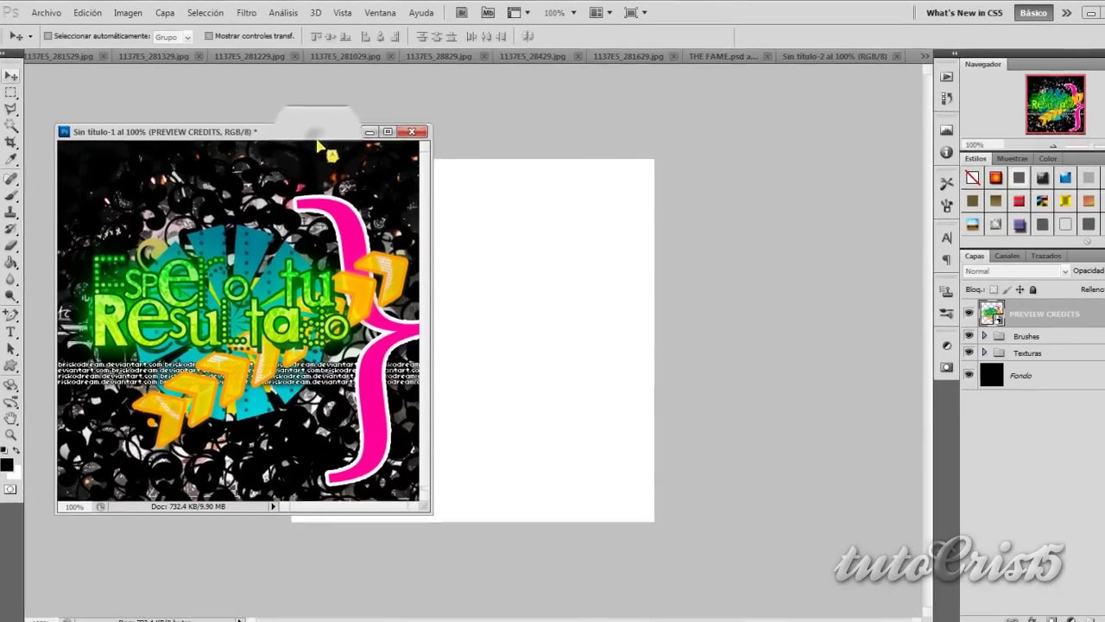
pyautogui.moveTo(313, 132); pyautogui.dragTo(541, 164)
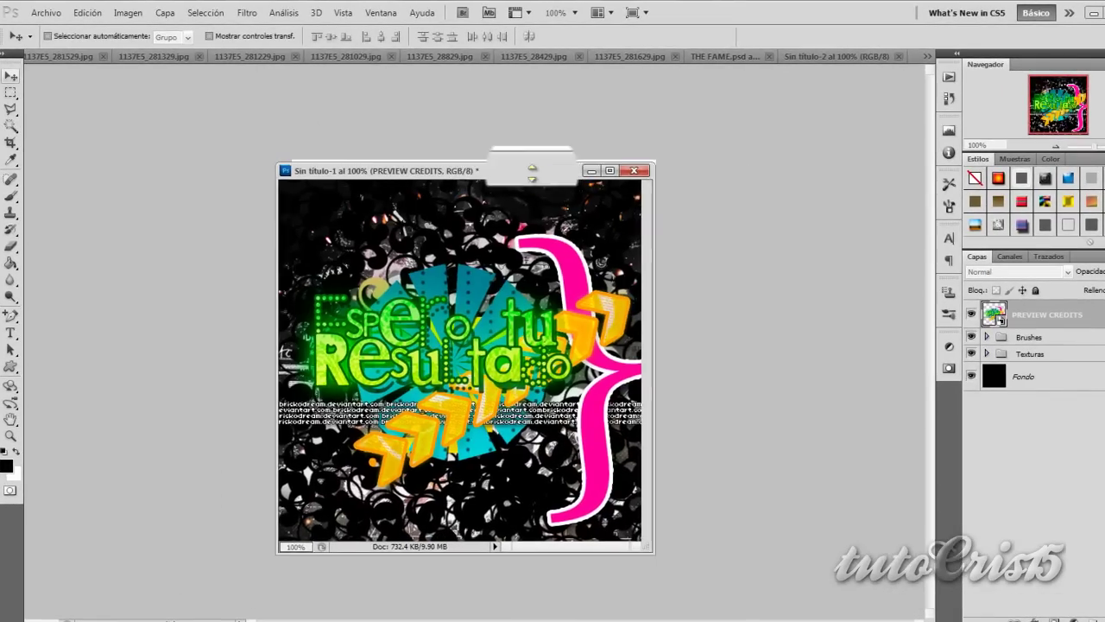
pyautogui.click(69, 56)
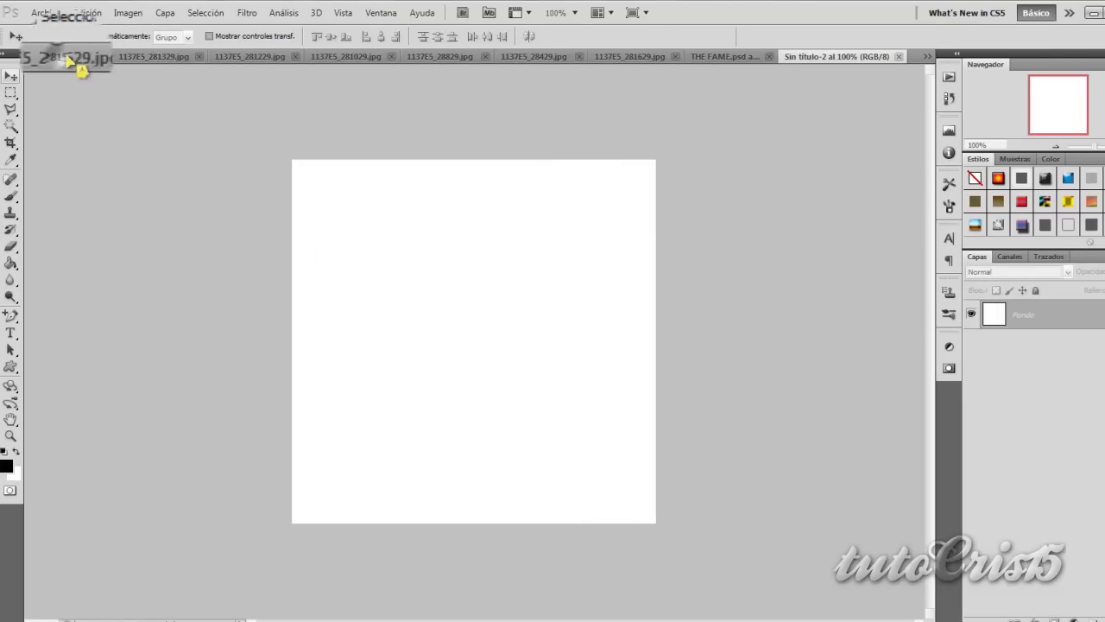
pyautogui.click(259, 57)
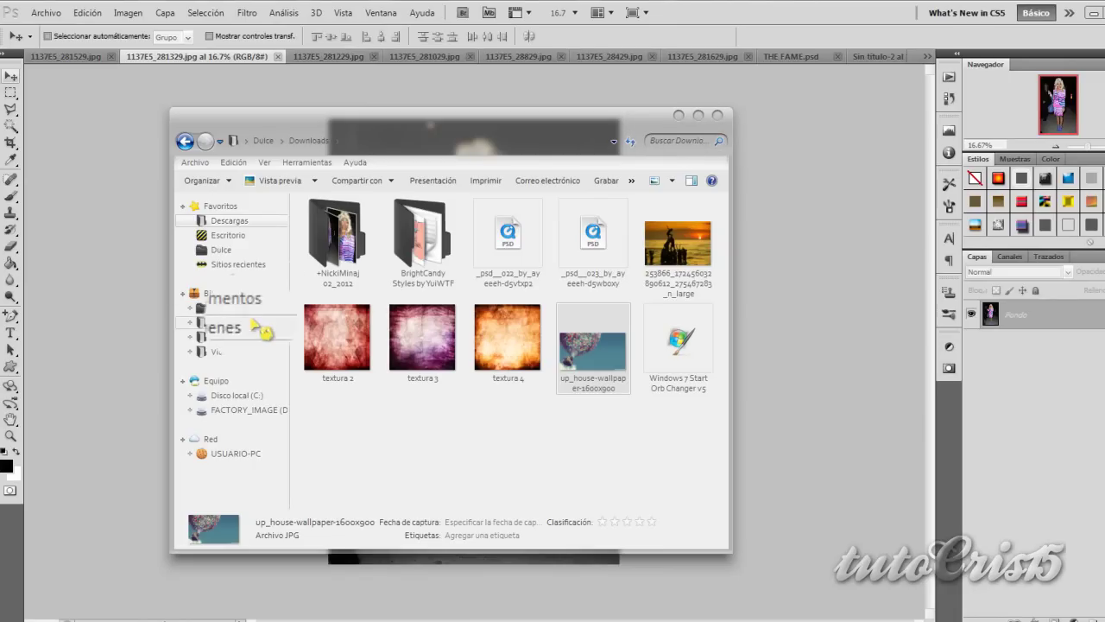
pyautogui.click(678, 115)
pyautogui.moveTo(315, 54)
pyautogui.mouseDown()
pyautogui.moveTo(878, 69)
pyautogui.moveTo(867, 59)
pyautogui.mouseUp()
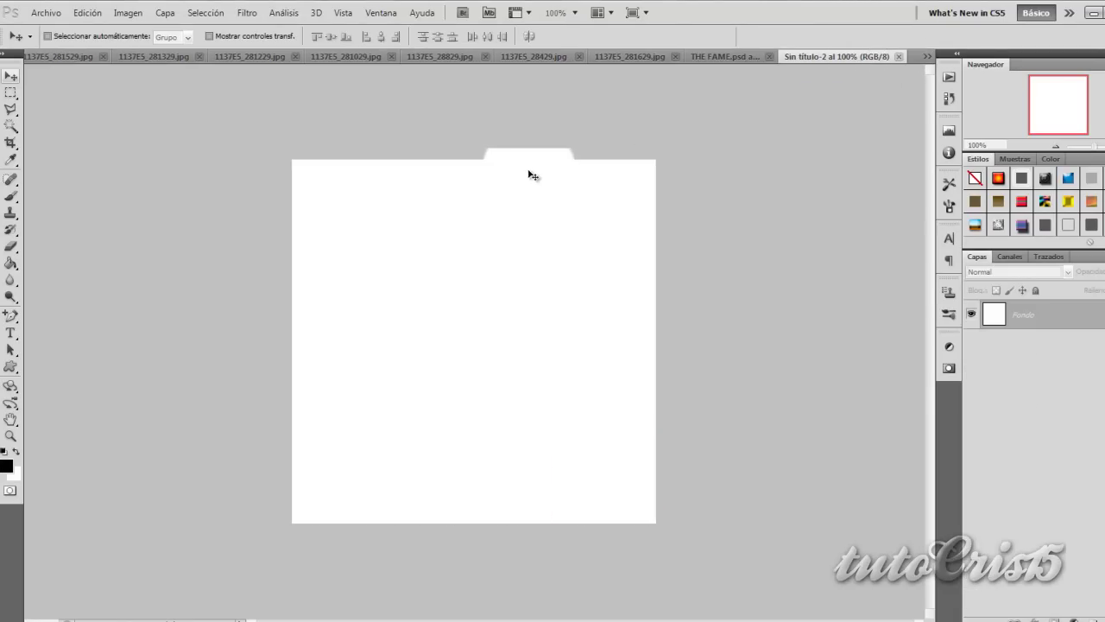
# Copy a rectangle around the woman onto the square canvas, scaled into the top-left corner
pyautogui.click(613, 54)
pyautogui.click(10, 91)
pyautogui.moveTo(725, 56); pyautogui.dragTo(638, 57)
pyautogui.moveTo(427, 153); pyautogui.dragTo(510, 318)
pyautogui.rightClick(10, 91)
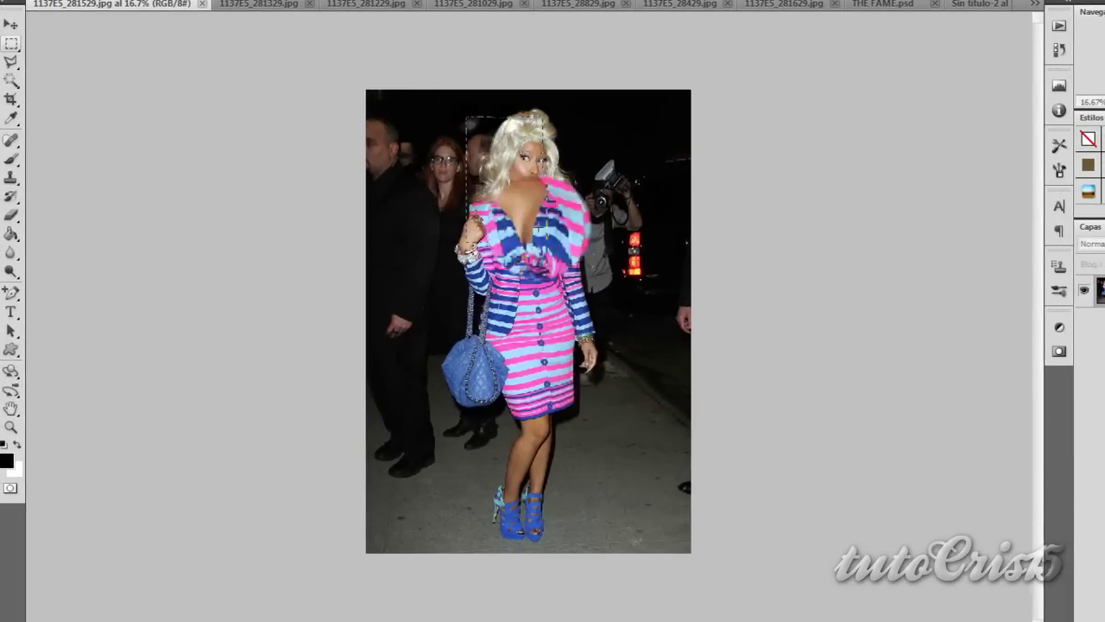
pyautogui.moveTo(349, 205); pyautogui.dragTo(294, 22)
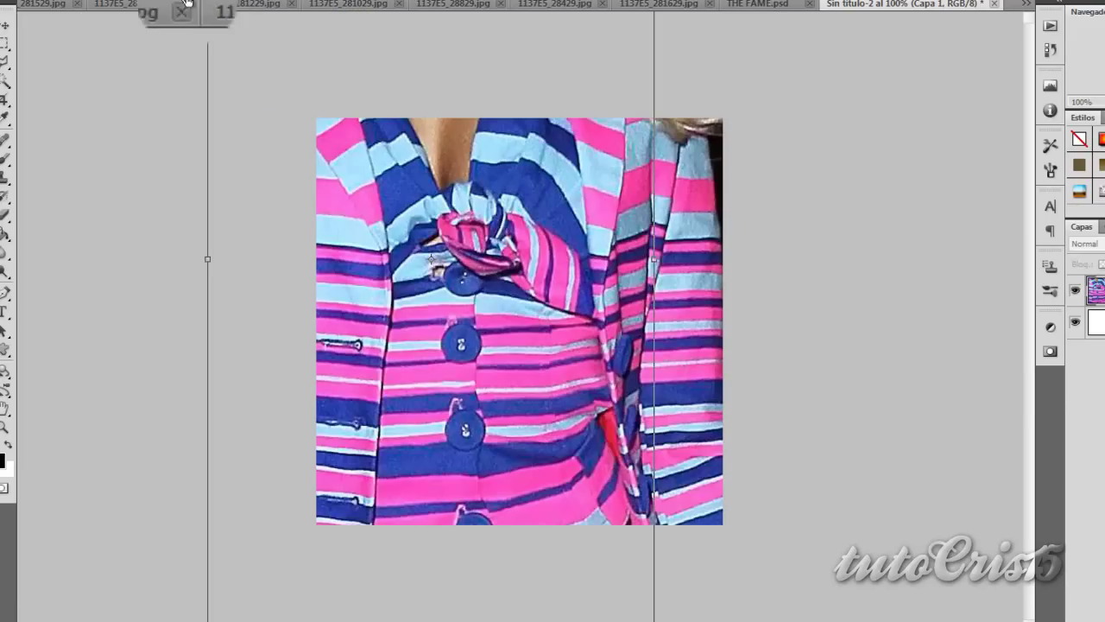
pyautogui.moveTo(228, 24); pyautogui.dragTo(227, 7)
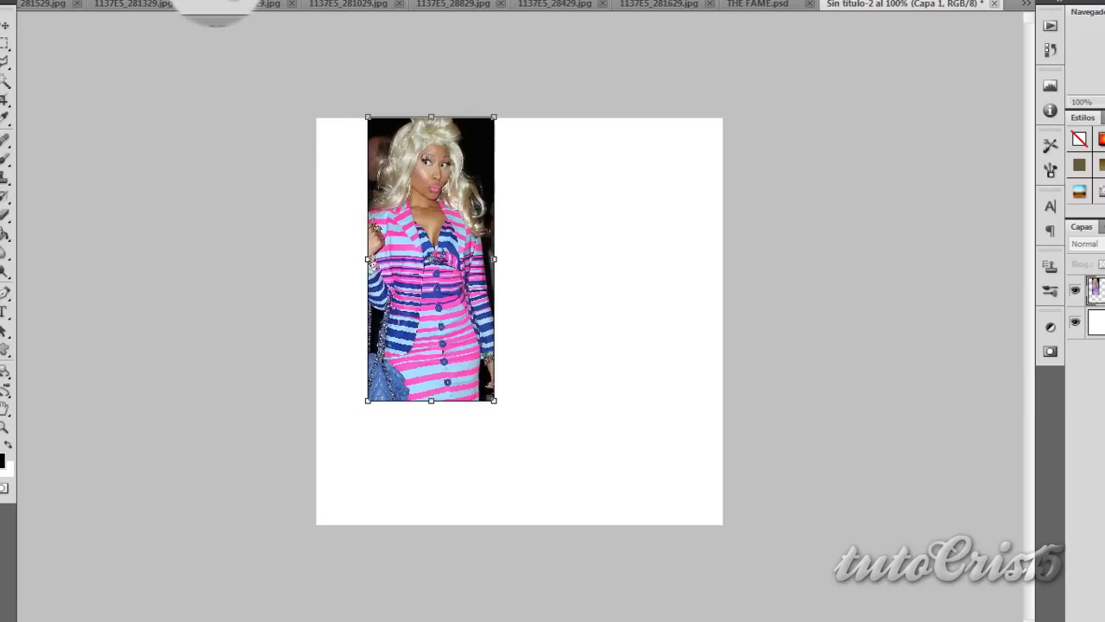
pyautogui.moveTo(494, 117)
pyautogui.mouseDown()
pyautogui.moveTo(453, 189)
pyautogui.moveTo(373, 138)
pyautogui.mouseUp()
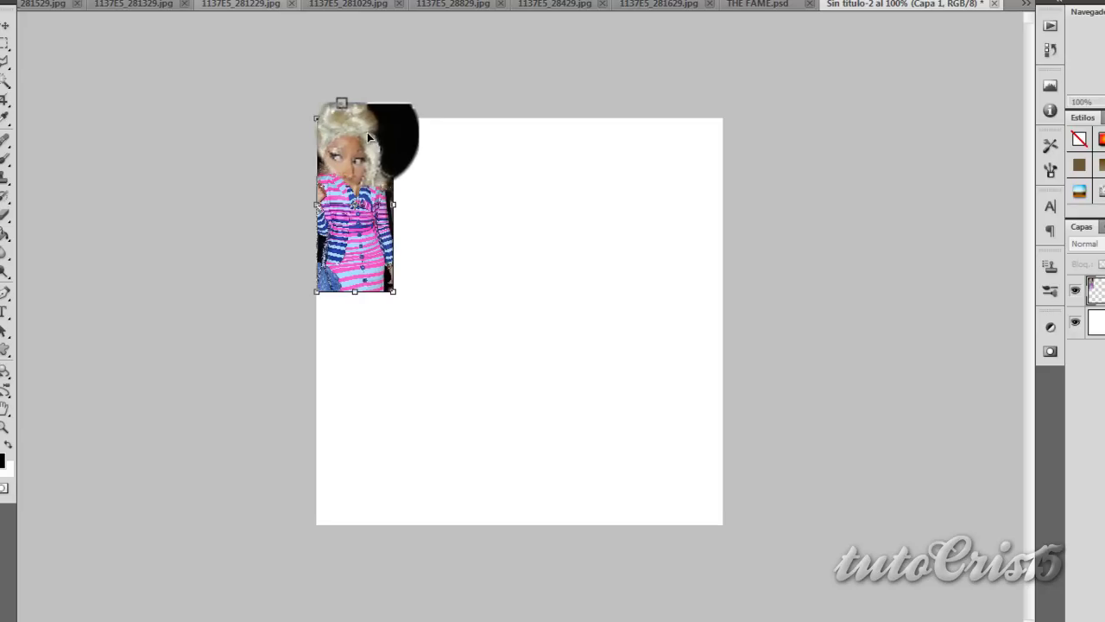
pyautogui.press('Return')
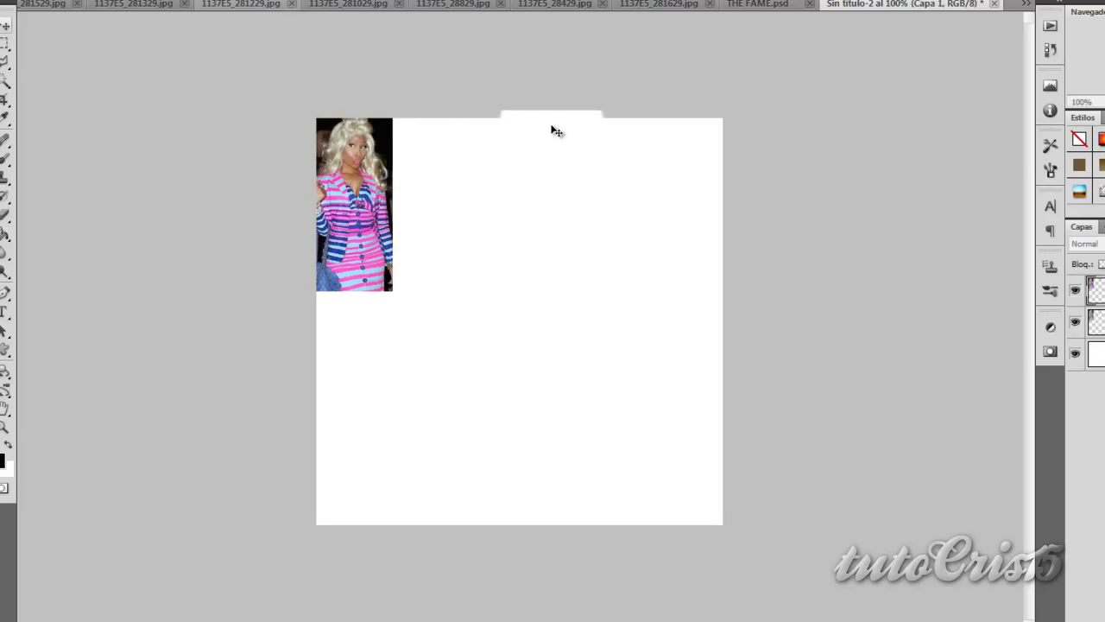
# Duplicate the photo layer and flip the copy horizontally beside the original
pyautogui.hotkey('ctrl', 'j')
pyautogui.hotkey('ctrl', 't')
pyautogui.moveTo(464, 454)
pyautogui.mouseDown()
pyautogui.moveTo(380, 275)
pyautogui.moveTo(398, 235)
pyautogui.moveTo(369, 218)
pyautogui.mouseUp()
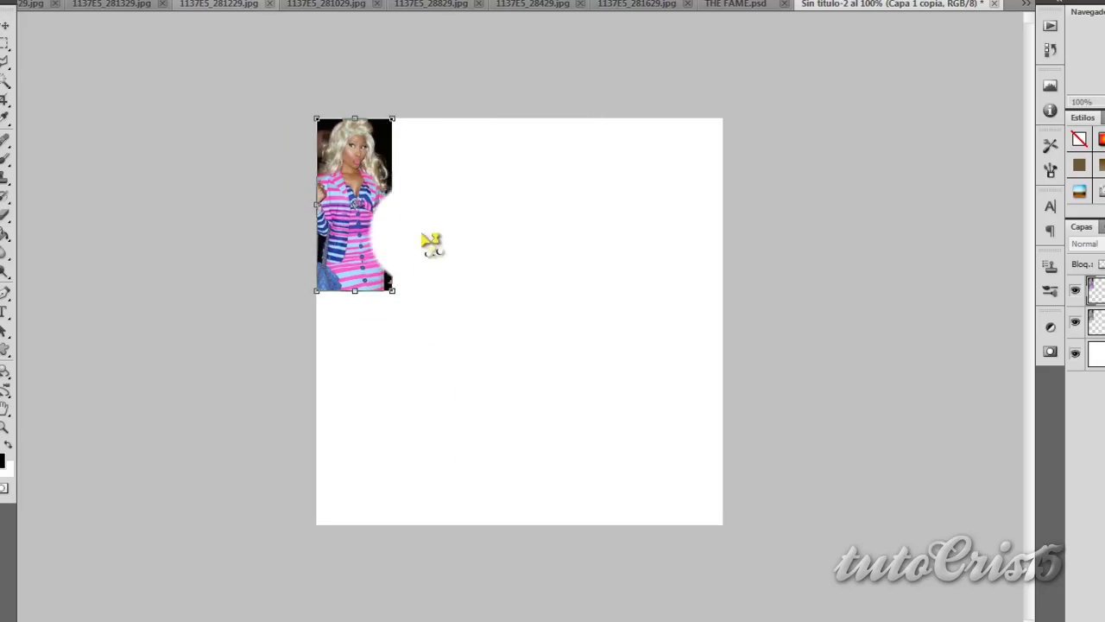
pyautogui.rightClick(368, 219)
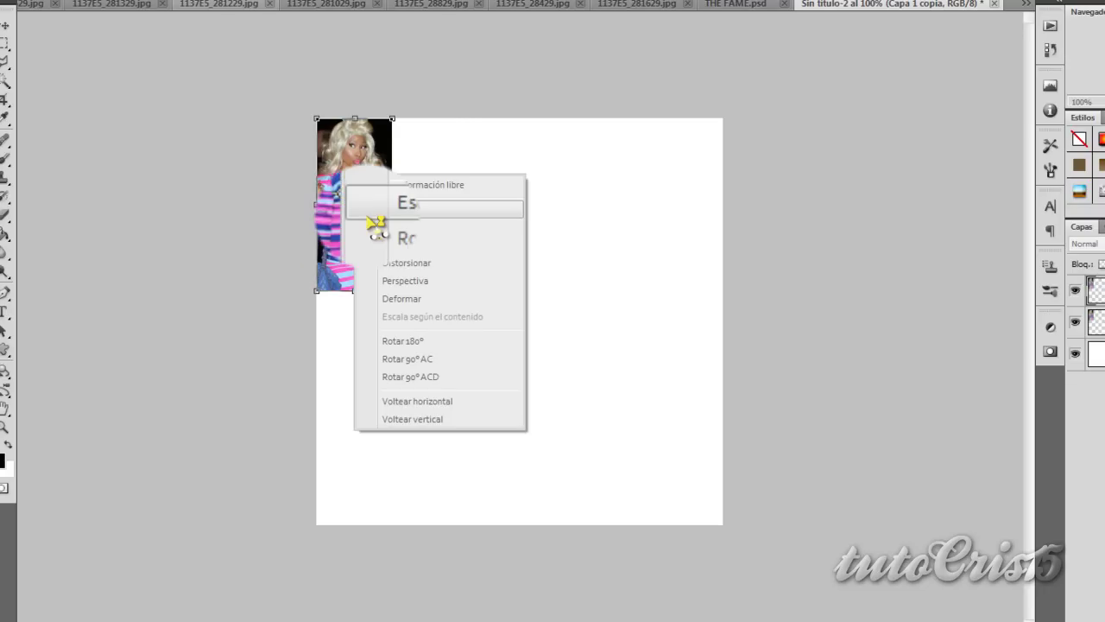
pyautogui.click(416, 401)
pyautogui.press('Return')
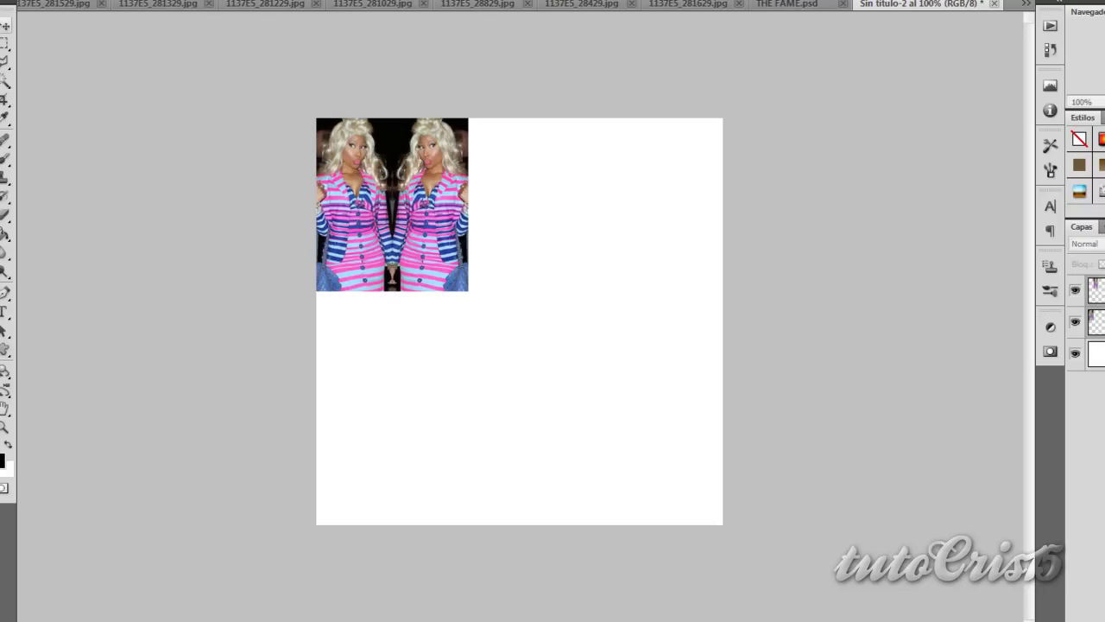
# Extend the photo strip with another copy, merge it into one layer, and shift it left
pyautogui.moveTo(501, 153)
pyautogui.mouseDown()
pyautogui.moveTo(603, 184)
pyautogui.moveTo(710, 181)
pyautogui.mouseUp()
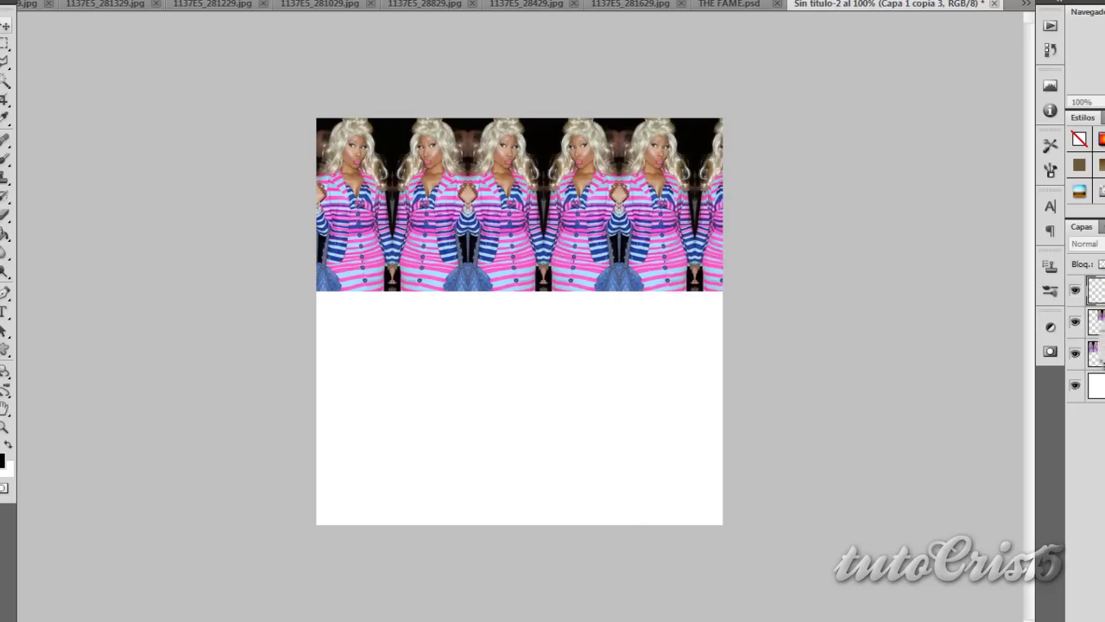
pyautogui.hotkey('ctrl', 'e')
pyautogui.hotkey('ctrl', 't')
pyautogui.moveTo(492, 240); pyautogui.dragTo(470, 240)
pyautogui.press('Return')
# Place a vertically flipped strip copy at the canvas bottom and close the gap between strips
pyautogui.hotkey('ctrl', 't')
pyautogui.moveTo(471, 245); pyautogui.dragTo(483, 395)
pyautogui.rightClick(482, 393)
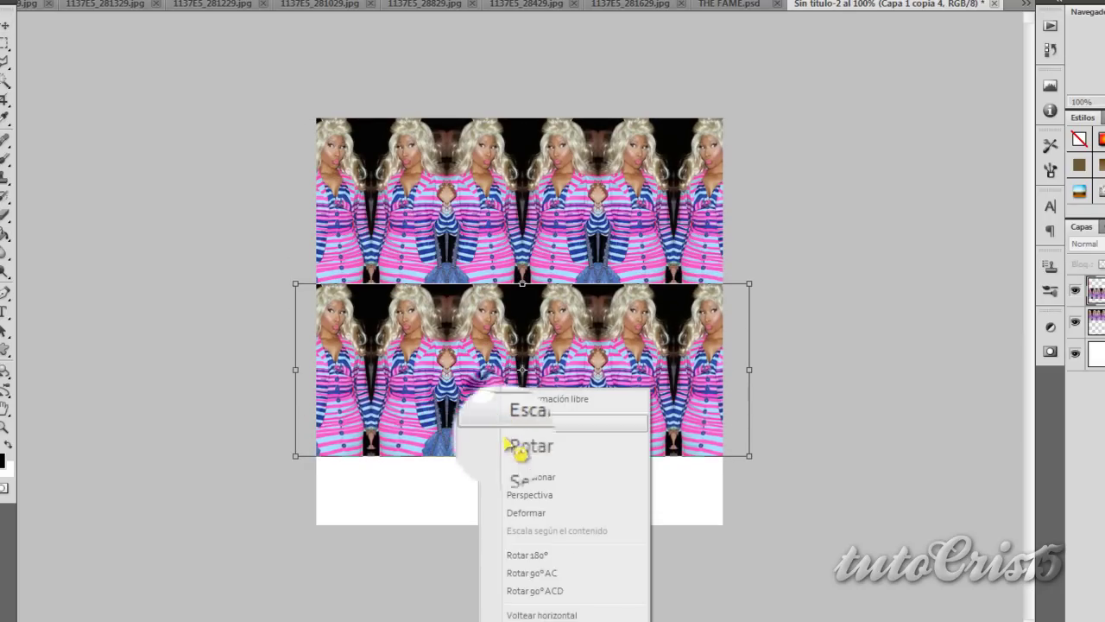
pyautogui.click(518, 615)
pyautogui.press('Return')
pyautogui.moveTo(514, 431); pyautogui.dragTo(515, 492)
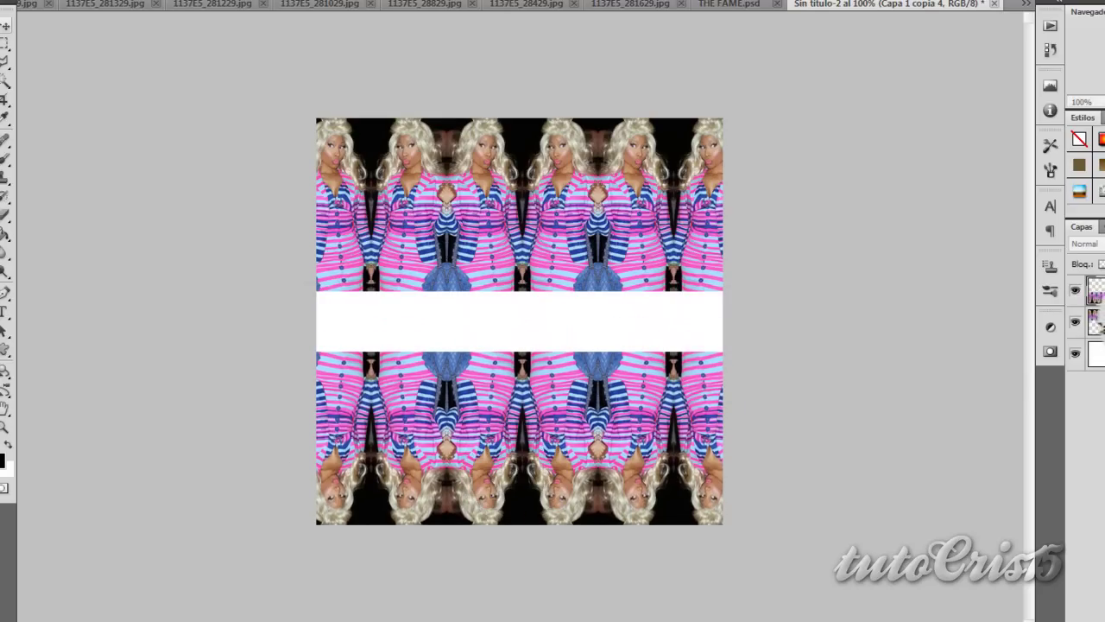
pyautogui.keyDown('shift'); pyautogui.click(1094, 291); pyautogui.keyUp('shift')
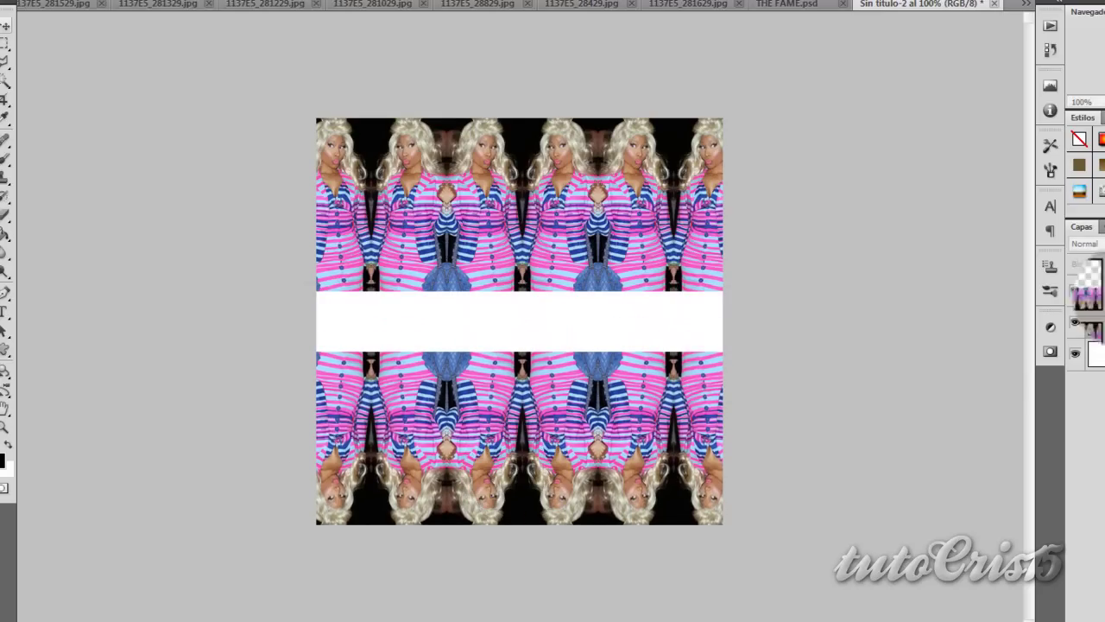
pyautogui.hotkey('ctrl', 't')
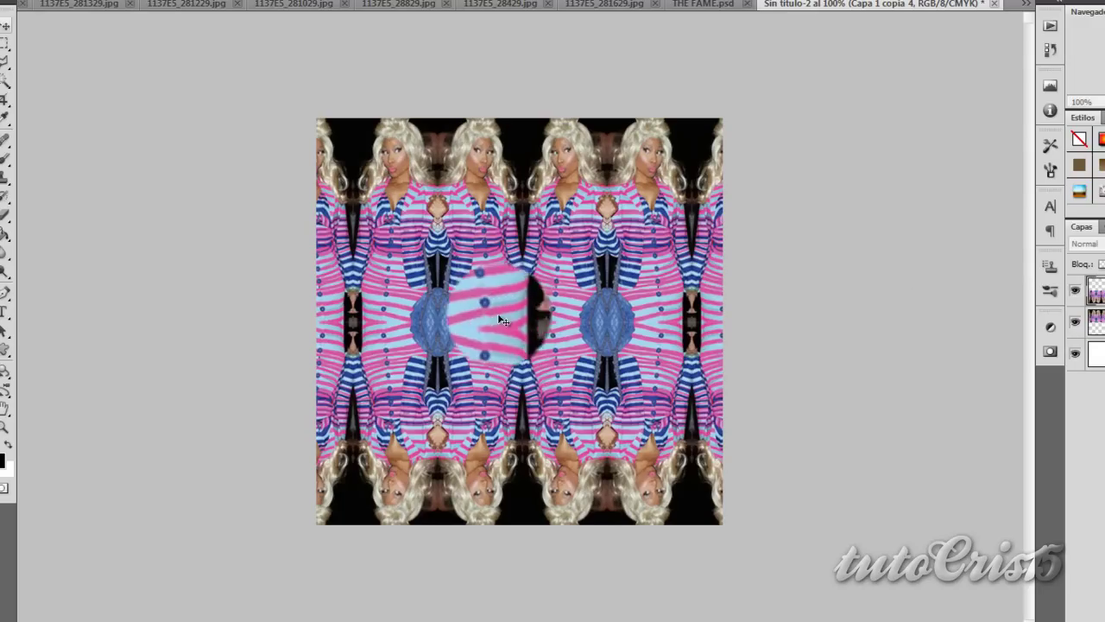
pyautogui.moveTo(524, 332); pyautogui.dragTo(520, 331)
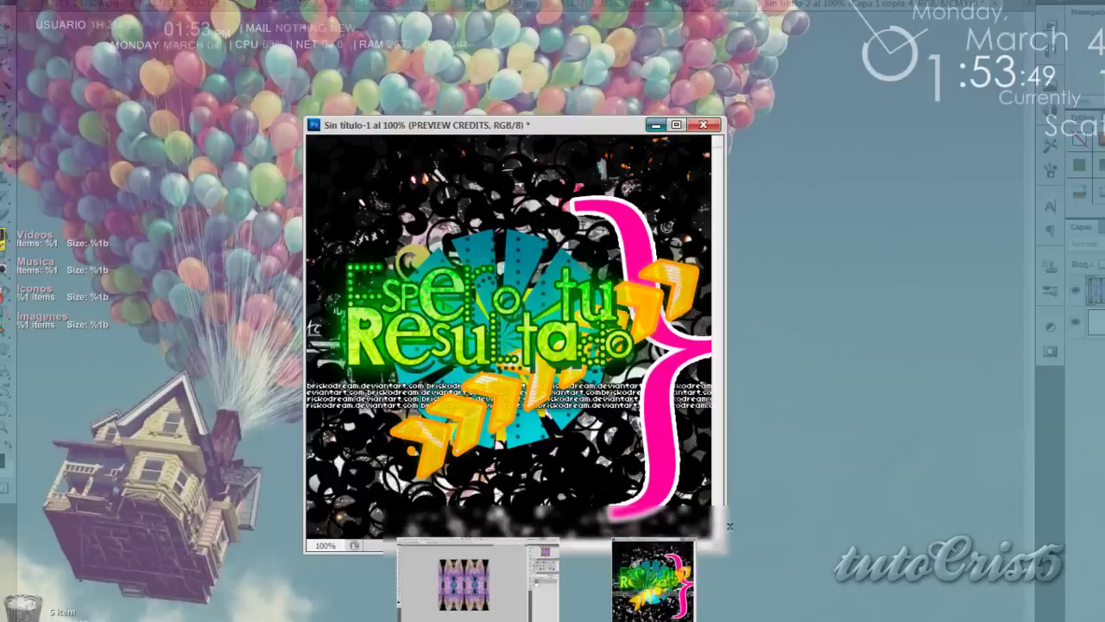
# Drag the swirl texture from Sin título-1 into the collage and clip it to the pattern layer
pyautogui.click(640, 583)
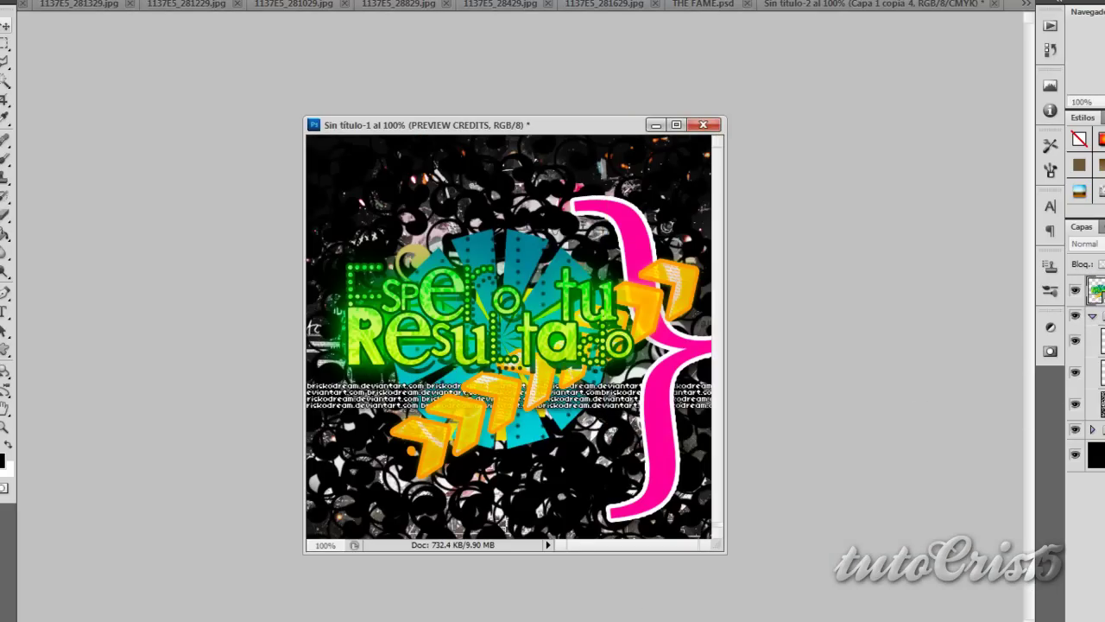
pyautogui.moveTo(1094, 403); pyautogui.dragTo(665, 140)
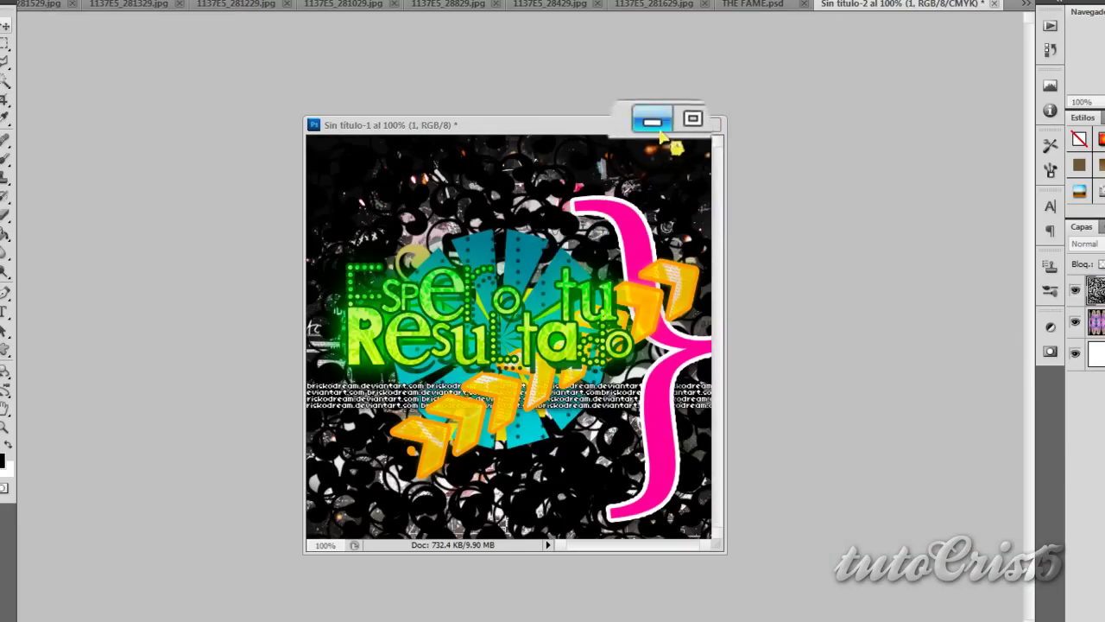
pyautogui.moveTo(665, 140)
pyautogui.mouseDown()
pyautogui.moveTo(481, 259)
pyautogui.moveTo(498, 274)
pyautogui.mouseUp()
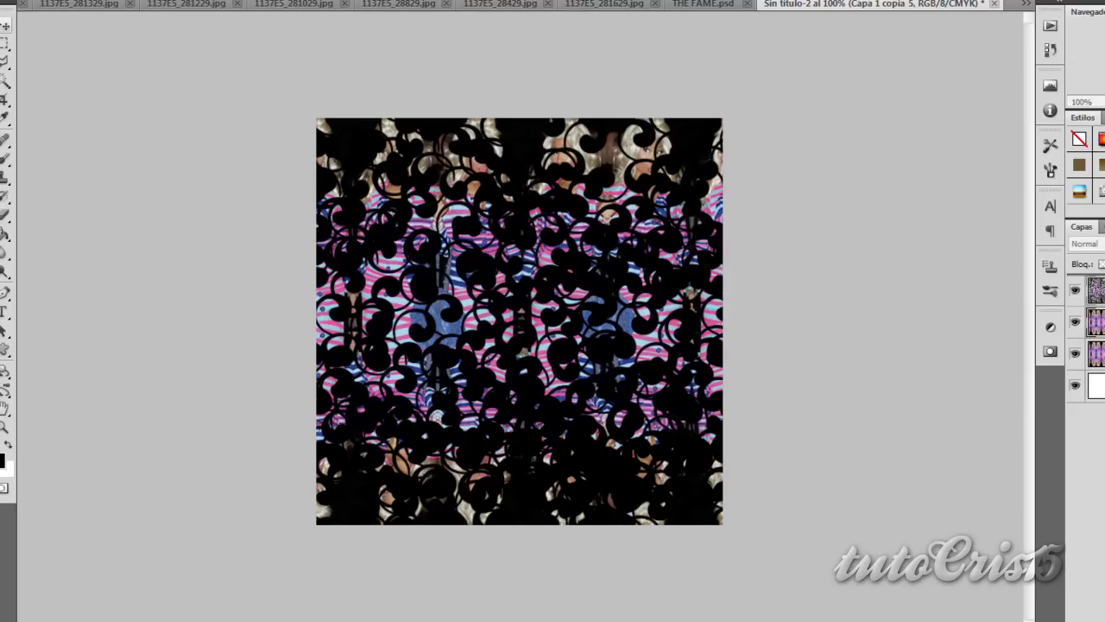
pyautogui.click(1075, 289)
pyautogui.rightClick(1094, 322)
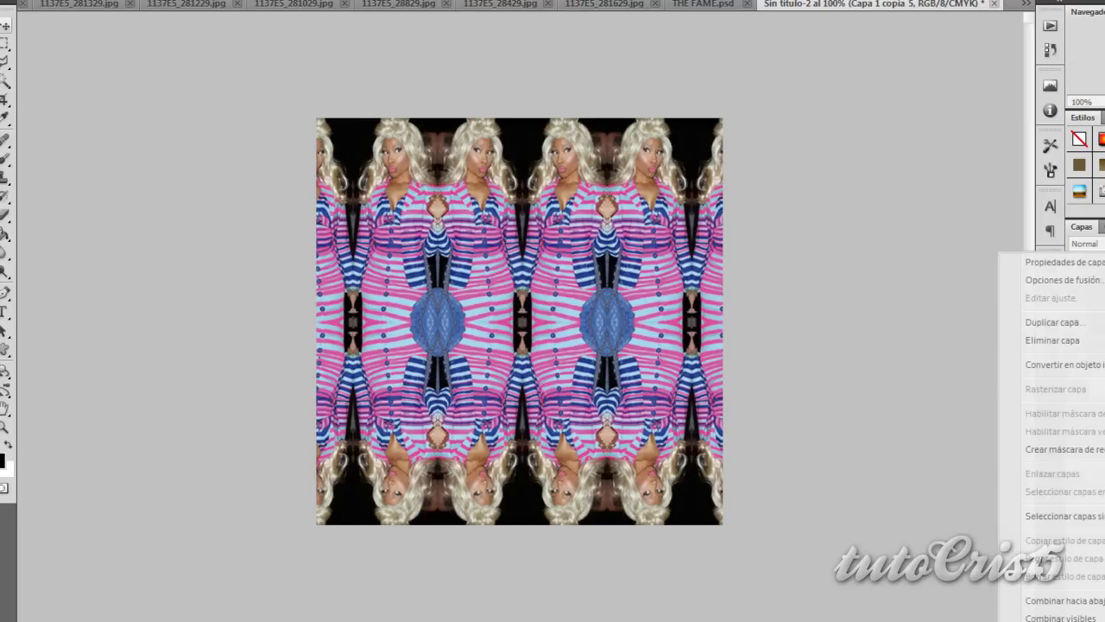
pyautogui.click(1083, 448)
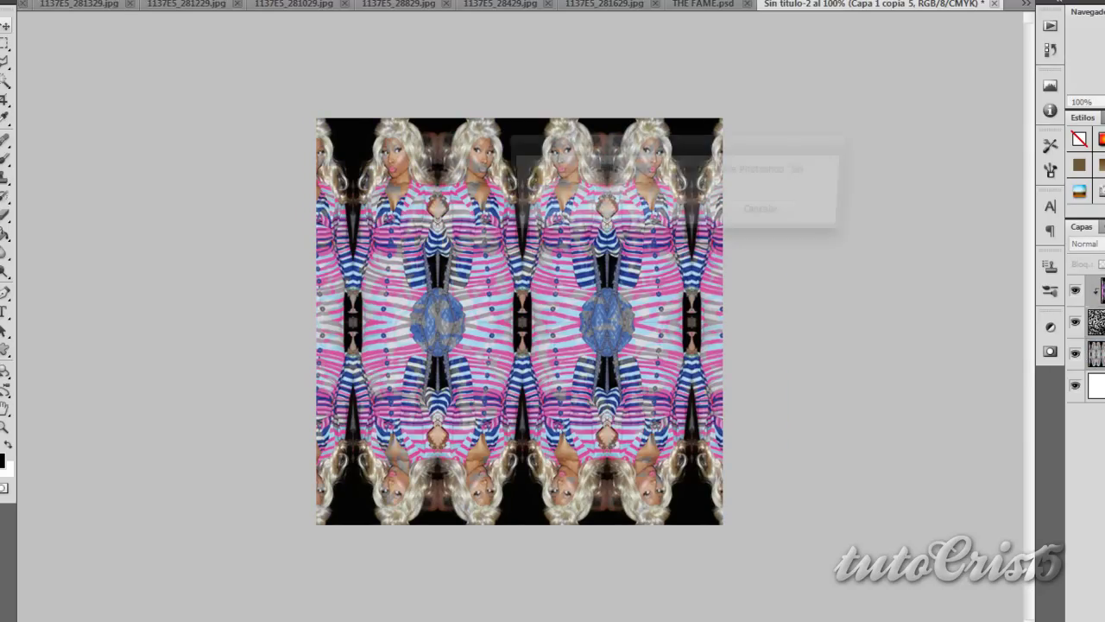
pyautogui.click(69, 6)
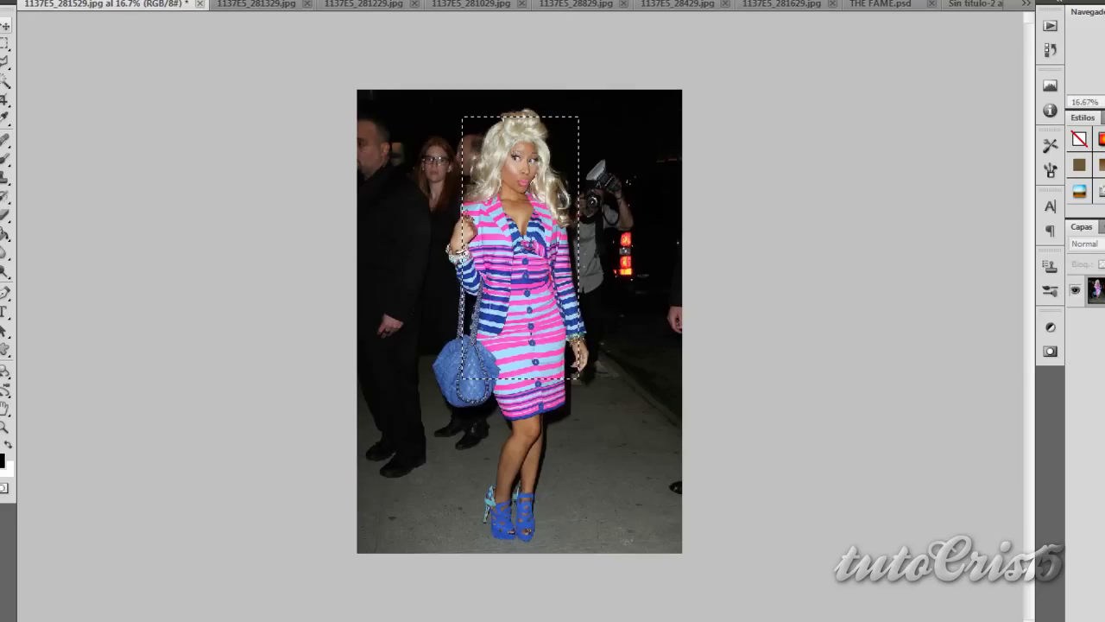
# Drag the 1137E5_281329.jpg photo into the collage and scale it to a full-body centre figure
pyautogui.moveTo(250, 4); pyautogui.dragTo(238, 26)
pyautogui.click(234, 5)
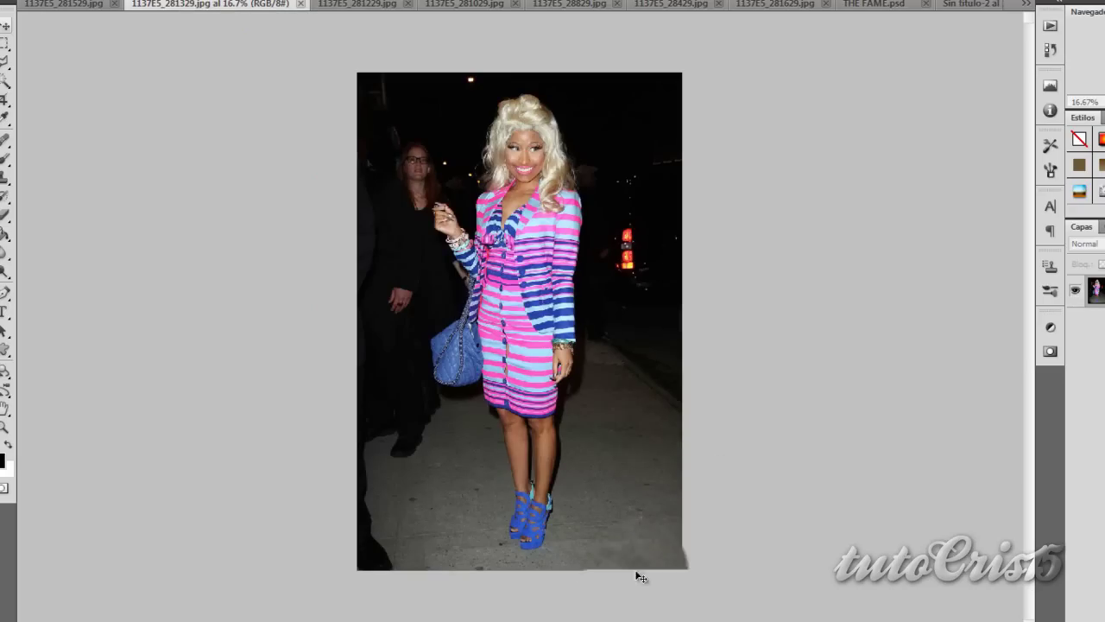
pyautogui.click(608, 619)
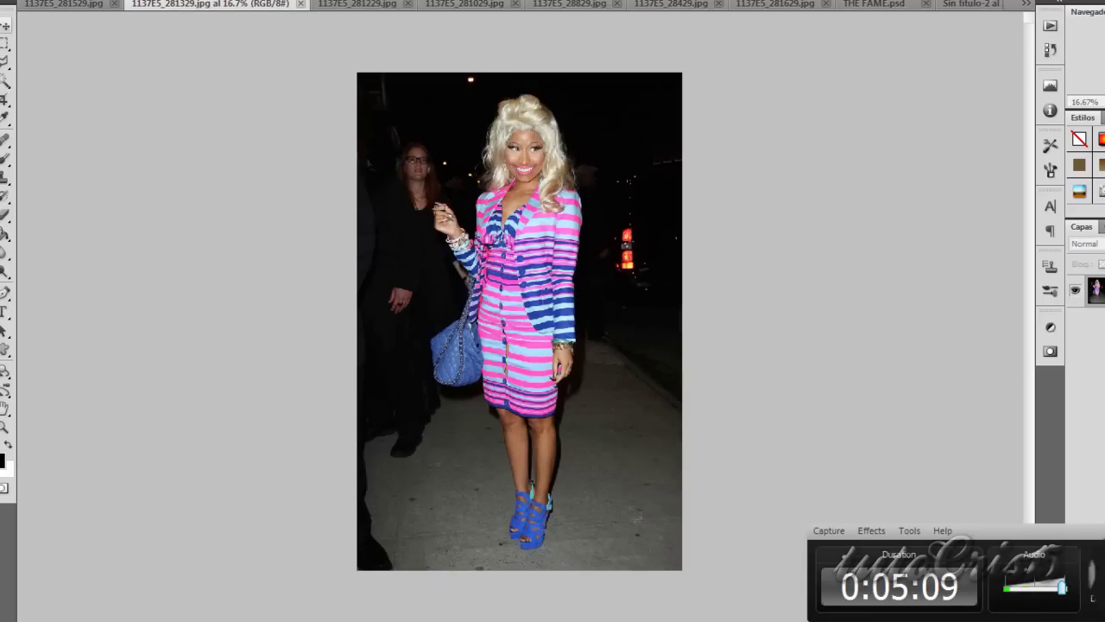
pyautogui.moveTo(123, 25)
pyautogui.mouseDown()
pyautogui.moveTo(250, 13)
pyautogui.moveTo(211, 9)
pyautogui.mouseUp()
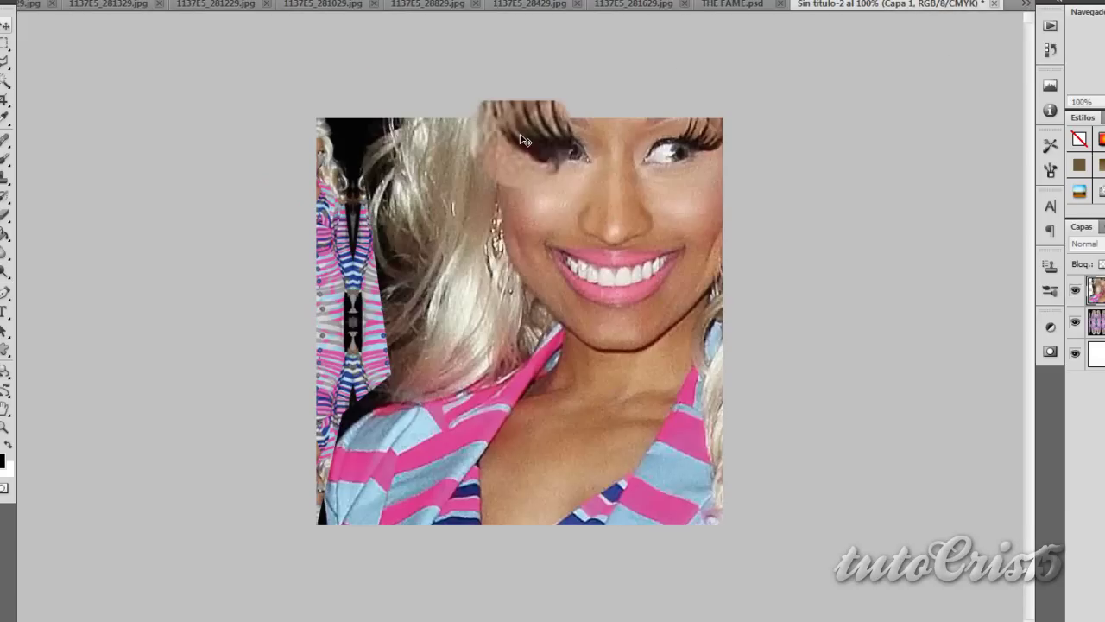
pyautogui.moveTo(524, 140)
pyautogui.mouseDown()
pyautogui.moveTo(432, 570)
pyautogui.moveTo(563, 115)
pyautogui.mouseUp()
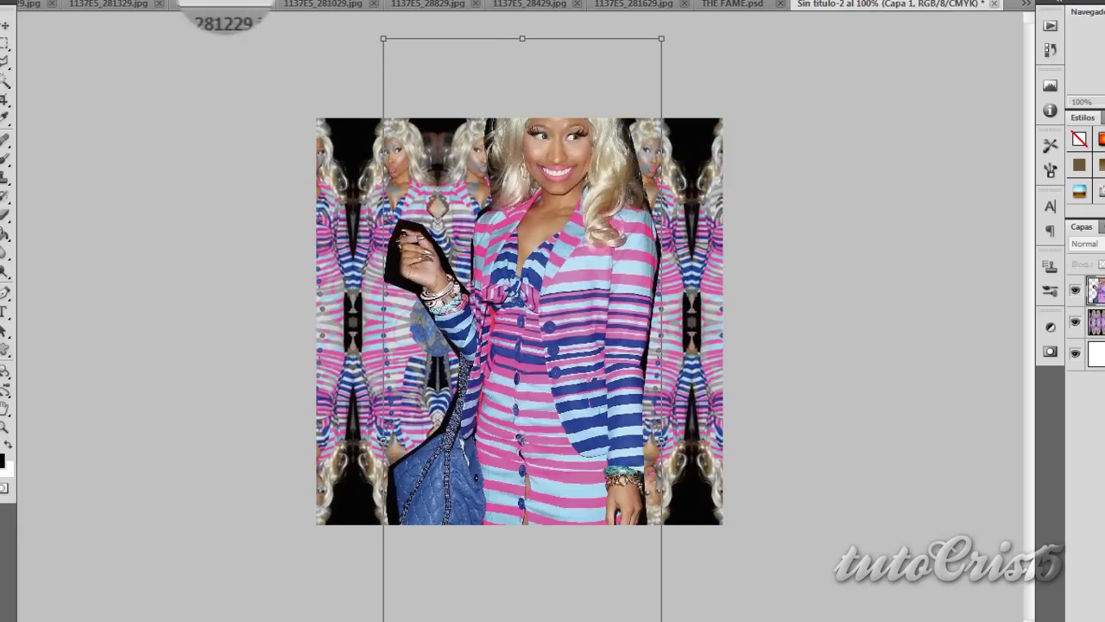
pyautogui.moveTo(661, 38); pyautogui.dragTo(597, 48)
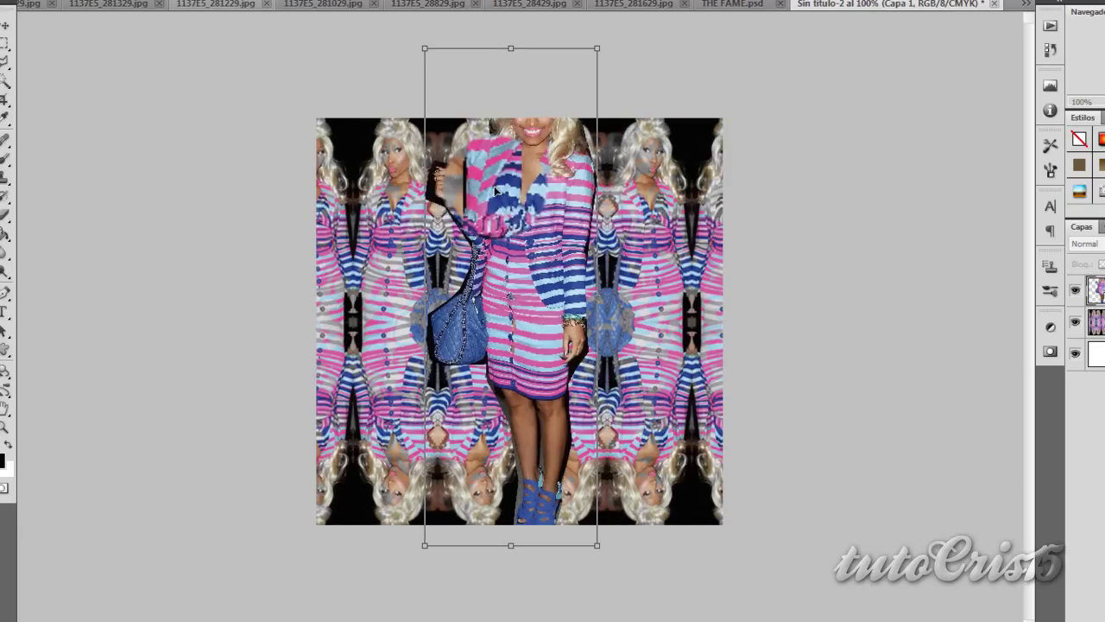
pyautogui.press('Return')
pyautogui.click(734, 4)
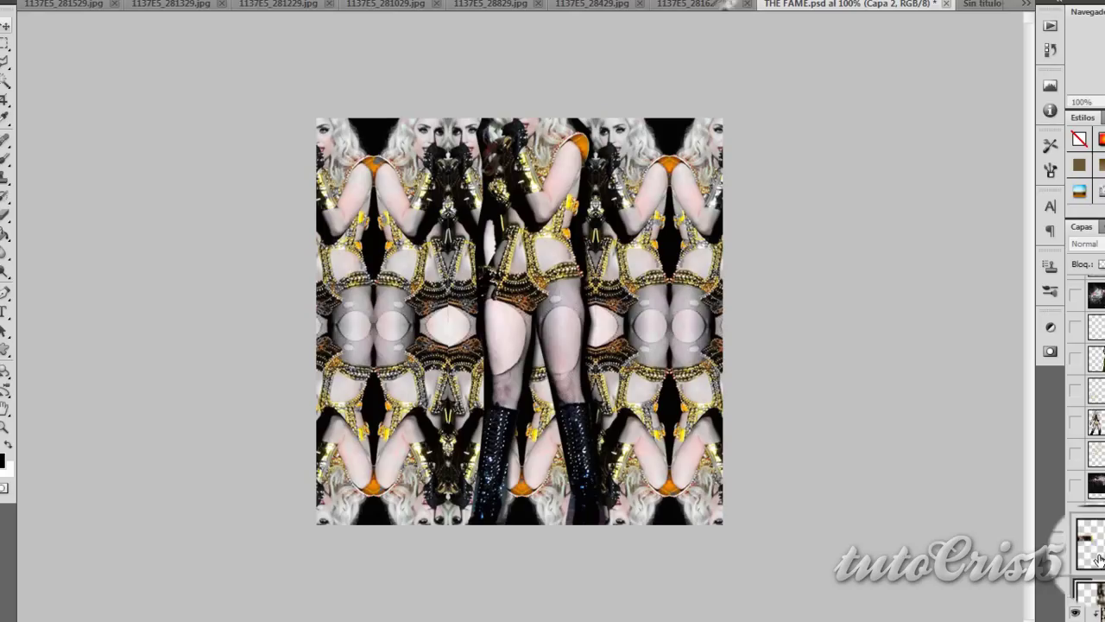
# Reveal THE FAME.psd's gold-outfit figure, then drop the 1137E5_281229.jpg photo left of centre
pyautogui.click(1074, 423)
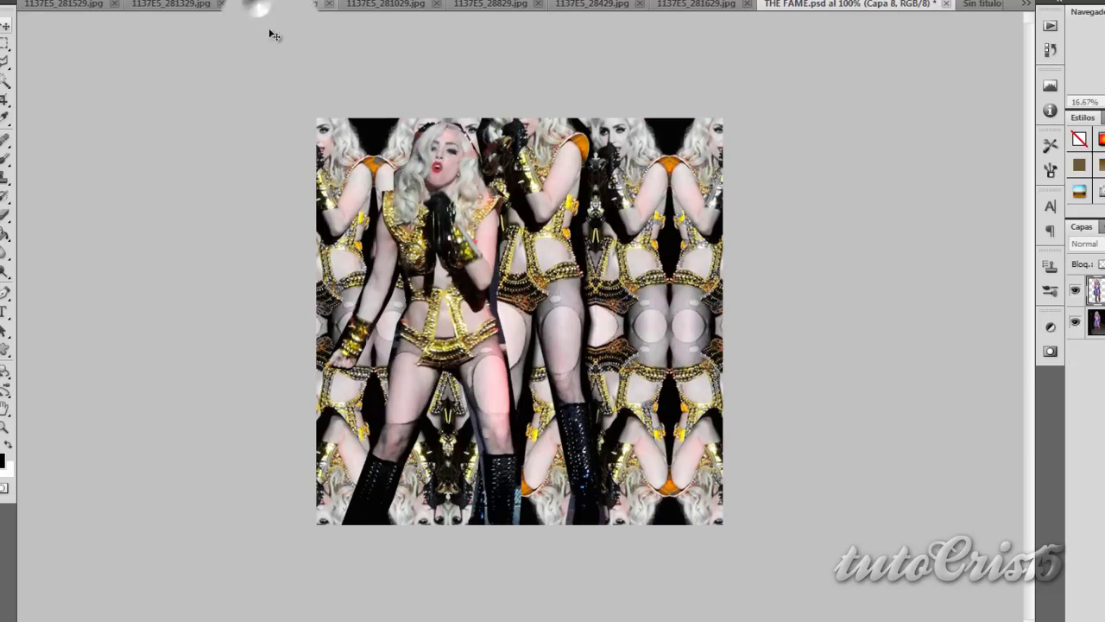
pyautogui.moveTo(682, 8); pyautogui.dragTo(276, 4)
pyautogui.moveTo(816, 4); pyautogui.dragTo(859, 32)
pyautogui.moveTo(931, 6)
pyautogui.mouseDown()
pyautogui.moveTo(979, 6)
pyautogui.moveTo(420, 179)
pyautogui.mouseUp()
pyautogui.moveTo(95, 5); pyautogui.dragTo(39, 4)
pyautogui.moveTo(717, 4); pyautogui.dragTo(749, 7)
pyautogui.moveTo(822, 7); pyautogui.dragTo(438, 196)
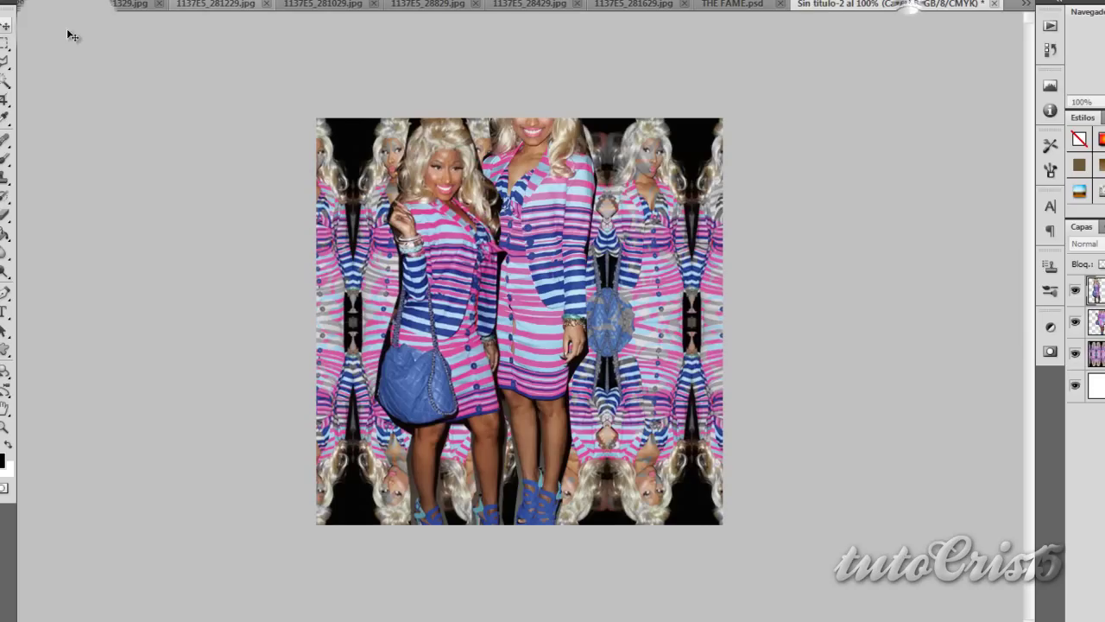
# Toggle THE FAME.psd's gold swirl ornaments on and off to compare with the collage
pyautogui.click(749, 7)
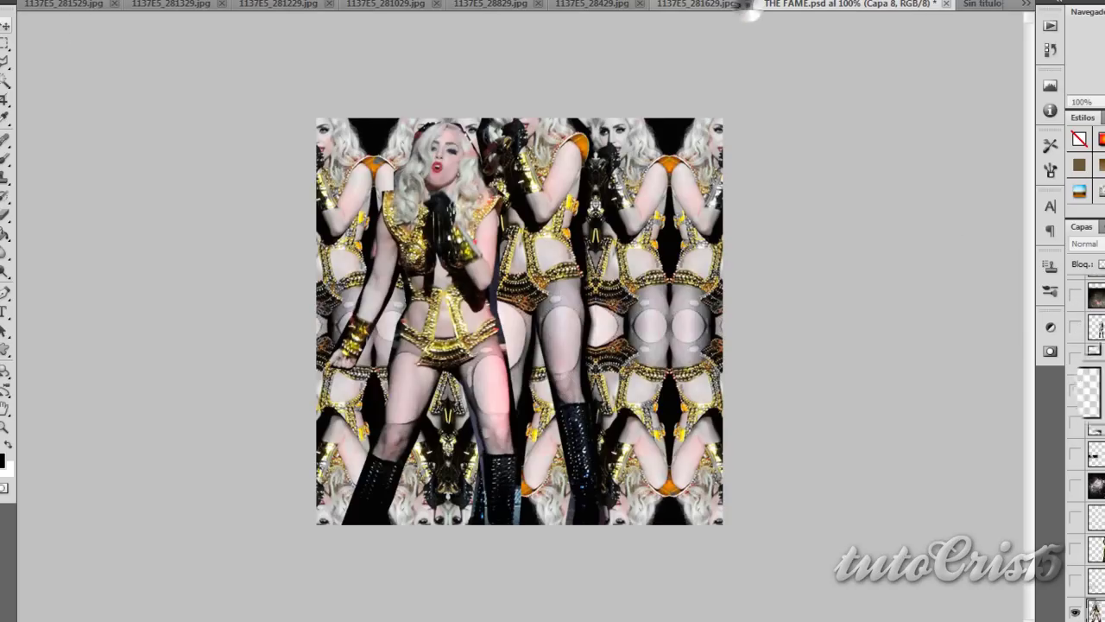
pyautogui.click(1075, 583)
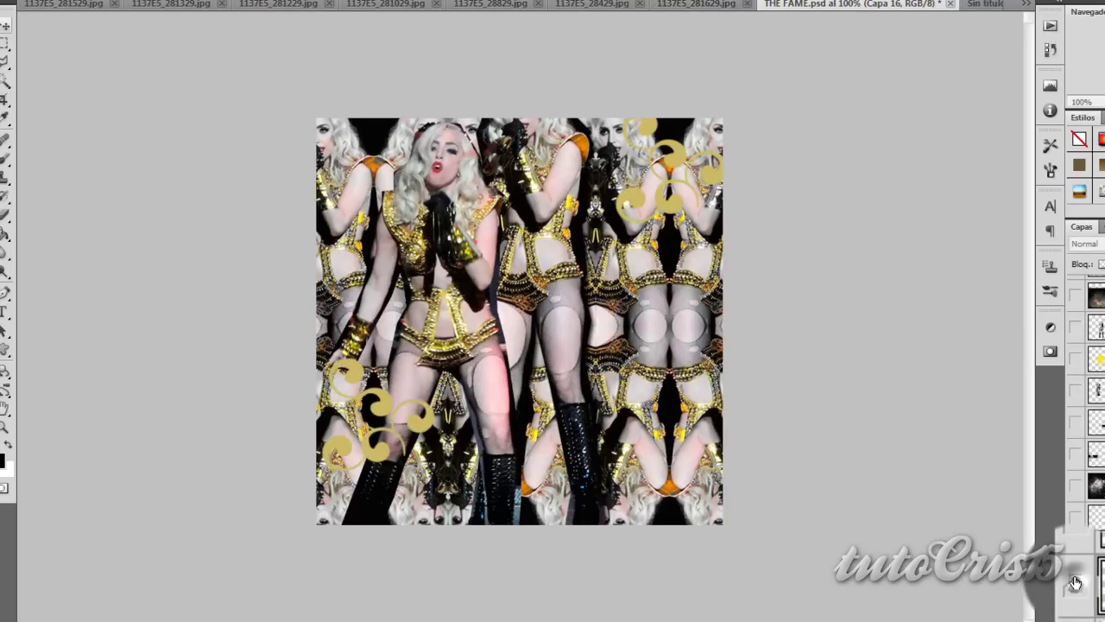
pyautogui.click(1075, 583)
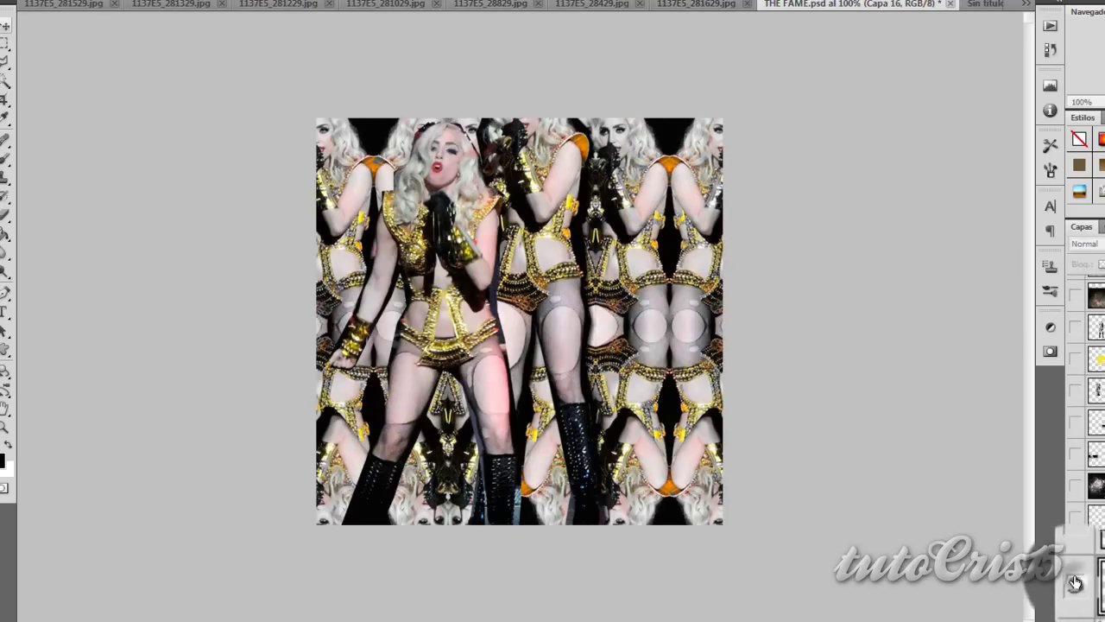
pyautogui.click(1075, 584)
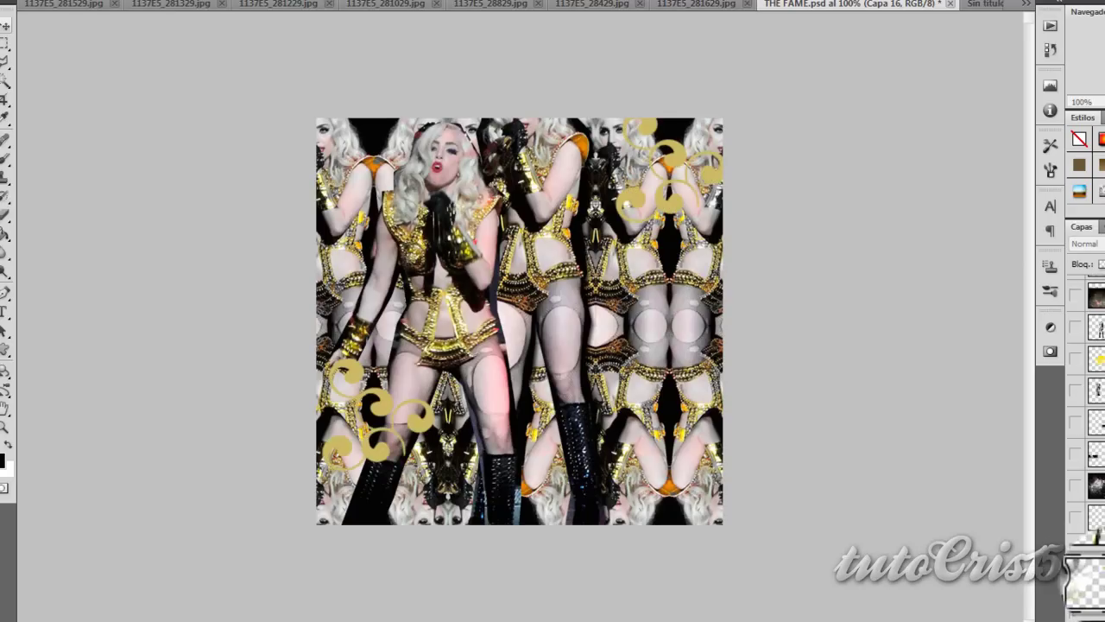
pyautogui.click(742, 9)
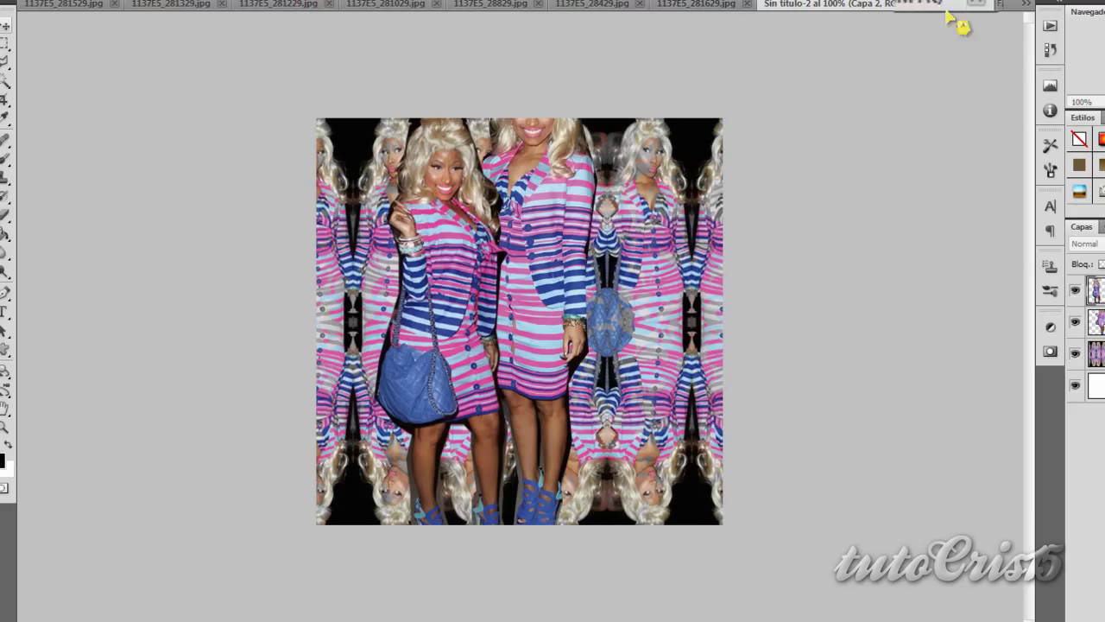
pyautogui.click(992, 4)
# Paste the 1137E5_281029.jpg face photo as a new layer and move the enlarged shirt layer aside
pyautogui.click(173, 4)
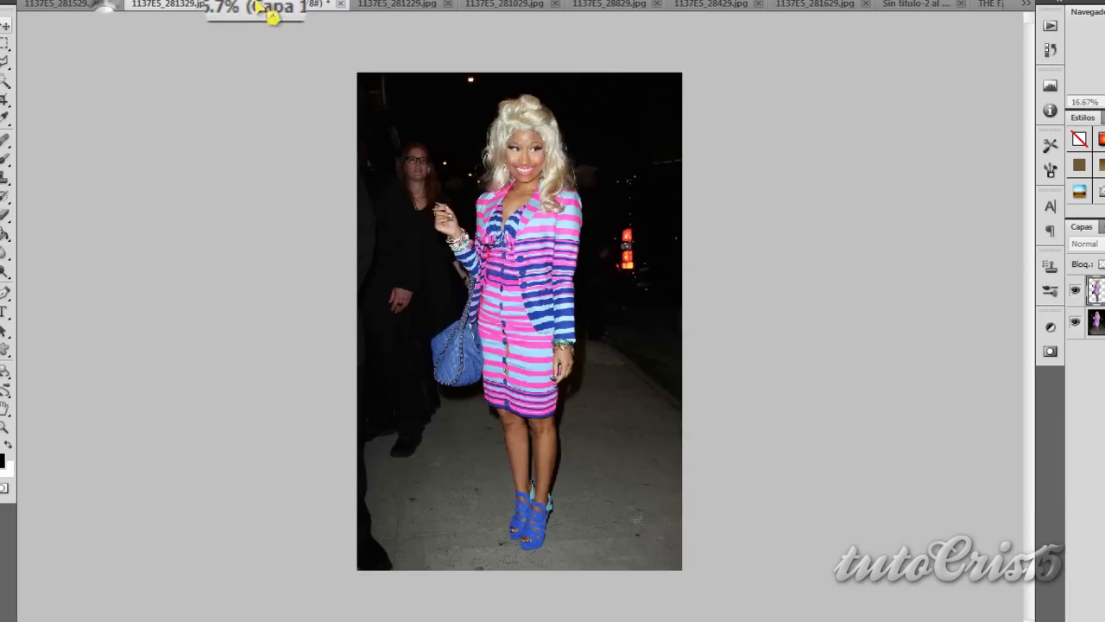
pyautogui.moveTo(415, 5); pyautogui.dragTo(406, 7)
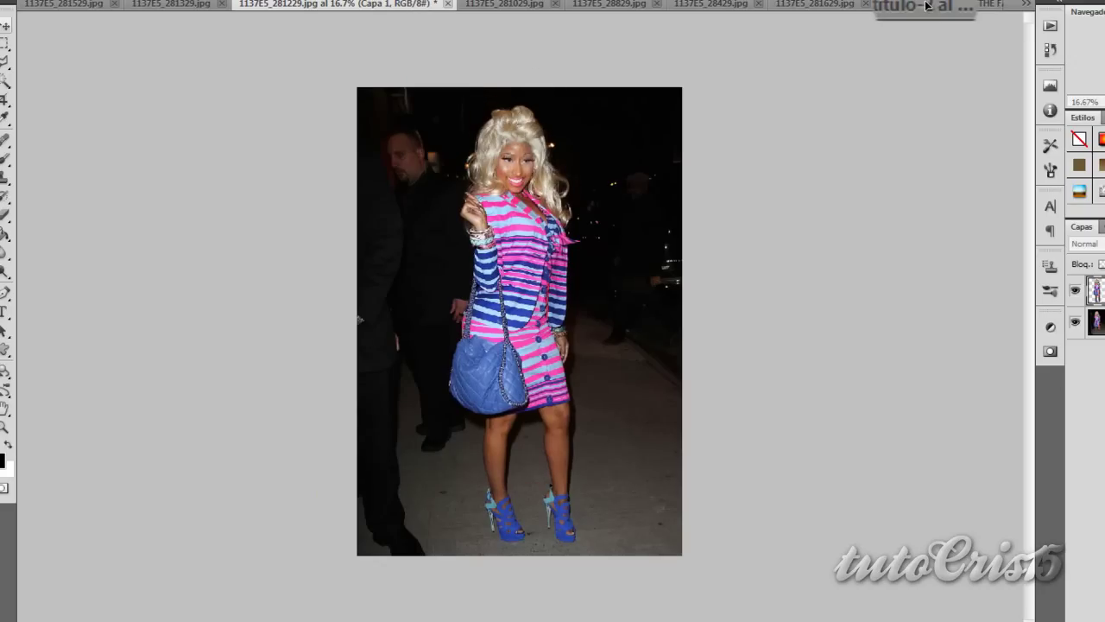
pyautogui.moveTo(925, 5); pyautogui.dragTo(907, 7)
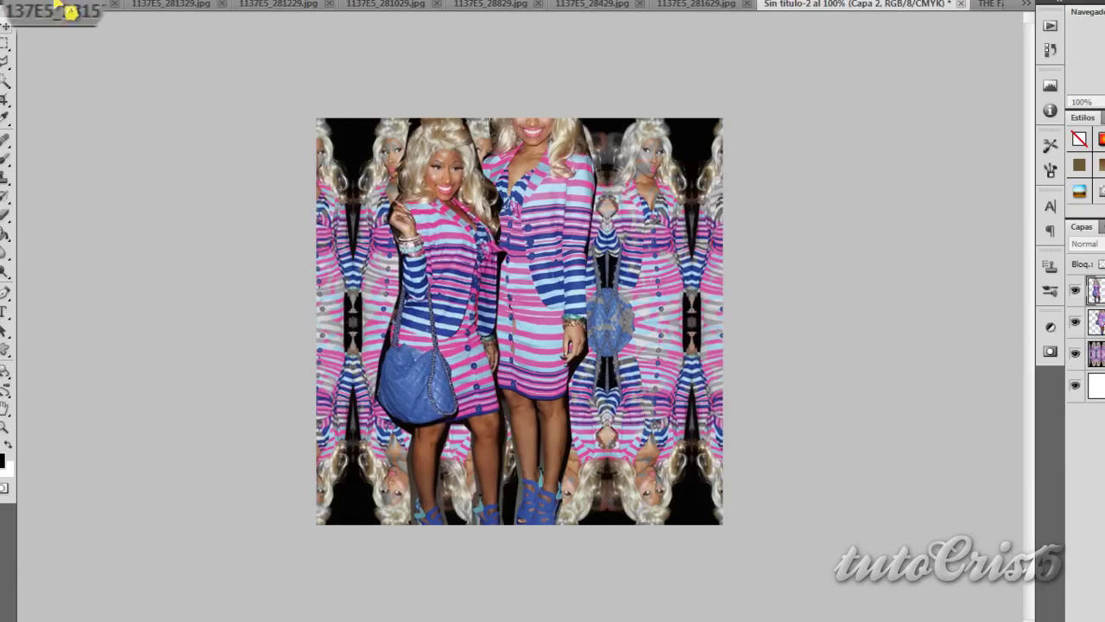
pyautogui.click(386, 4)
pyautogui.moveTo(913, 7); pyautogui.dragTo(907, 7)
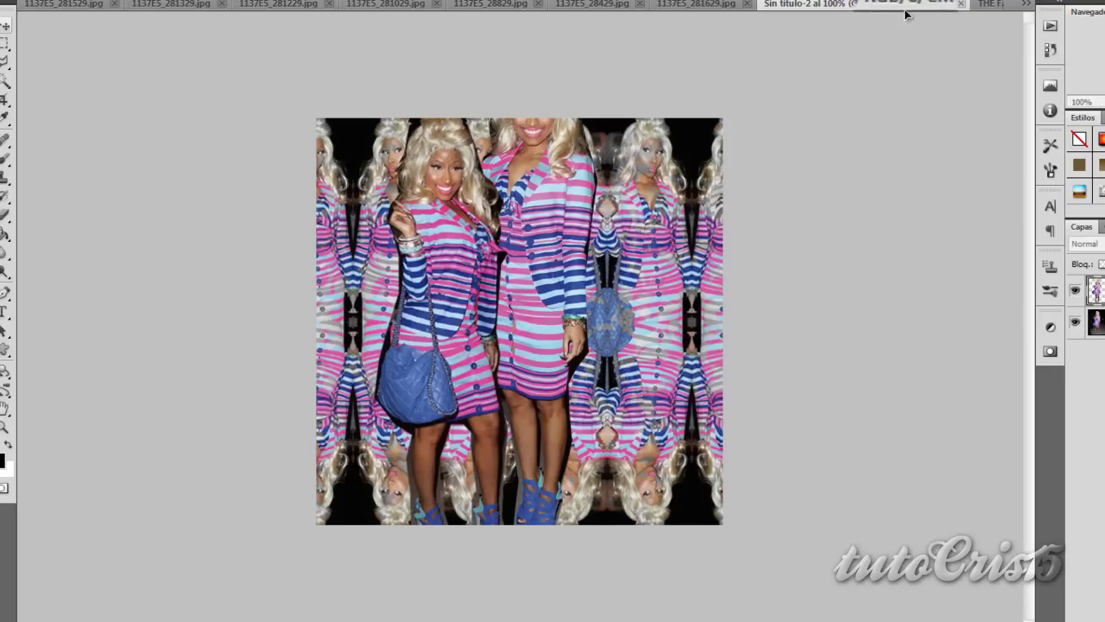
pyautogui.hotkey('ctrl', 'v')
pyautogui.click(523, 207)
pyautogui.moveTo(523, 207); pyautogui.dragTo(293, 17)
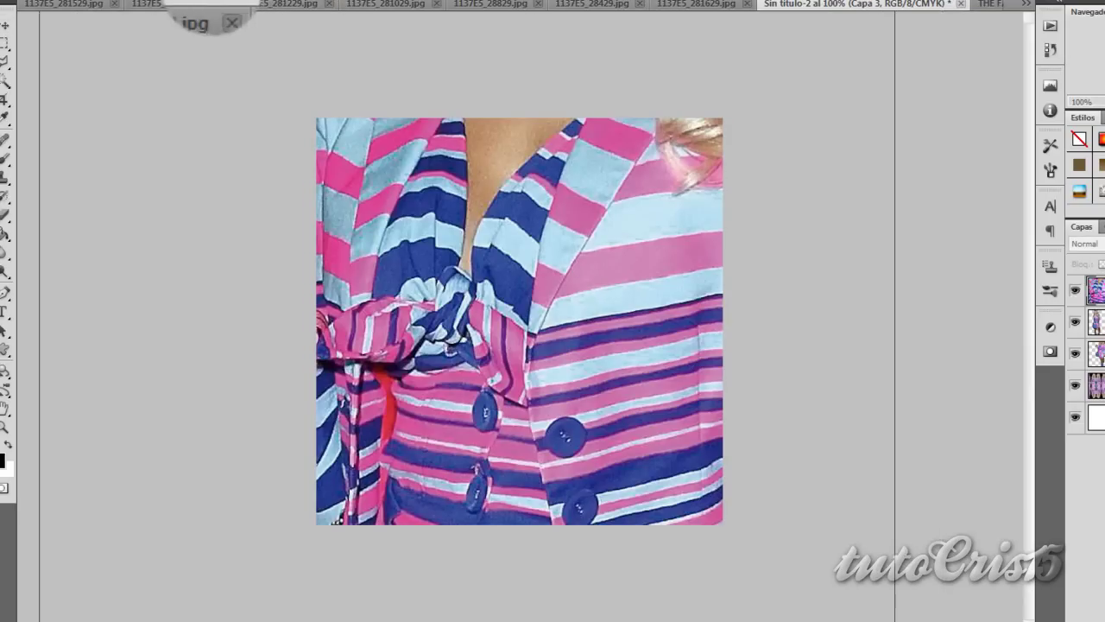
pyautogui.moveTo(247, 17); pyautogui.dragTo(121, 13)
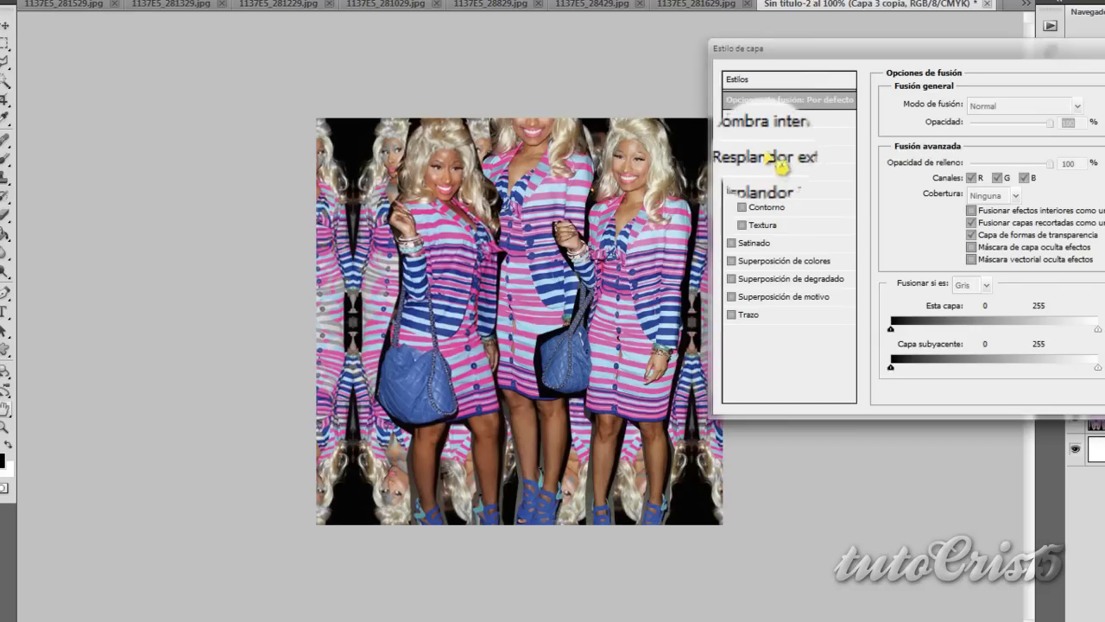
# Give the figure copy a drop shadow and pink overlay, then set it behind, nudged left as an outline
pyautogui.click(773, 117)
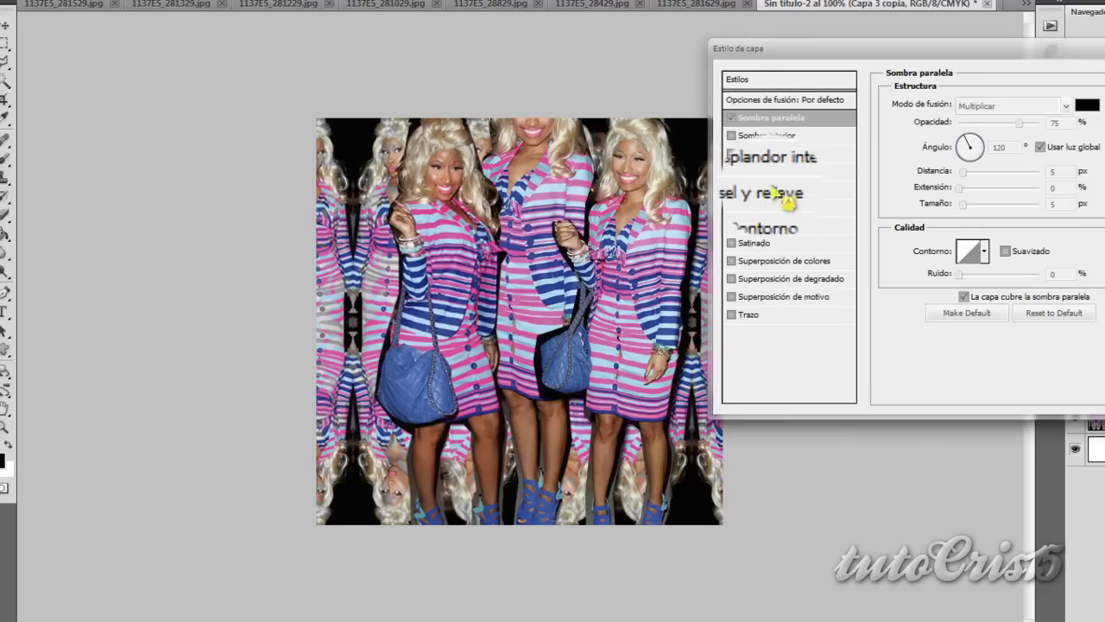
pyautogui.click(780, 260)
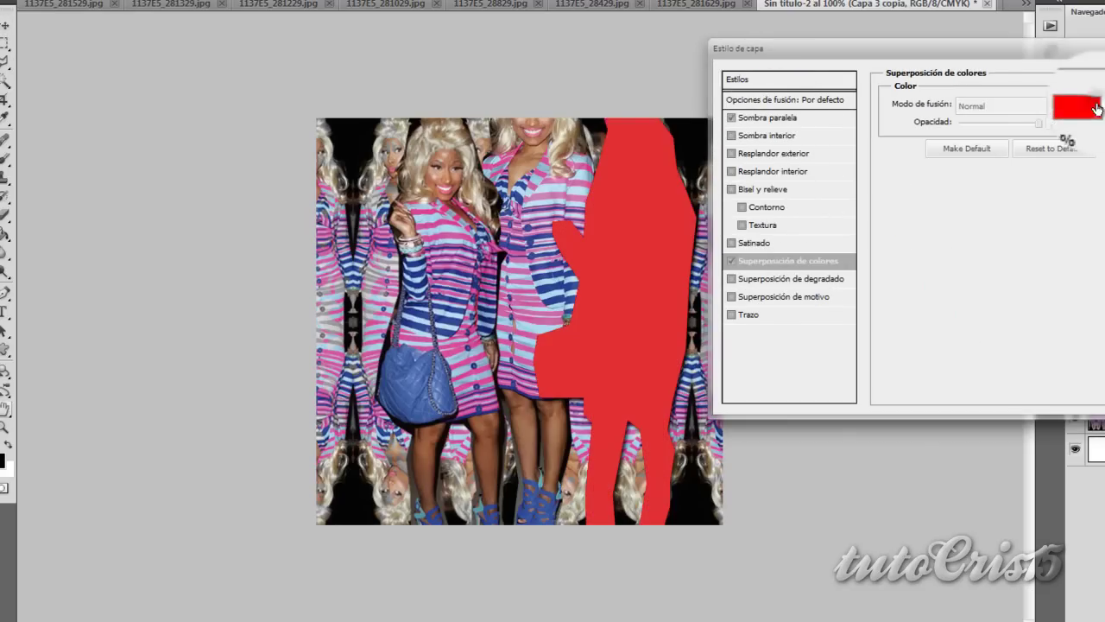
pyautogui.click(1086, 105)
pyautogui.click(549, 189)
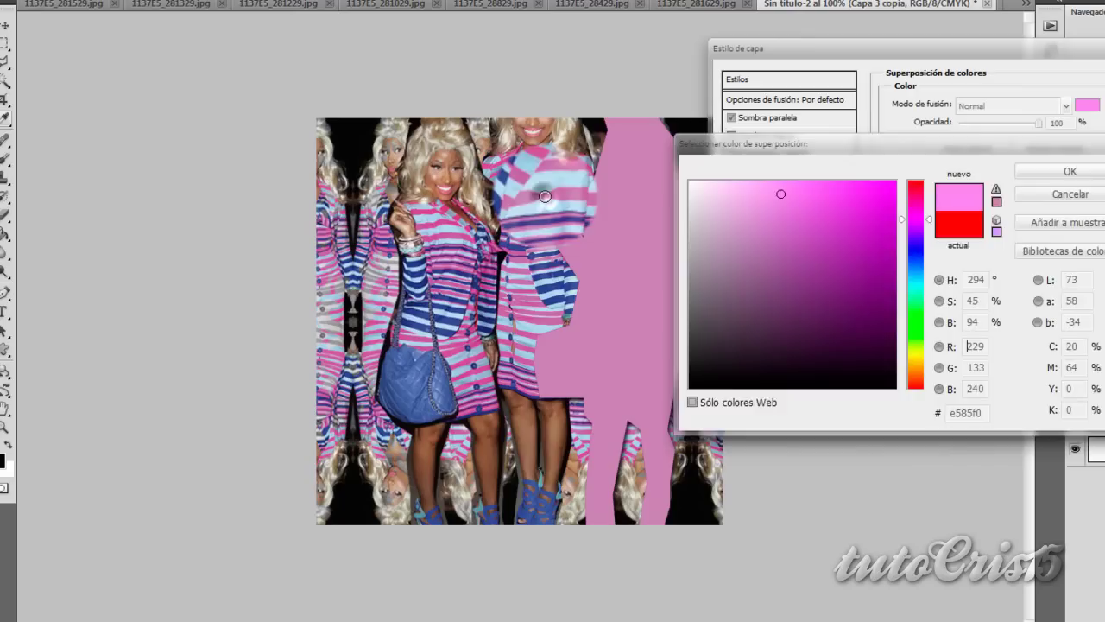
pyautogui.press('Return')
pyautogui.press('Return')
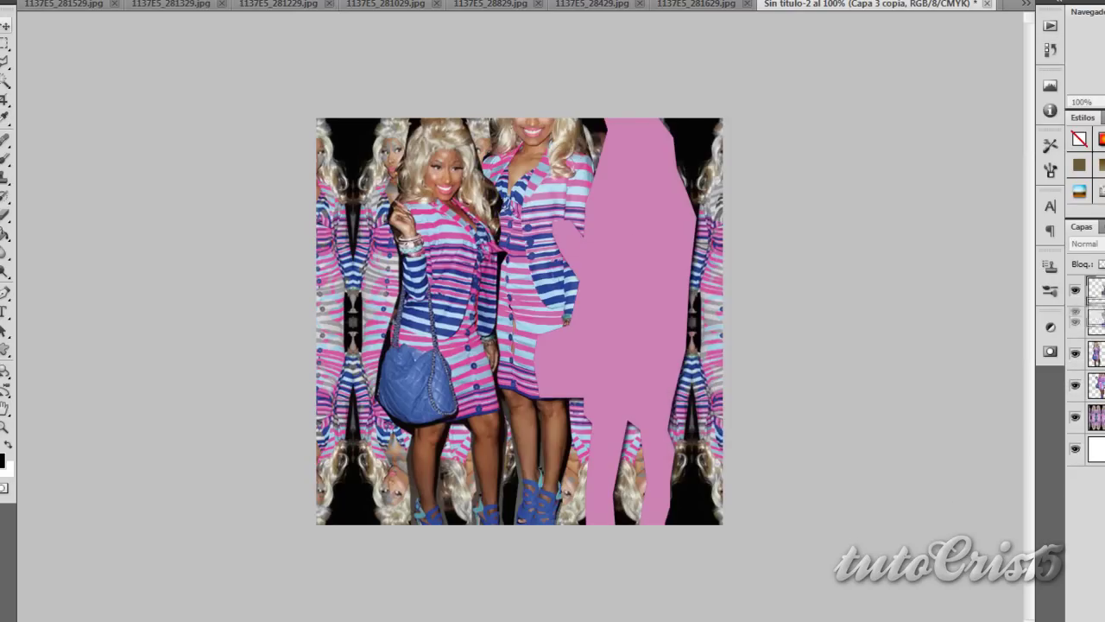
pyautogui.moveTo(1094, 294); pyautogui.dragTo(1086, 315)
pyautogui.press('Left')
pyautogui.press('Left')
pyautogui.press('Left')
pyautogui.press('Left')
pyautogui.press('Left')
pyautogui.press('Left')
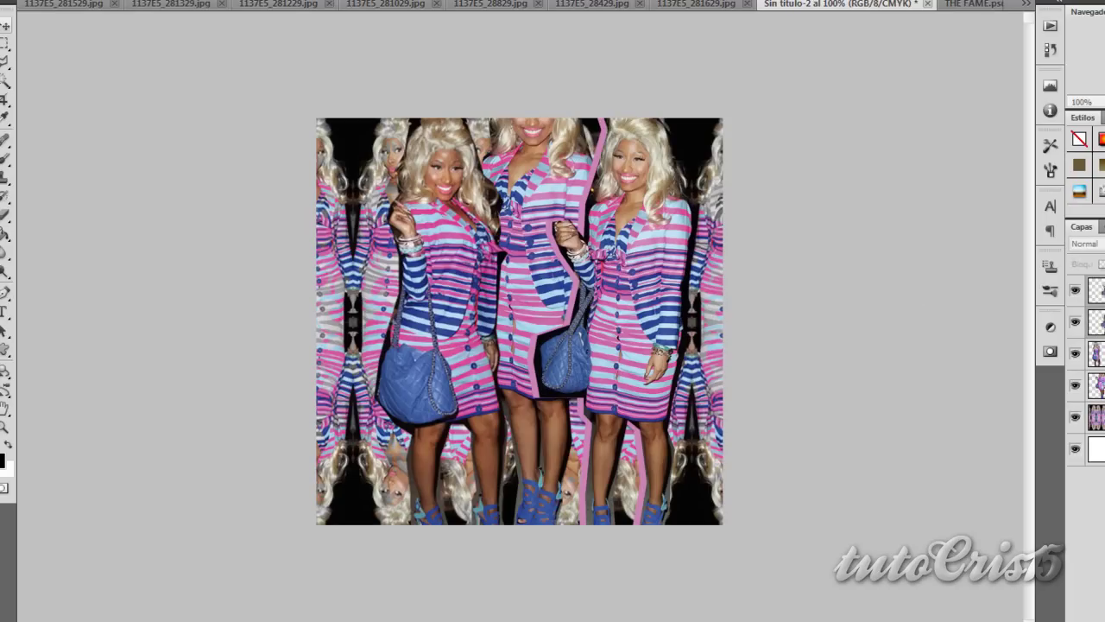
# Nudge the pink silhouette left and add a small full-length figure copy at the collage's lower centre
pyautogui.press('Left')
pyautogui.press('Left')
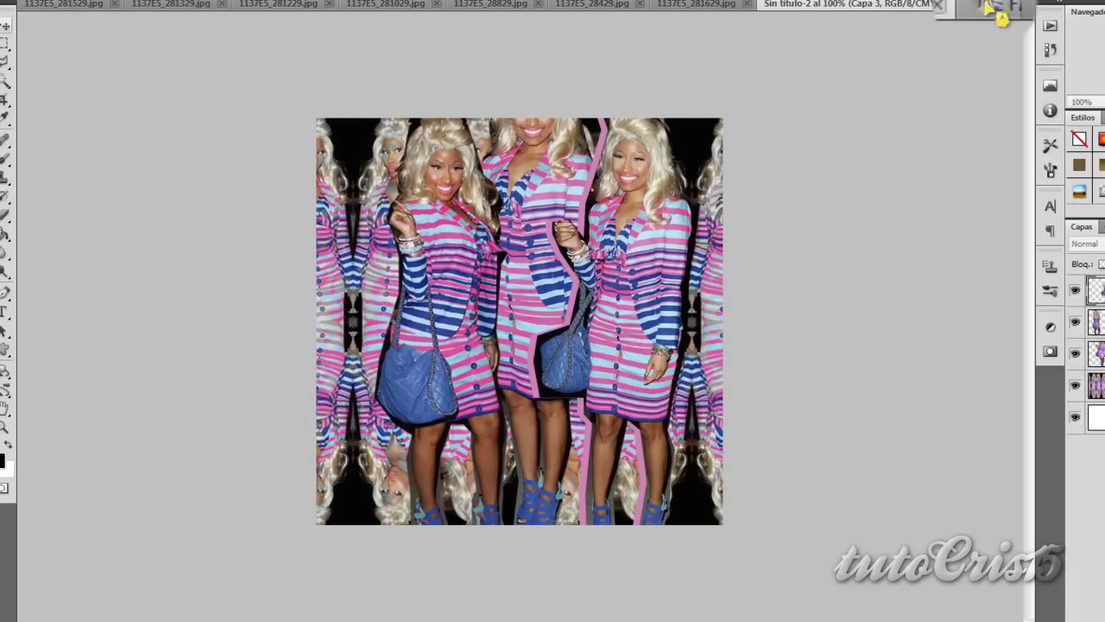
pyautogui.click(991, 8)
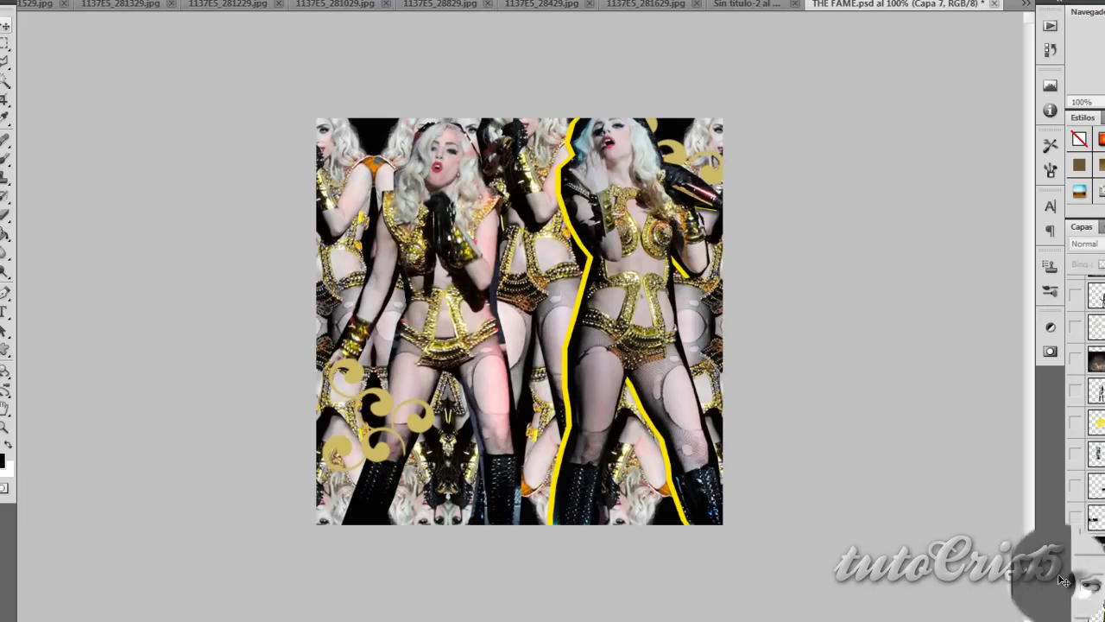
pyautogui.moveTo(1080, 590); pyautogui.dragTo(429, 10)
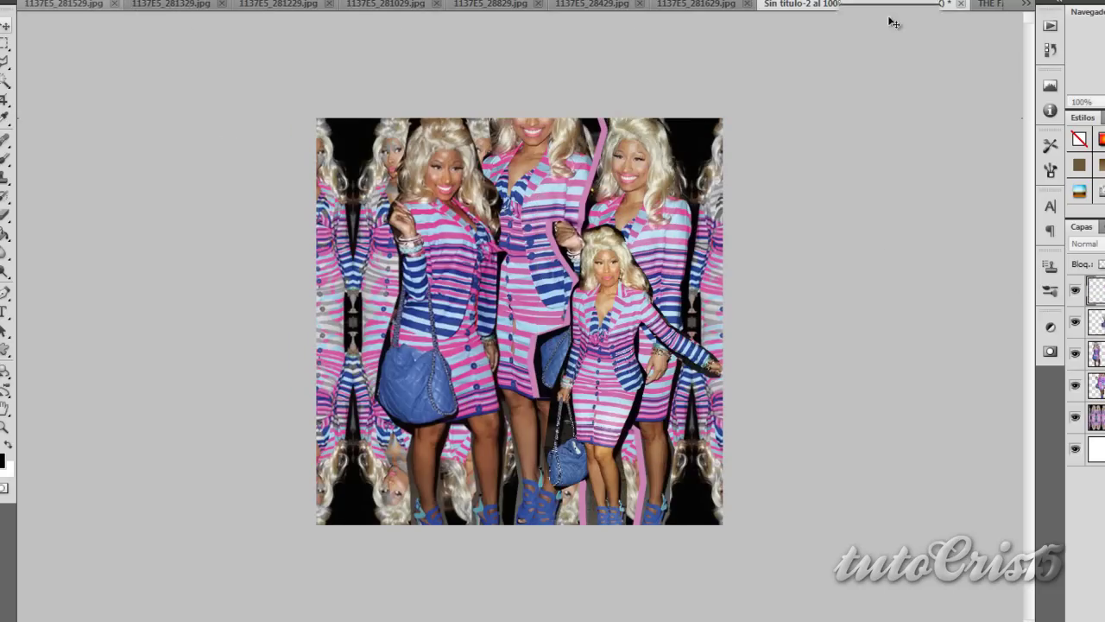
pyautogui.click(1077, 488)
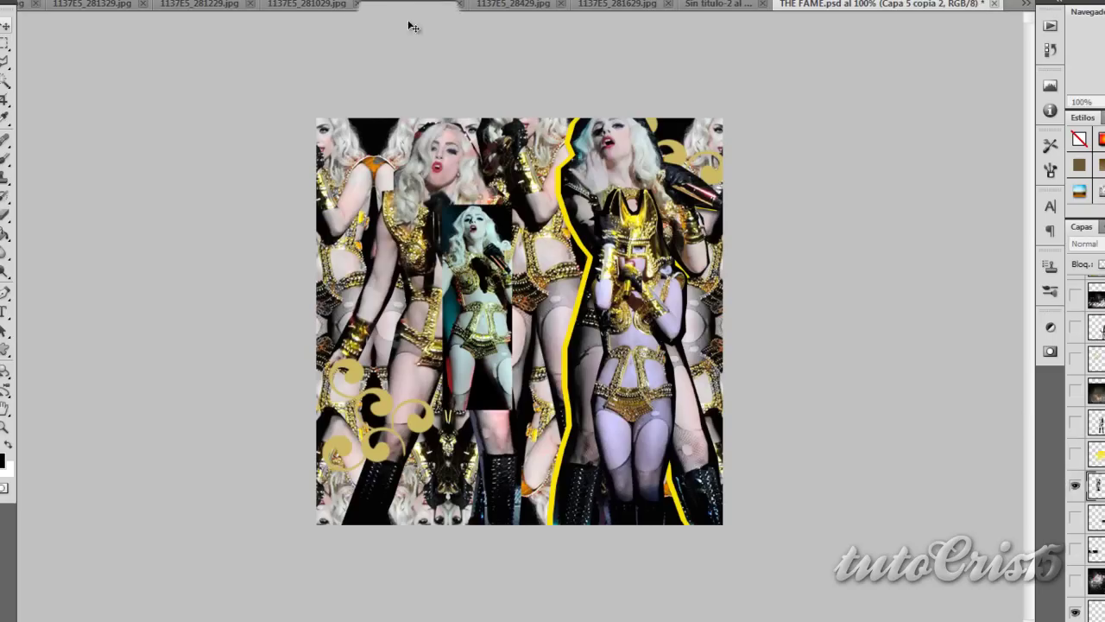
pyautogui.moveTo(301, 9); pyautogui.dragTo(413, 12)
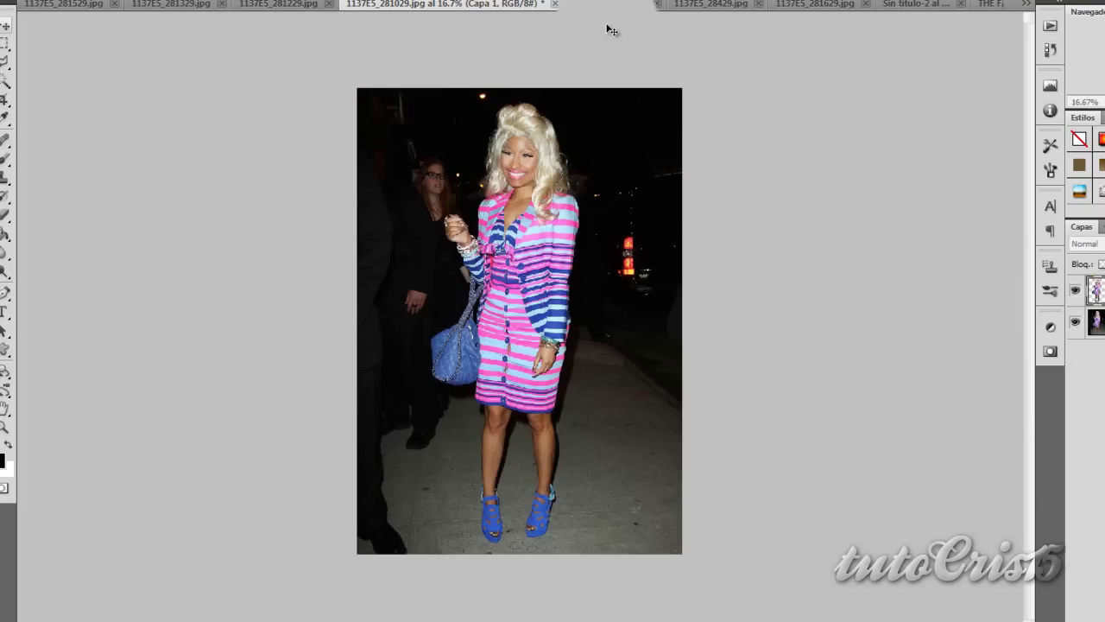
# Select and copy a rectangle around the woman in 1137E5_28429.jpg with the Rectangular Marquee
pyautogui.moveTo(609, 24); pyautogui.dragTo(708, 20)
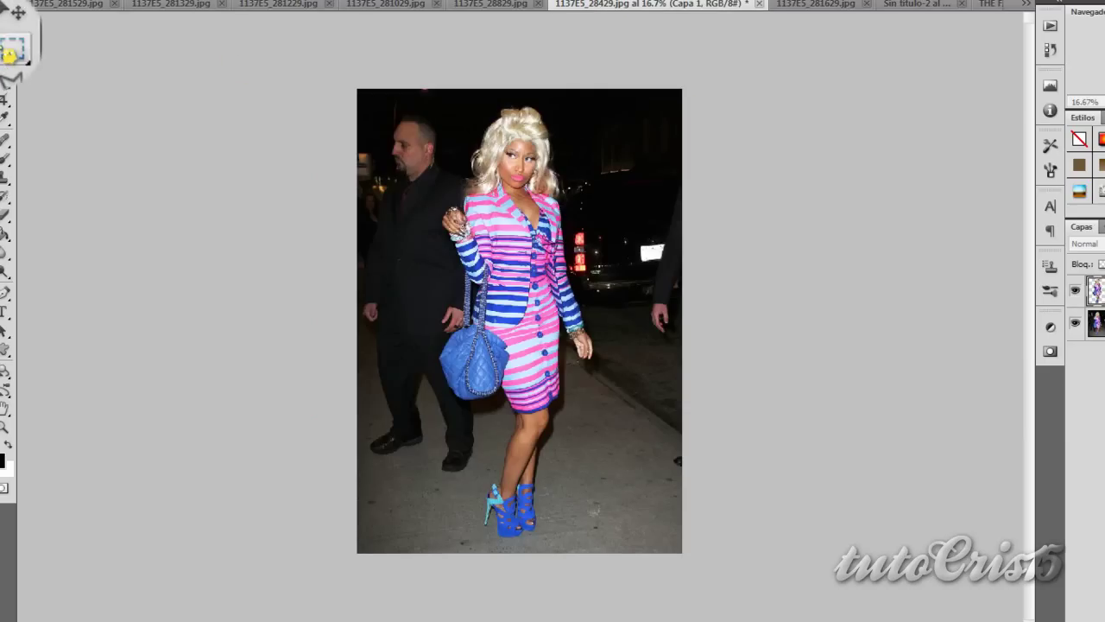
pyautogui.rightClick(7, 42)
pyautogui.click(60, 62)
pyautogui.hotkey('alt', '[')
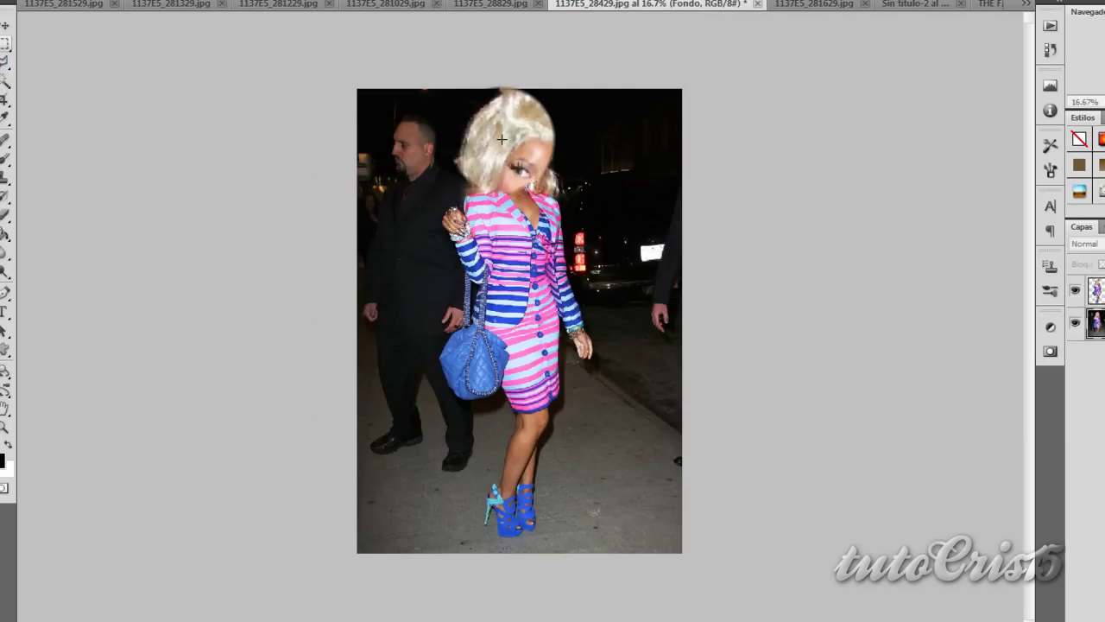
pyautogui.moveTo(449, 109); pyautogui.dragTo(582, 431)
pyautogui.click(4, 24)
pyautogui.press('BackSpace')
pyautogui.hotkey('ctrl', 'd')
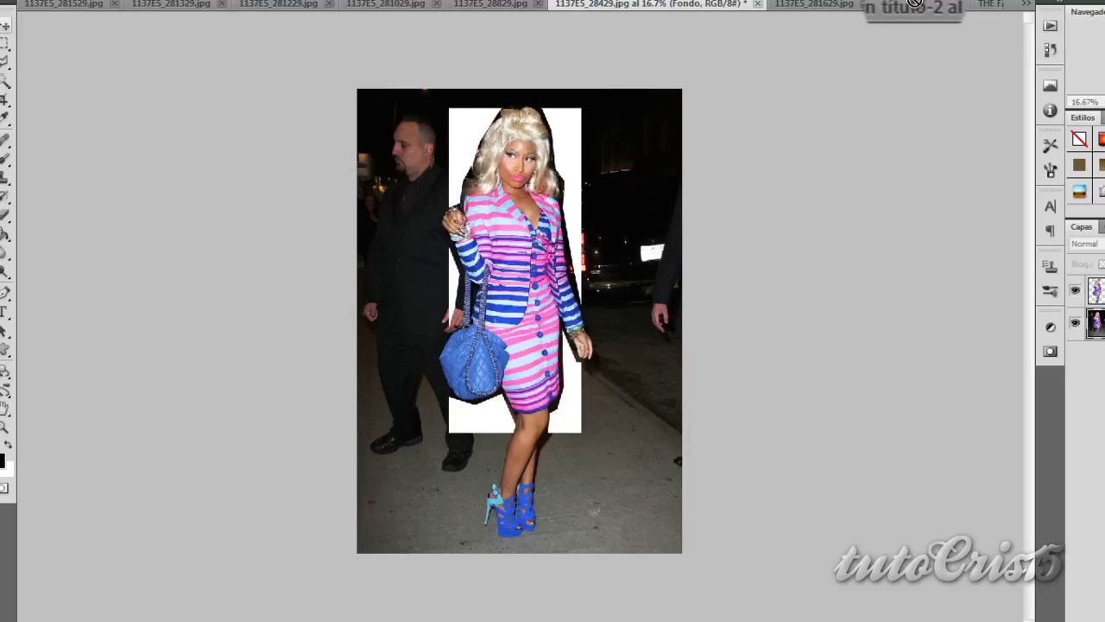
# Paste the copy into Sin título-2 and scale it to a narrow boxed strip left of centre
pyautogui.click(915, 4)
pyautogui.hotkey('ctrl', 'z')
pyautogui.moveTo(458, 266); pyautogui.dragTo(392, 40)
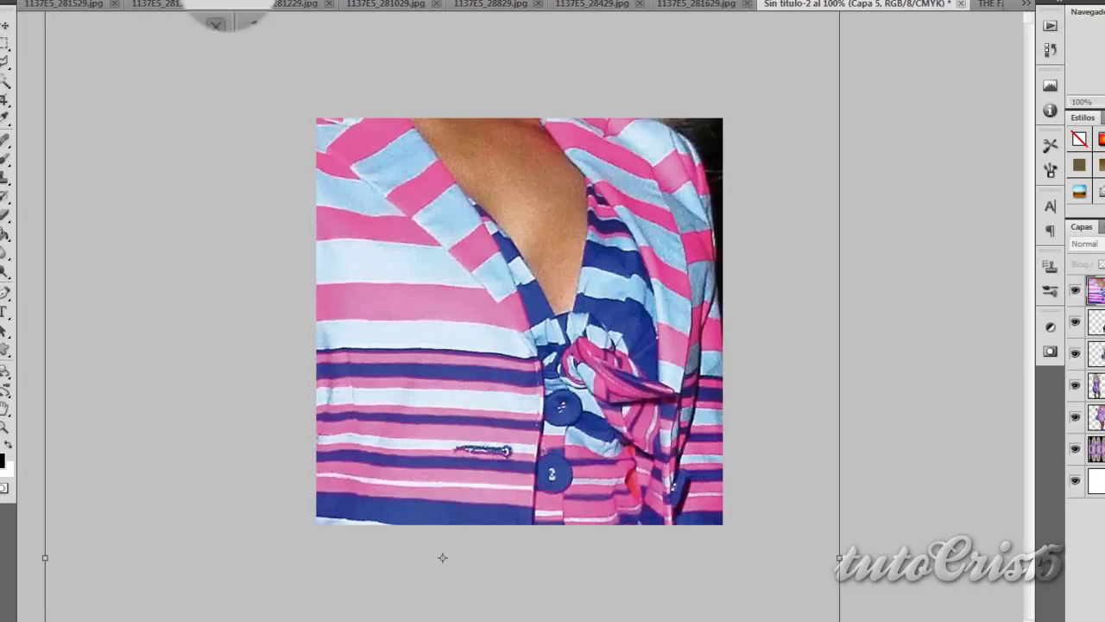
pyautogui.press('Escape')
pyautogui.moveTo(436, 505); pyautogui.dragTo(489, 277)
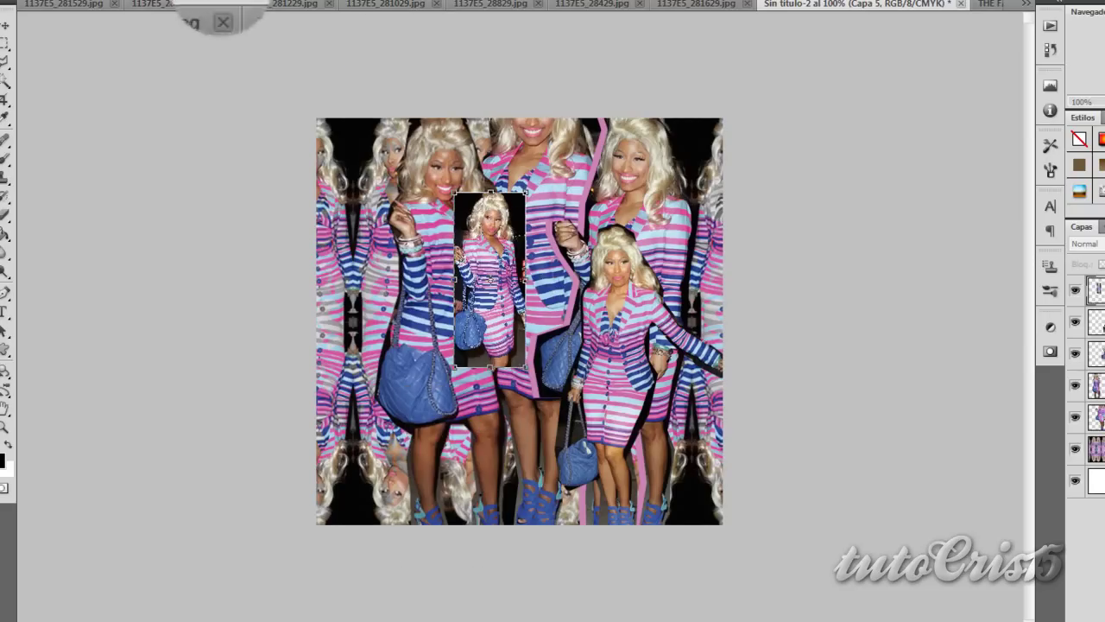
pyautogui.hotkey('ctrl', 'Tab')
pyautogui.click(741, 7)
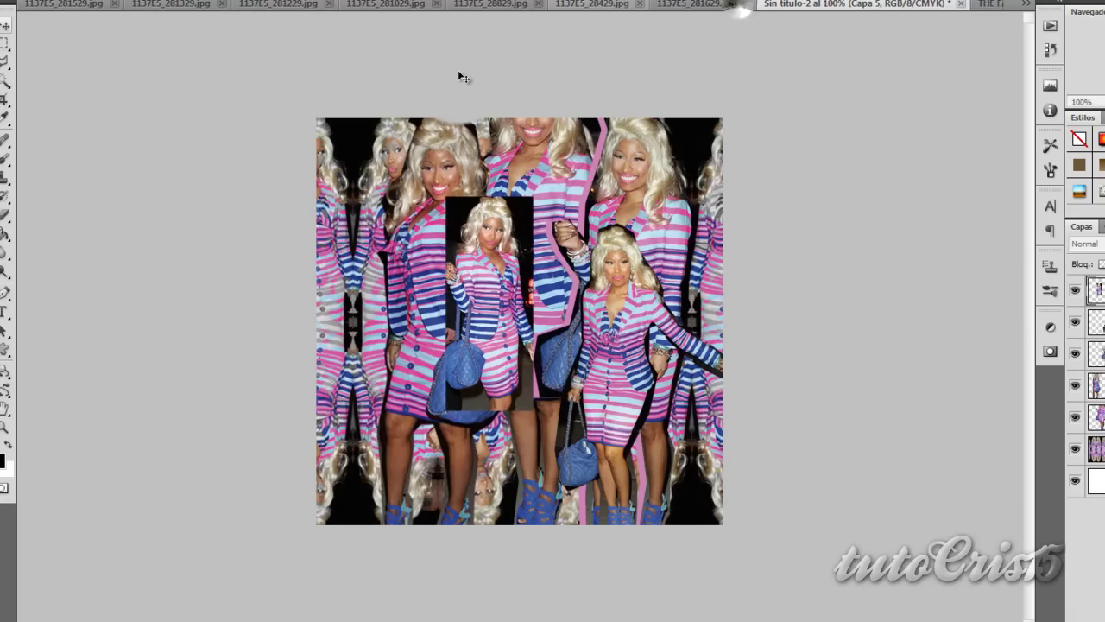
pyautogui.click(994, 6)
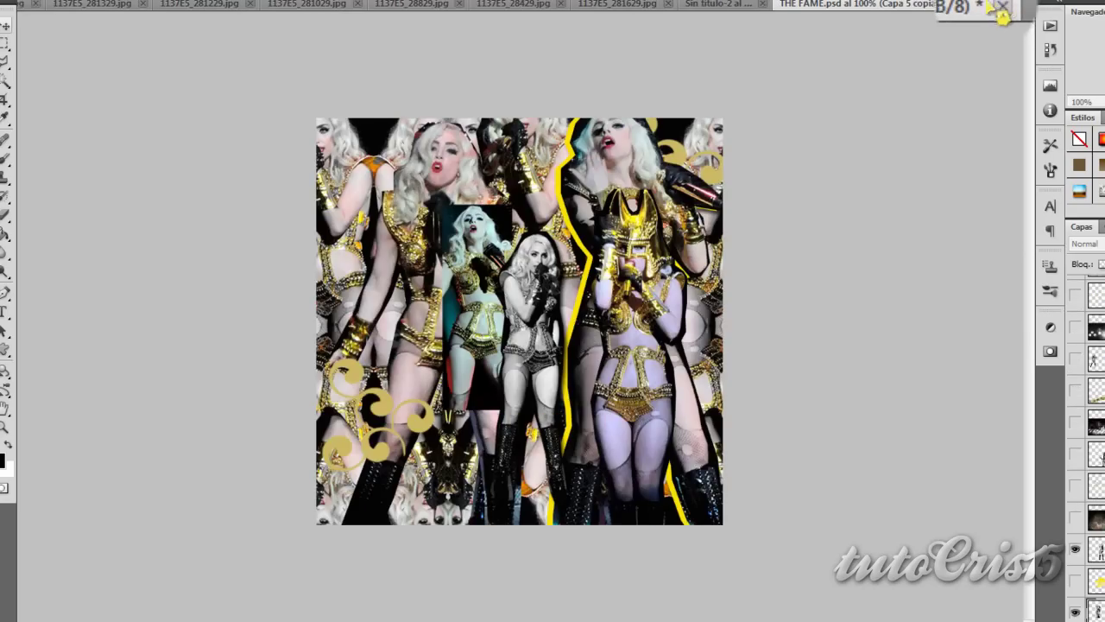
pyautogui.moveTo(716, 10); pyautogui.dragTo(729, 9)
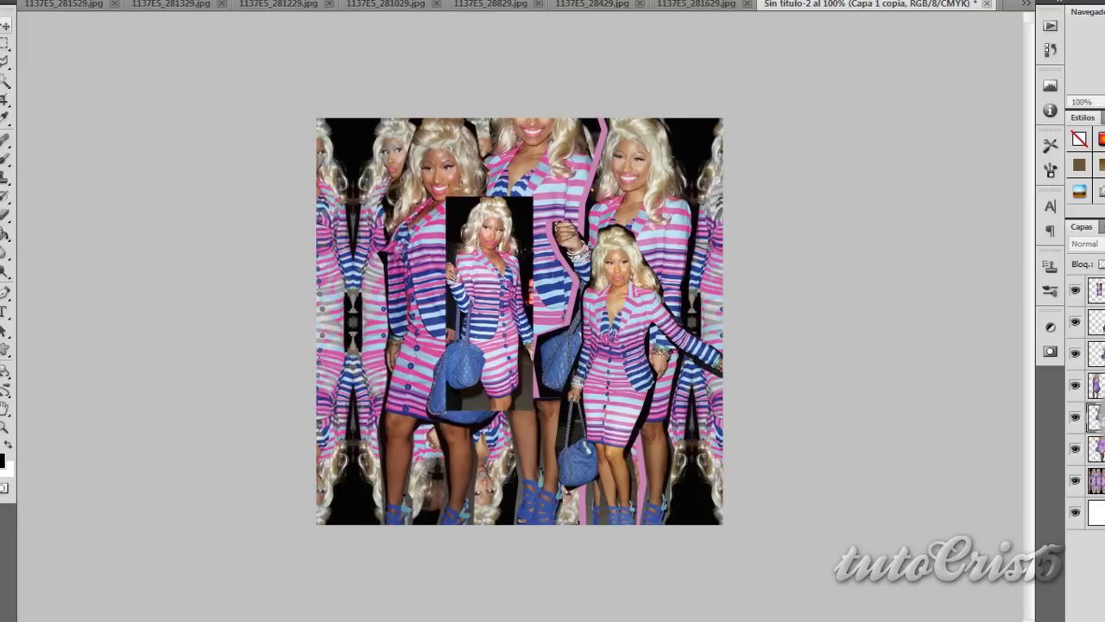
# Flip the large middle figure horizontally and desaturate it to black-and-white, matching the reference
pyautogui.hotkey('ctrl', 't')
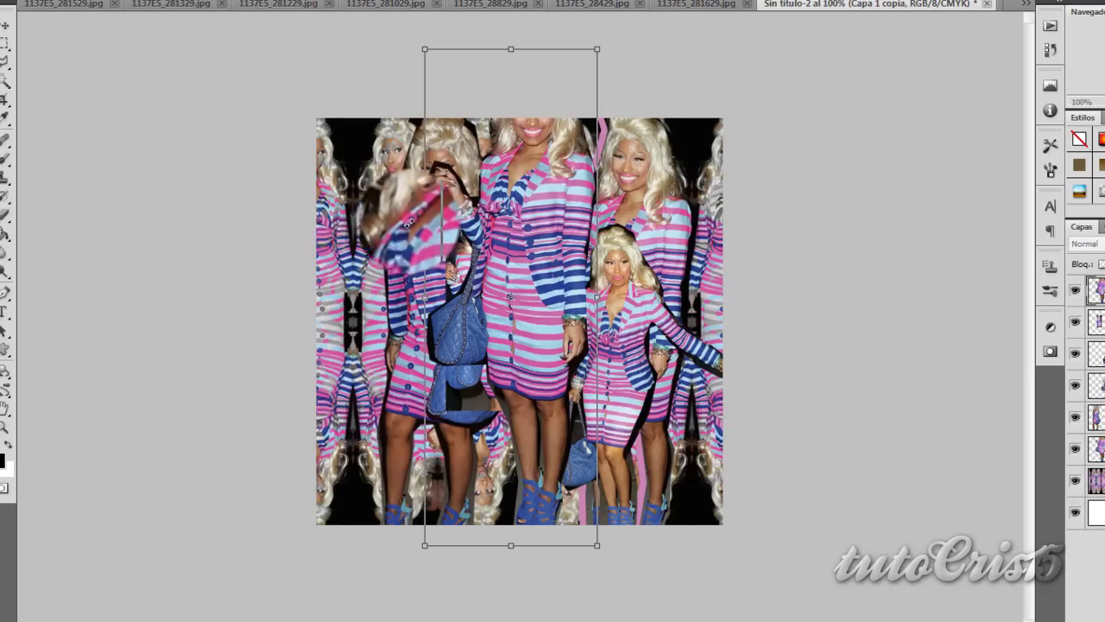
pyautogui.rightClick(499, 215)
pyautogui.click(573, 444)
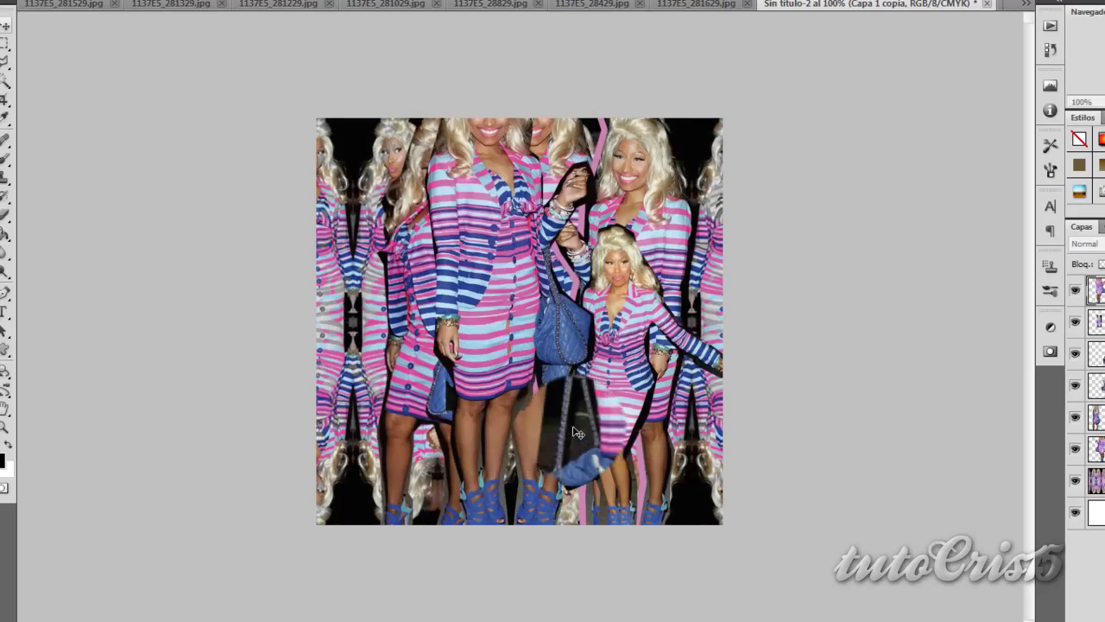
pyautogui.press('Return')
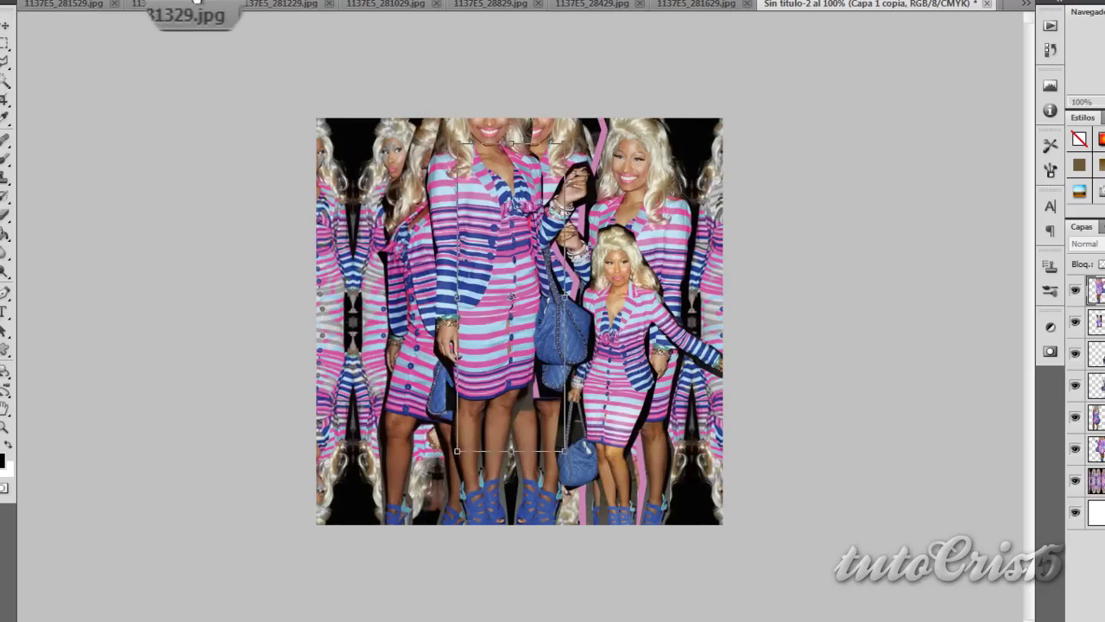
pyautogui.hotkey('shift', 'ctrl', 'u')
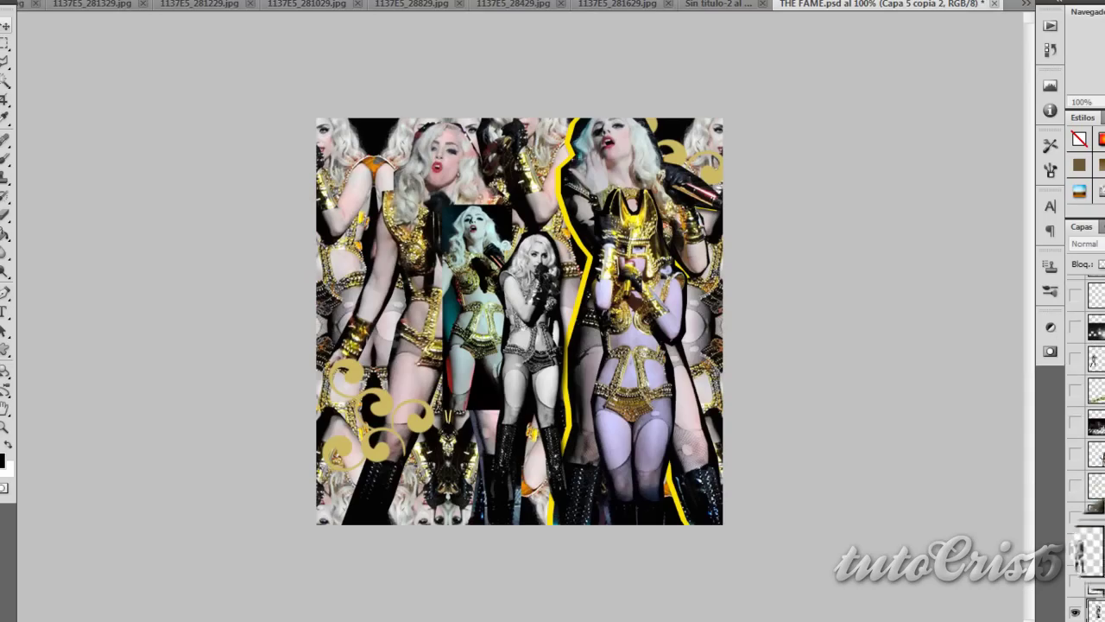
pyautogui.click(1094, 452)
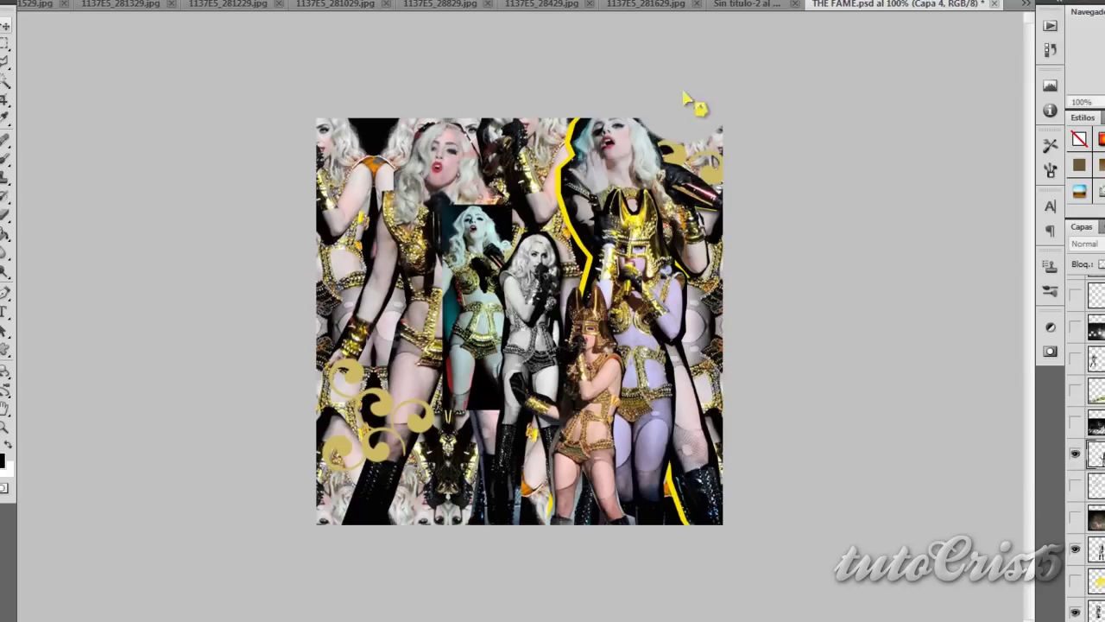
pyautogui.moveTo(596, 11); pyautogui.dragTo(801, 9)
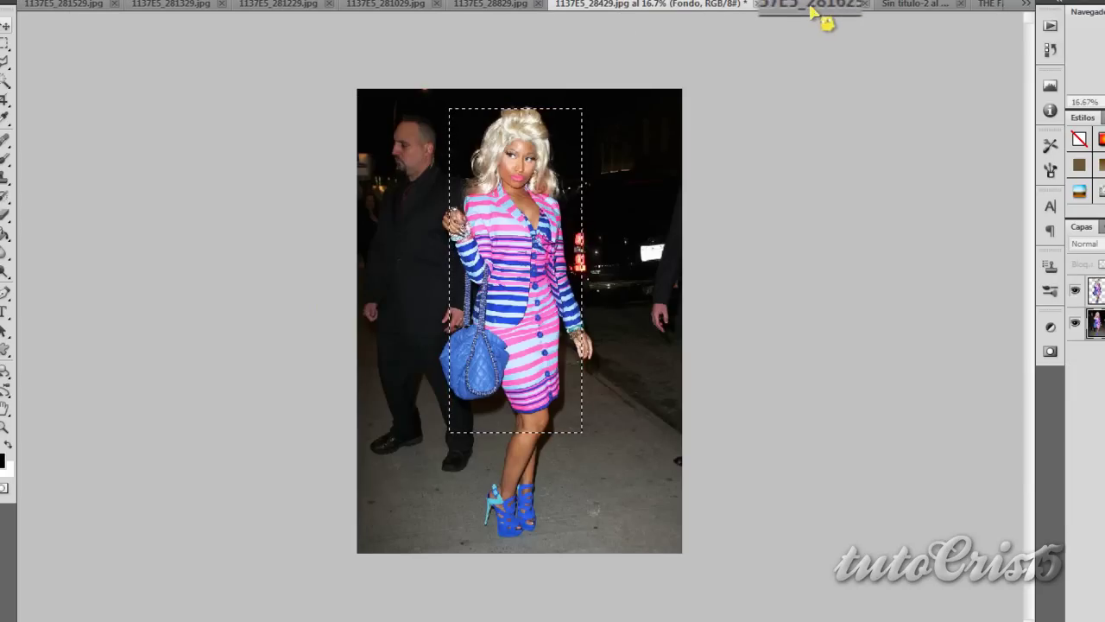
# Move the pasted colour figure to the collage's bottom centre and shrink it
pyautogui.moveTo(802, 9); pyautogui.dragTo(825, 18)
pyautogui.moveTo(928, 9); pyautogui.dragTo(224, 25)
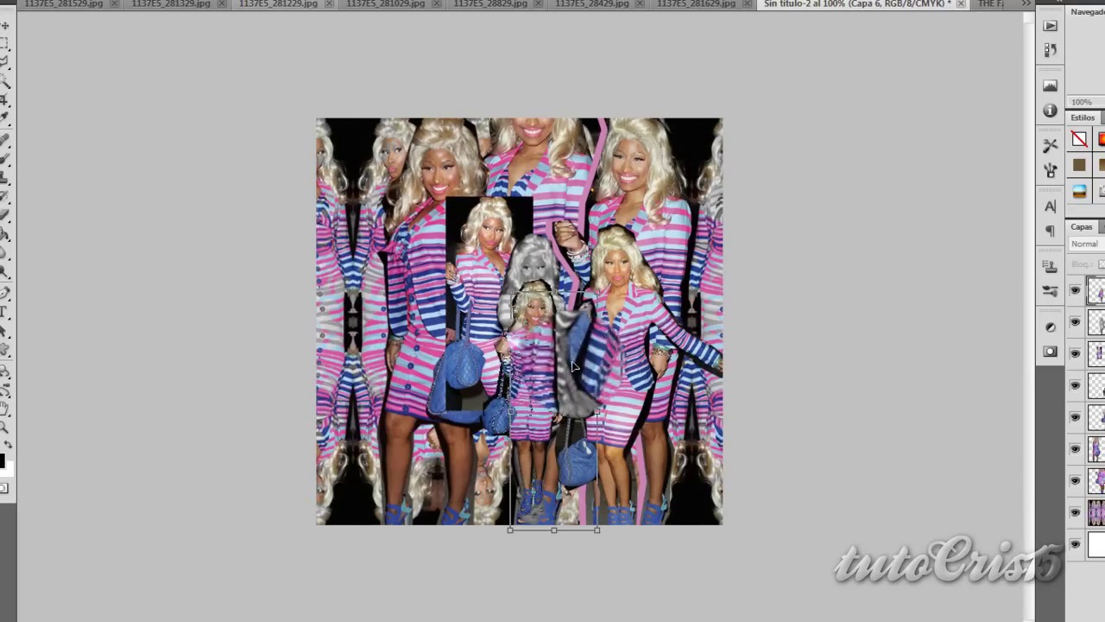
pyautogui.moveTo(522, 380); pyautogui.dragTo(589, 351)
pyautogui.moveTo(941, 4)
pyautogui.mouseDown()
pyautogui.moveTo(976, 17)
pyautogui.moveTo(993, 7)
pyautogui.mouseUp()
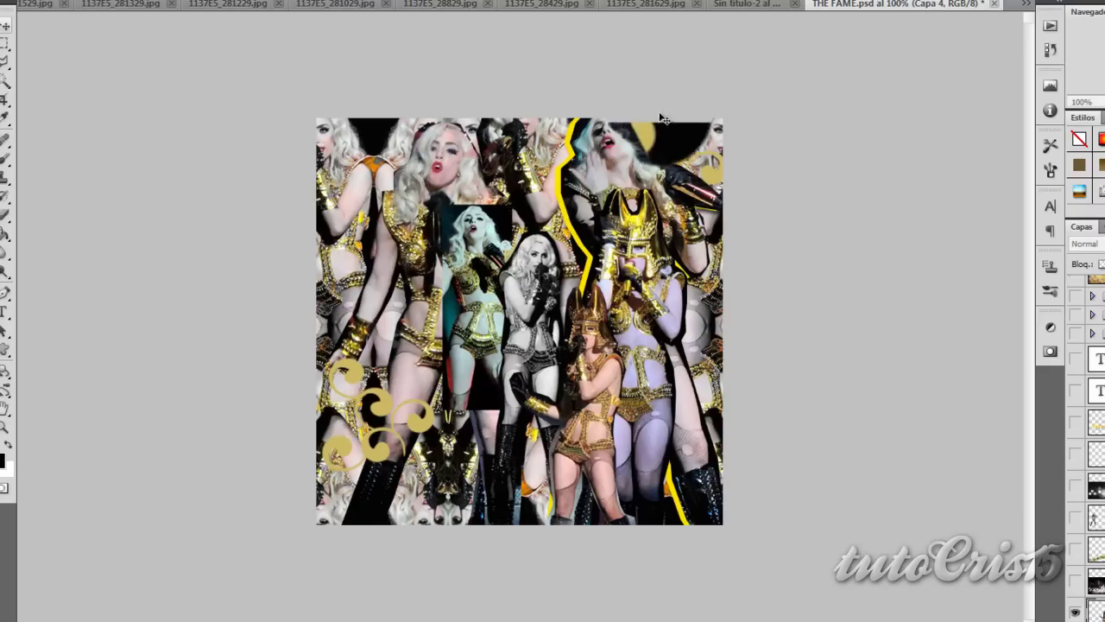
pyautogui.click(1074, 516)
# Paste the striped-outfit photo full size into Sin título-2, move it up and flip it horizontally
pyautogui.moveTo(752, 5)
pyautogui.mouseDown()
pyautogui.moveTo(773, 7)
pyautogui.moveTo(630, 10)
pyautogui.mouseUp()
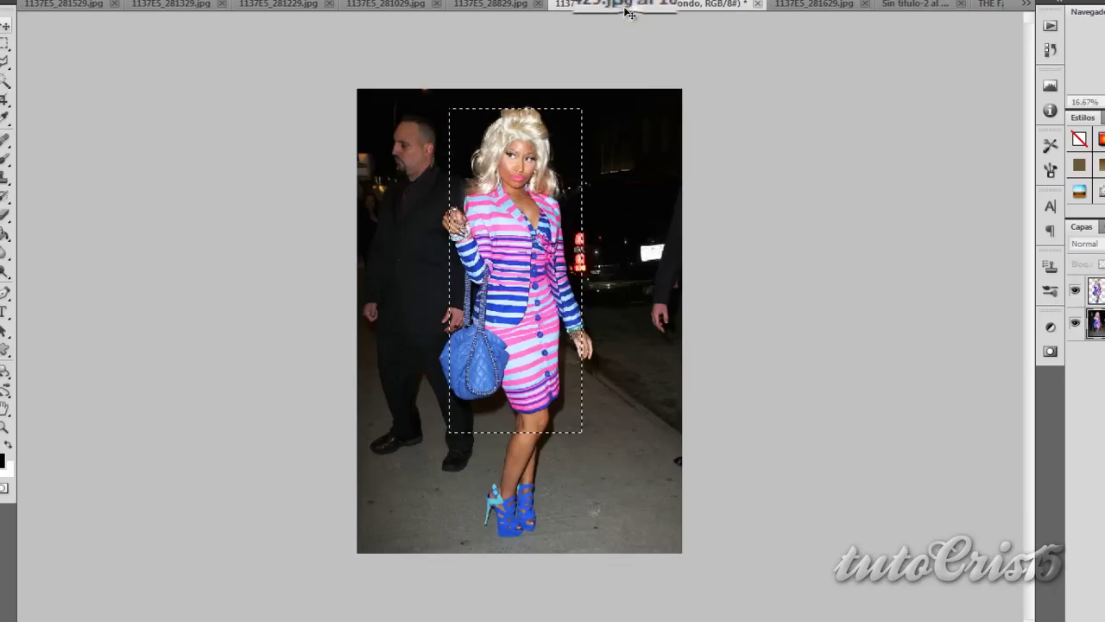
pyautogui.hotkey('ctrl', 'v')
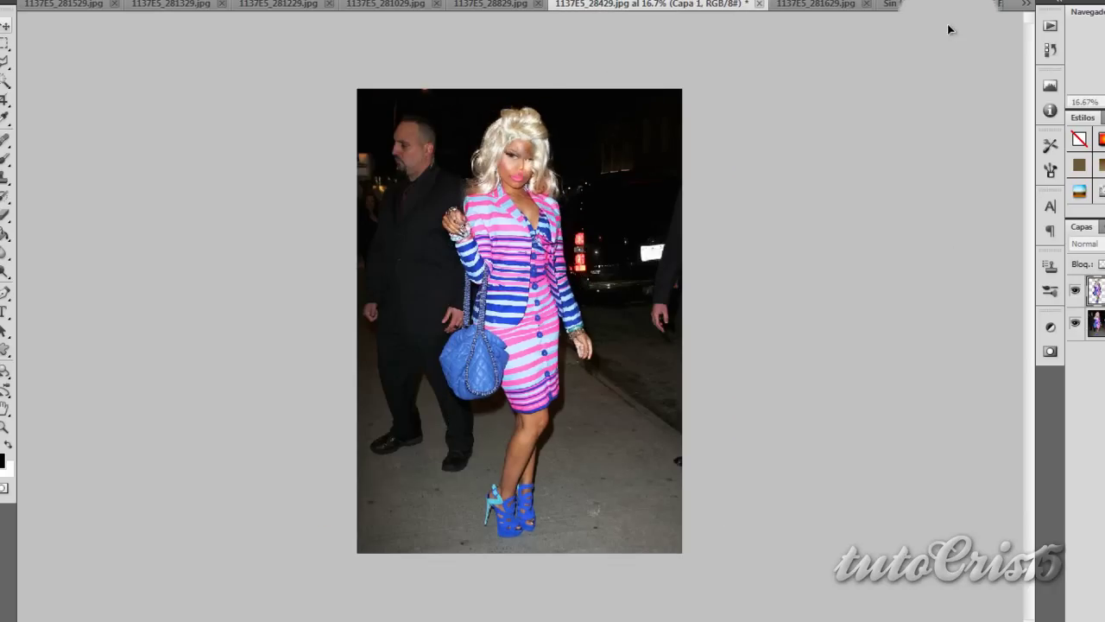
pyautogui.moveTo(931, 10); pyautogui.dragTo(938, 17)
pyautogui.hotkey('ctrl', 'v')
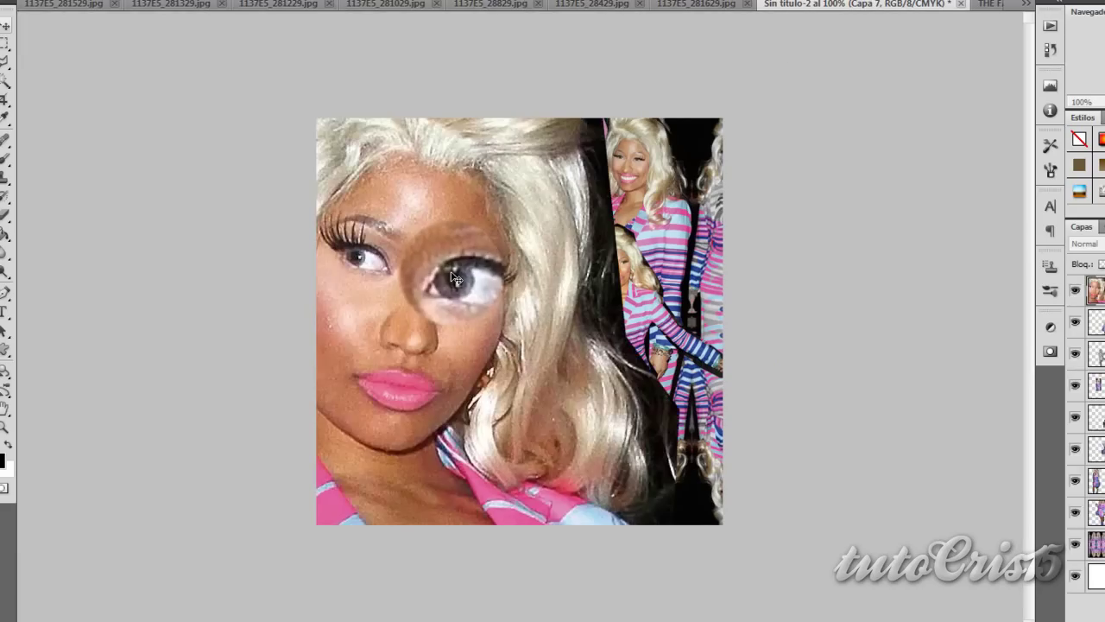
pyautogui.moveTo(455, 280); pyautogui.dragTo(413, 120)
pyautogui.rightClick(432, 251)
pyautogui.click(529, 494)
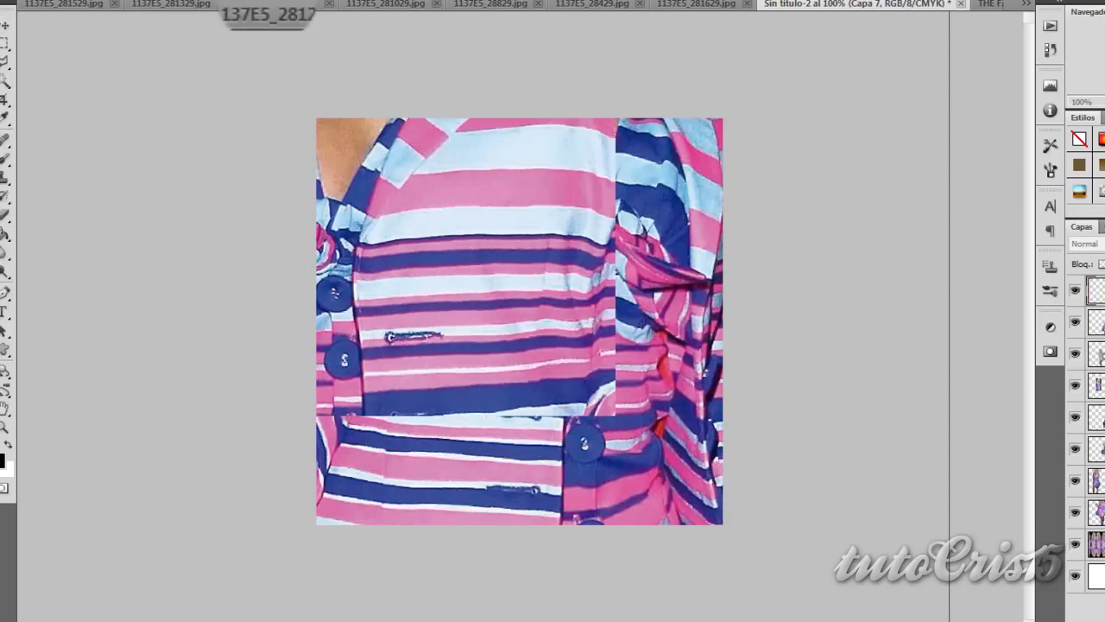
pyautogui.moveTo(302, 5)
pyautogui.mouseDown()
pyautogui.moveTo(151, 6)
pyautogui.moveTo(553, 88)
pyautogui.mouseUp()
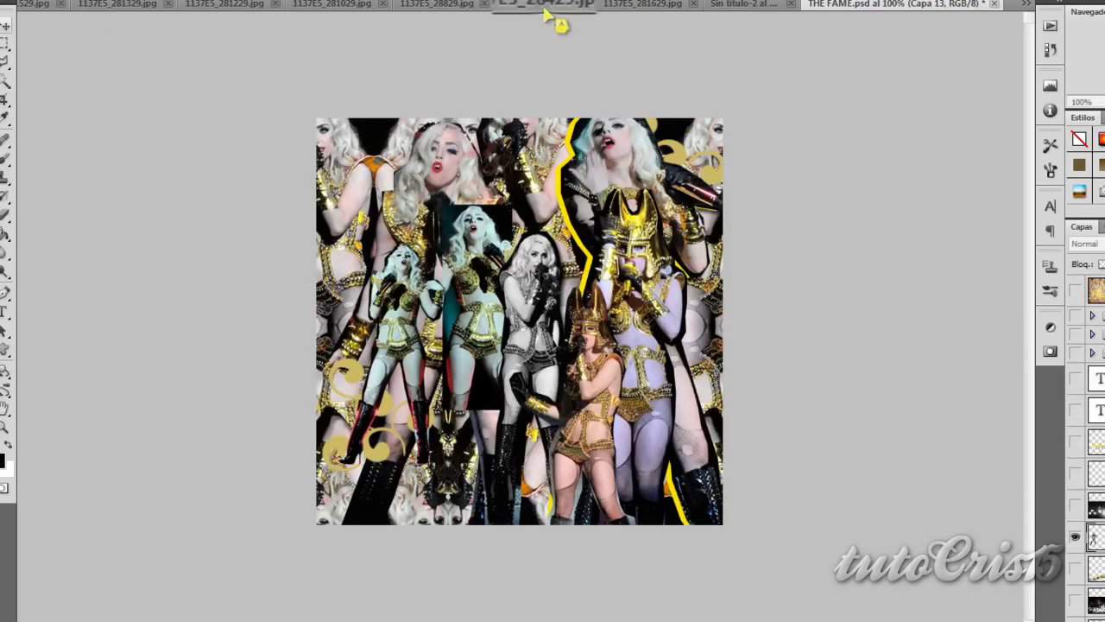
# Cut an elliptical selection around the first Nicki photo's head and drag it into the collage
pyautogui.moveTo(545, 13); pyautogui.dragTo(558, 14)
pyautogui.moveTo(5, 42); pyautogui.dragTo(59, 68)
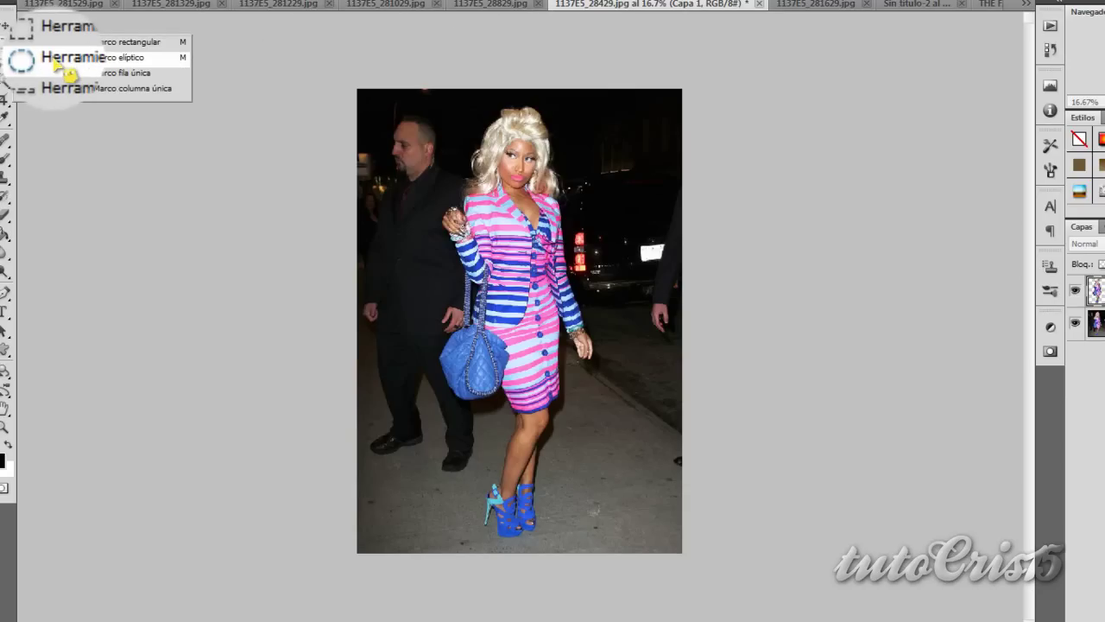
pyautogui.moveTo(5, 42); pyautogui.dragTo(146, 80)
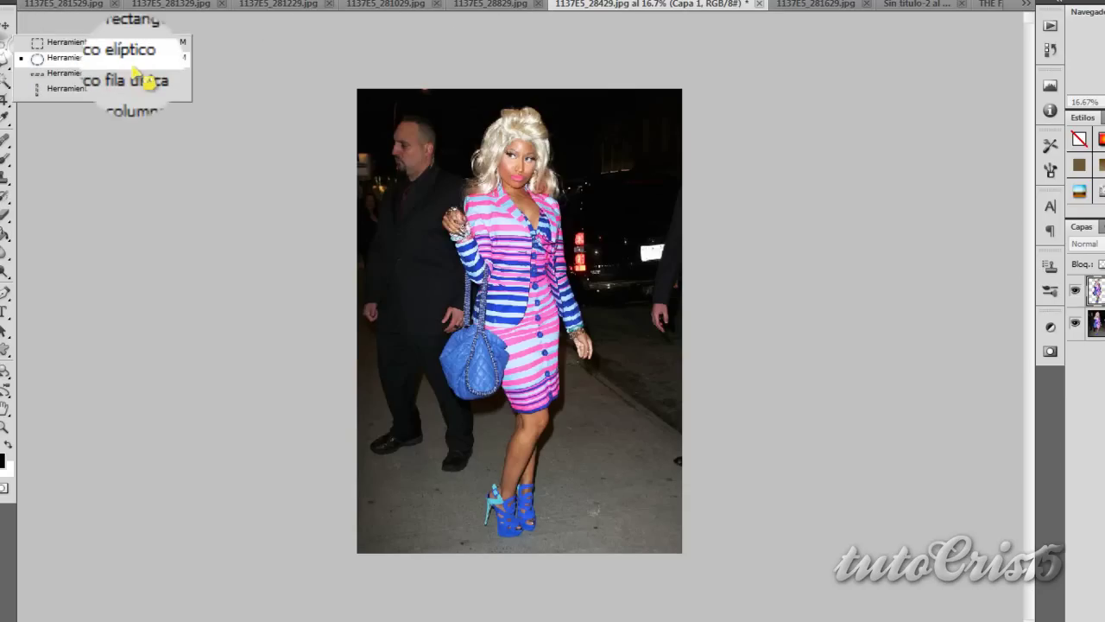
pyautogui.click(95, 4)
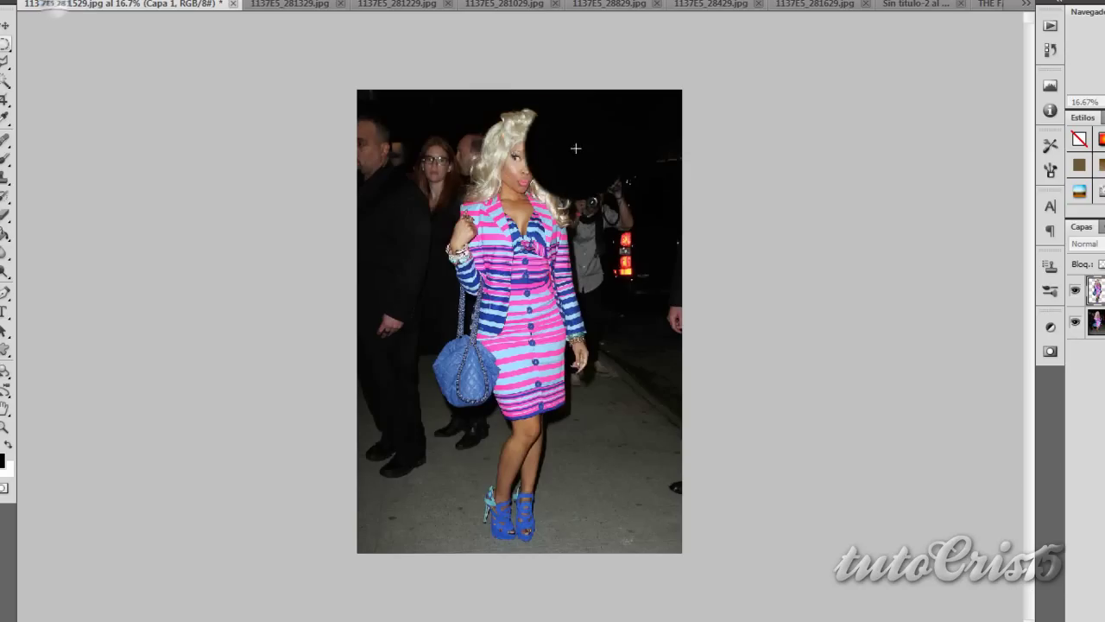
pyautogui.click(1094, 321)
pyautogui.moveTo(464, 101); pyautogui.dragTo(574, 207)
pyautogui.click(14, 28)
pyautogui.moveTo(516, 155); pyautogui.dragTo(516, 148)
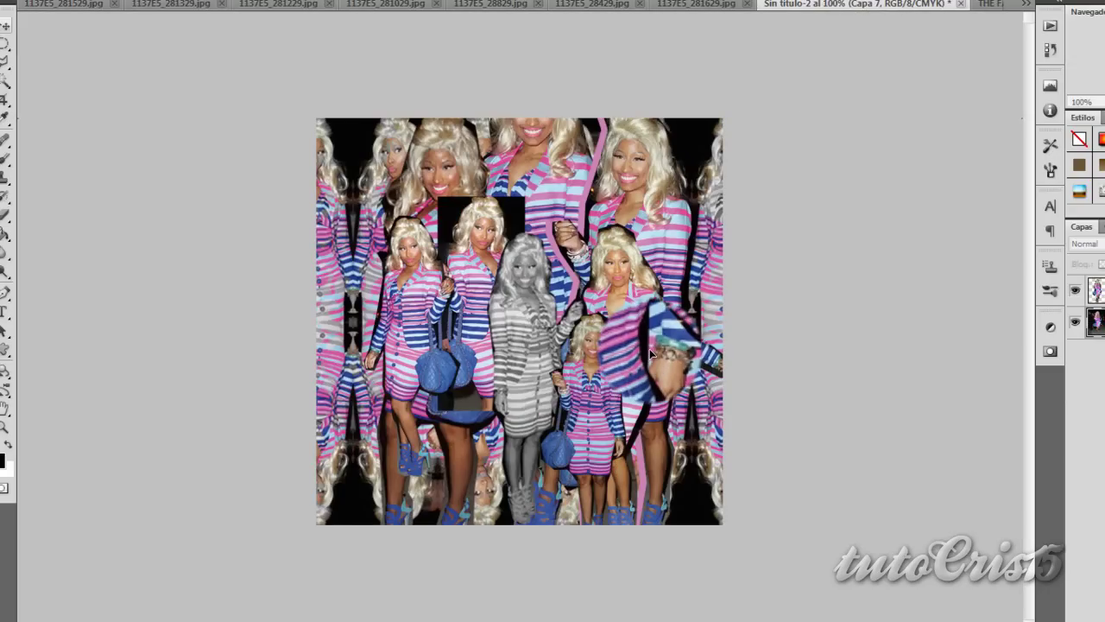
pyautogui.moveTo(914, 6)
pyautogui.mouseDown()
pyautogui.moveTo(610, 409)
pyautogui.moveTo(128, 9)
pyautogui.moveTo(106, 9)
pyautogui.mouseUp()
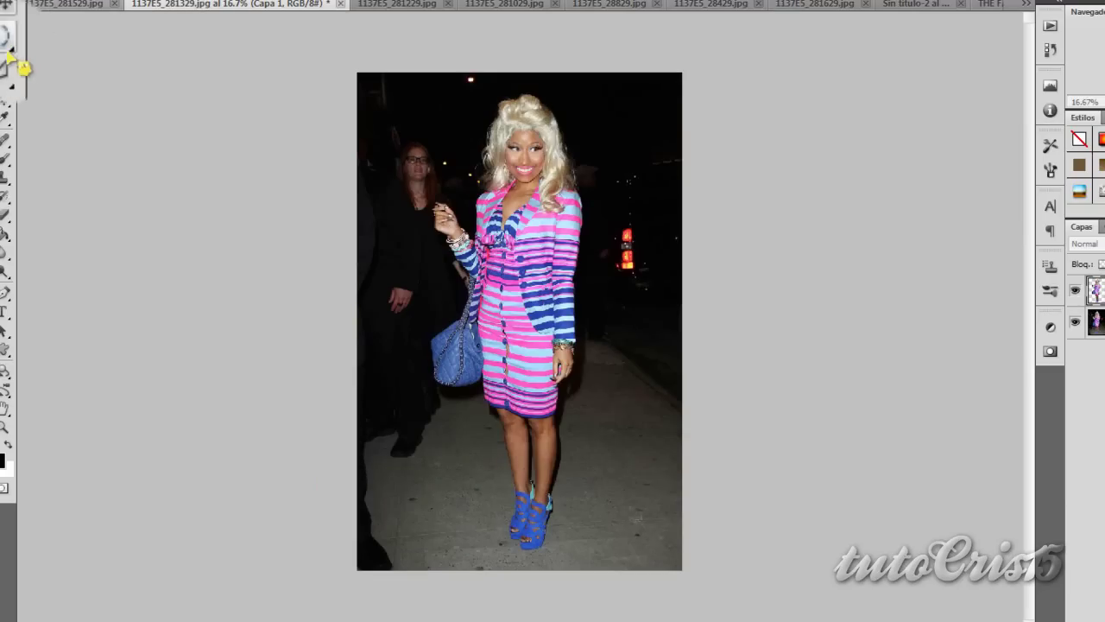
# Bring in a second oval head, shrink it, and overlap it on the first at bottom right
pyautogui.moveTo(7, 51)
pyautogui.mouseDown()
pyautogui.moveTo(599, 219)
pyautogui.moveTo(965, 8)
pyautogui.mouseUp()
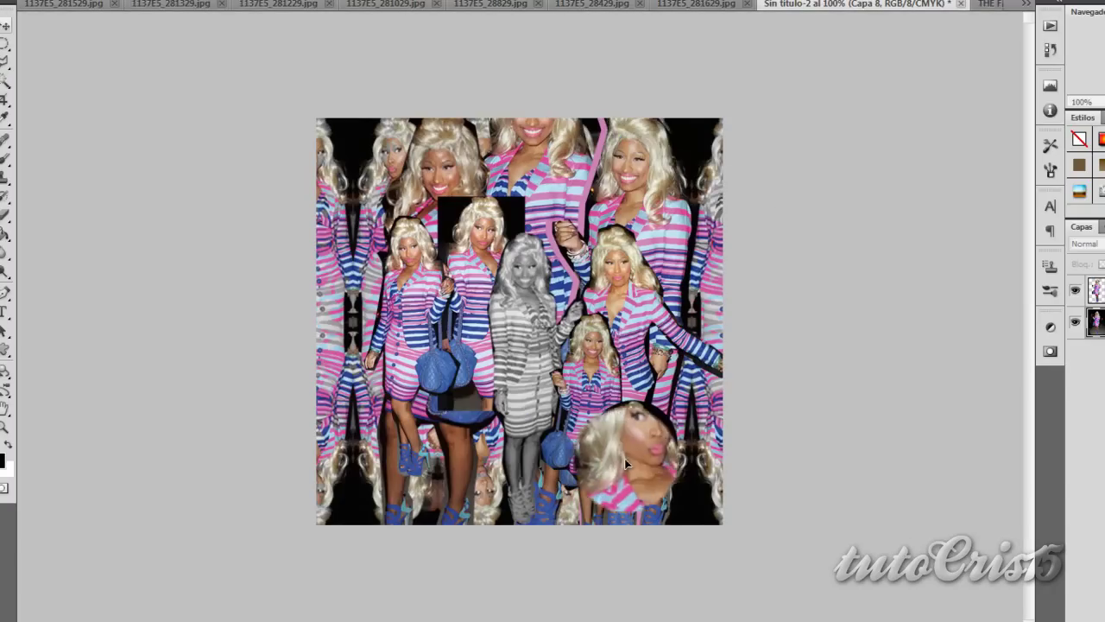
pyautogui.moveTo(943, 7); pyautogui.dragTo(487, 226)
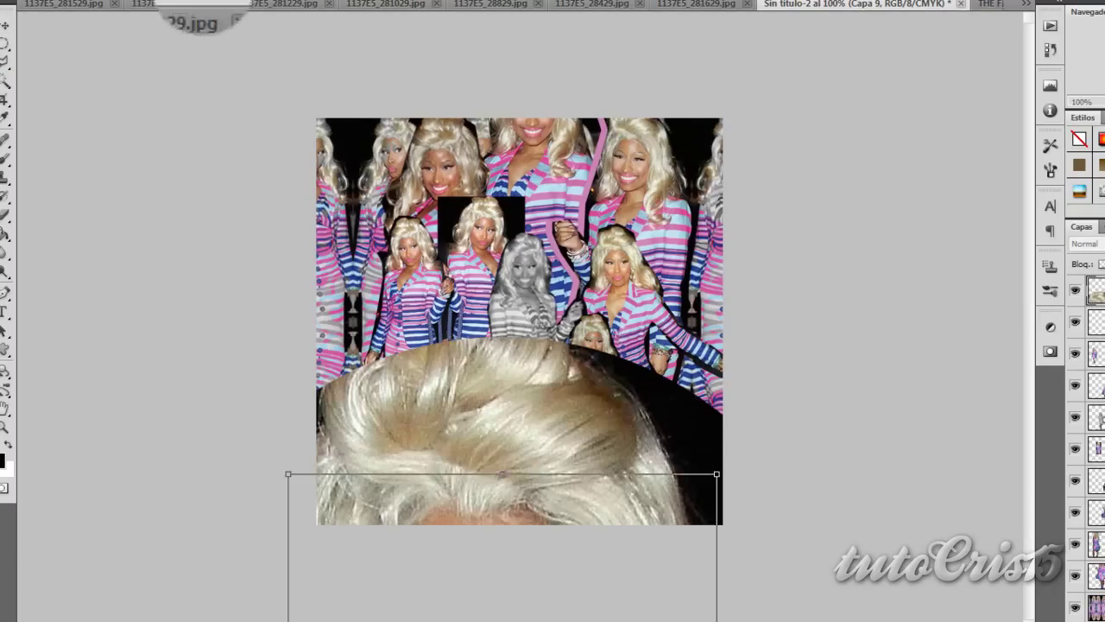
pyautogui.moveTo(285, 19)
pyautogui.mouseDown()
pyautogui.moveTo(394, 479)
pyautogui.moveTo(688, 392)
pyautogui.mouseUp()
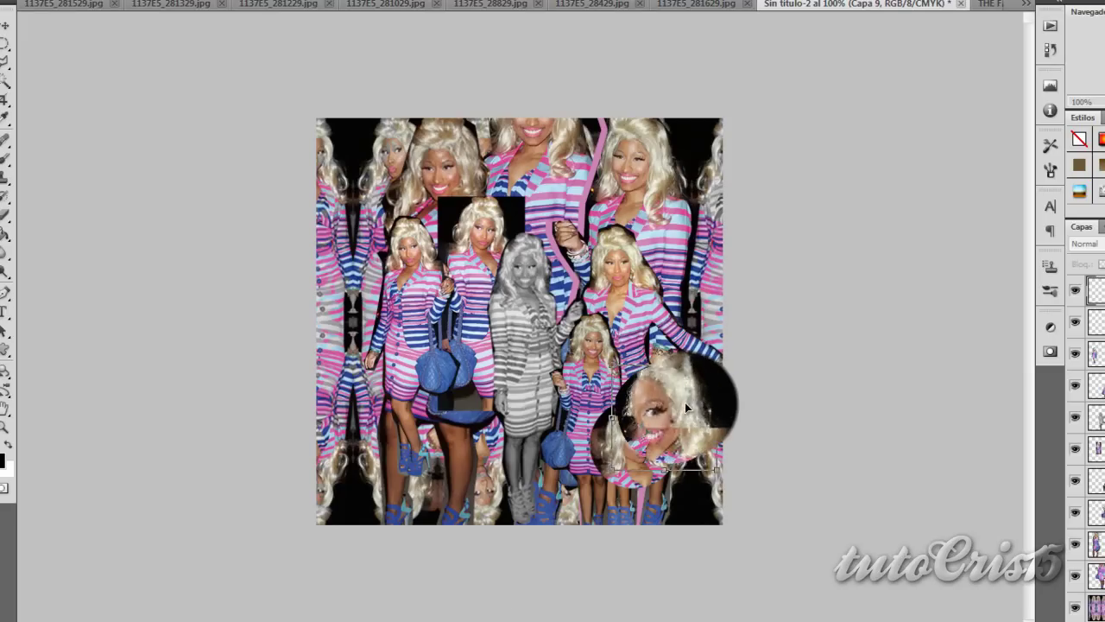
pyautogui.moveTo(688, 391); pyautogui.dragTo(668, 430)
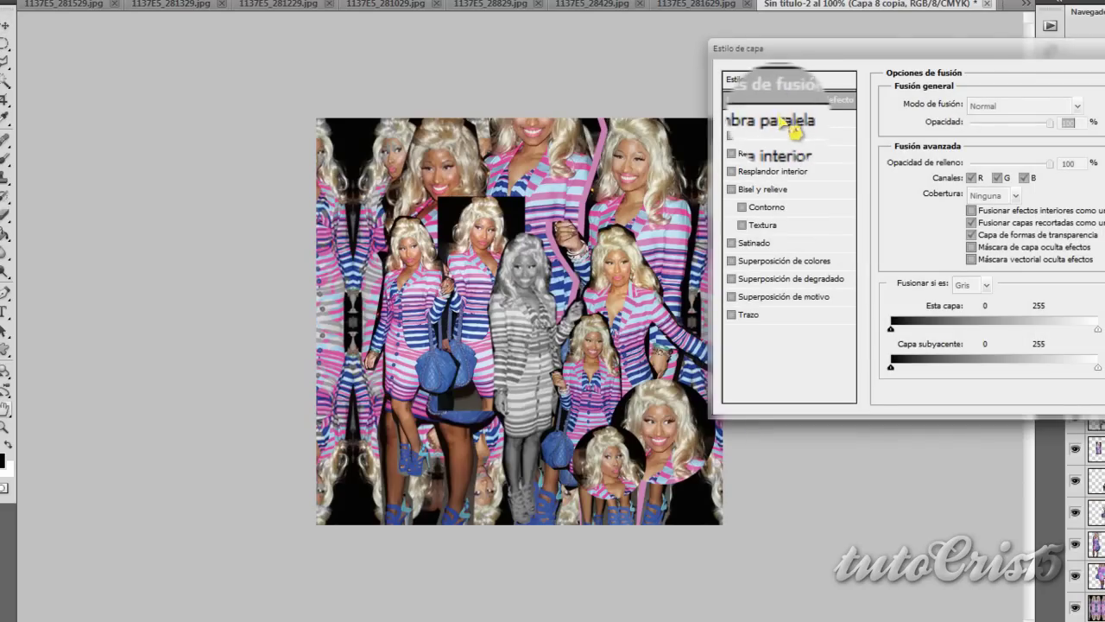
# Give the circle copy a light-blue Color Overlay and clip the head photos inside the circles
pyautogui.click(785, 260)
pyautogui.click(1087, 105)
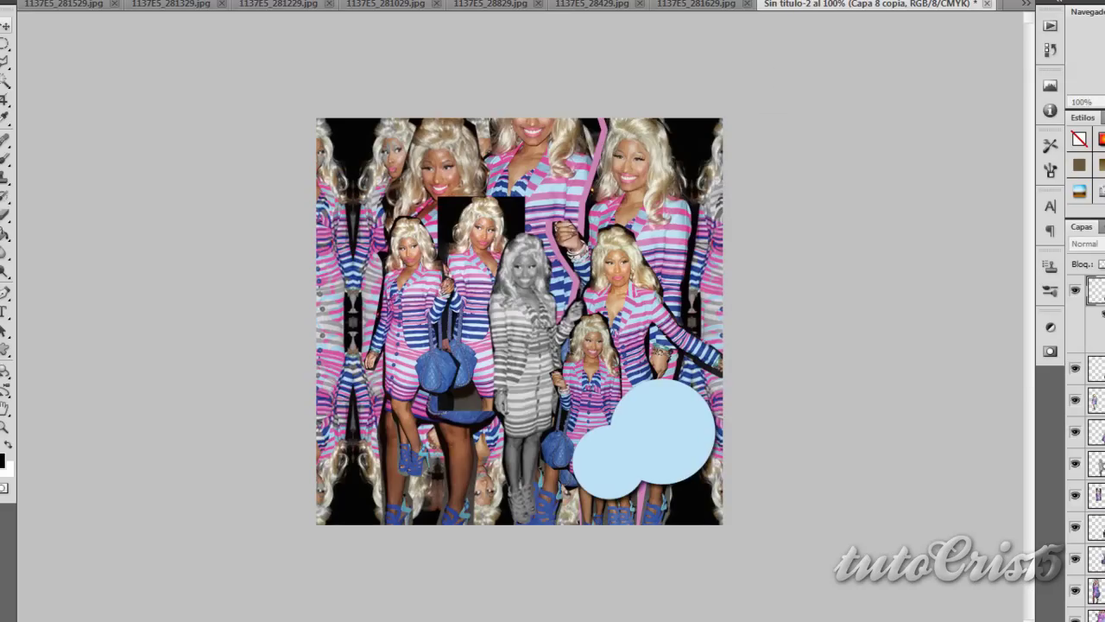
pyautogui.hotkey('ctrl', 'alt', 'g')
pyautogui.moveTo(308, 4); pyautogui.dragTo(321, 4)
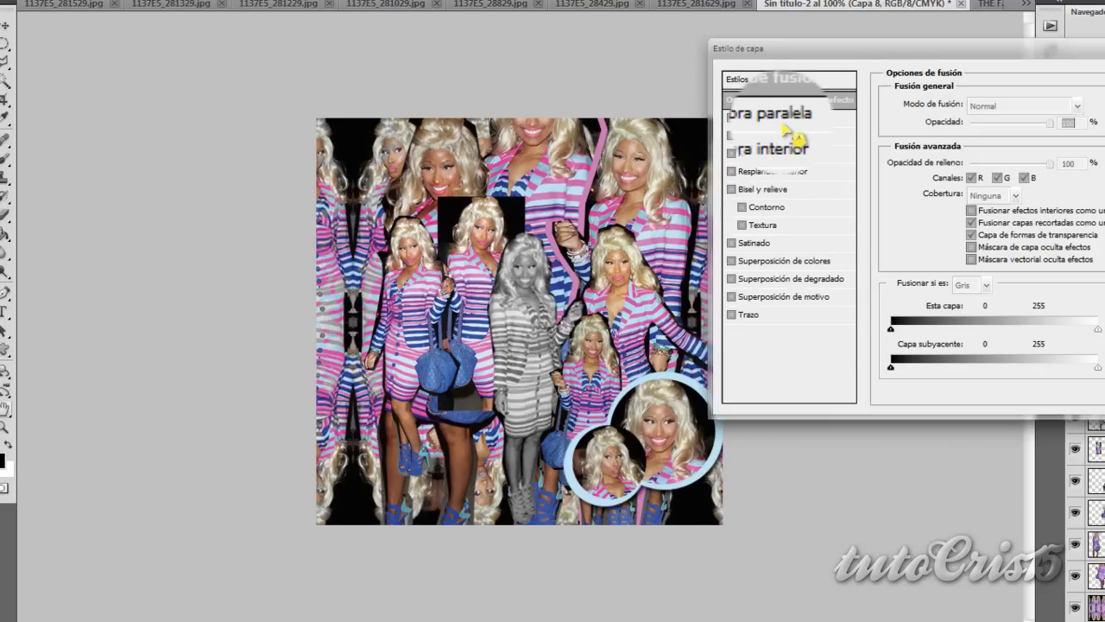
pyautogui.click(782, 190)
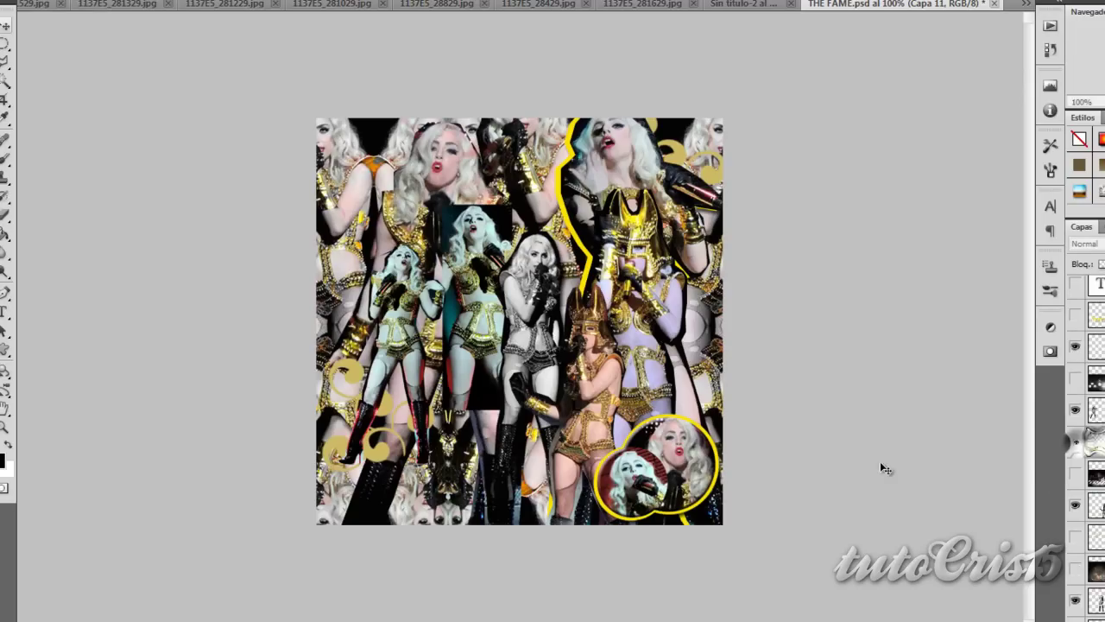
# Drag the film strip layer from Sin título-1 into the collage and fit it along the bottom edge
pyautogui.click(1075, 441)
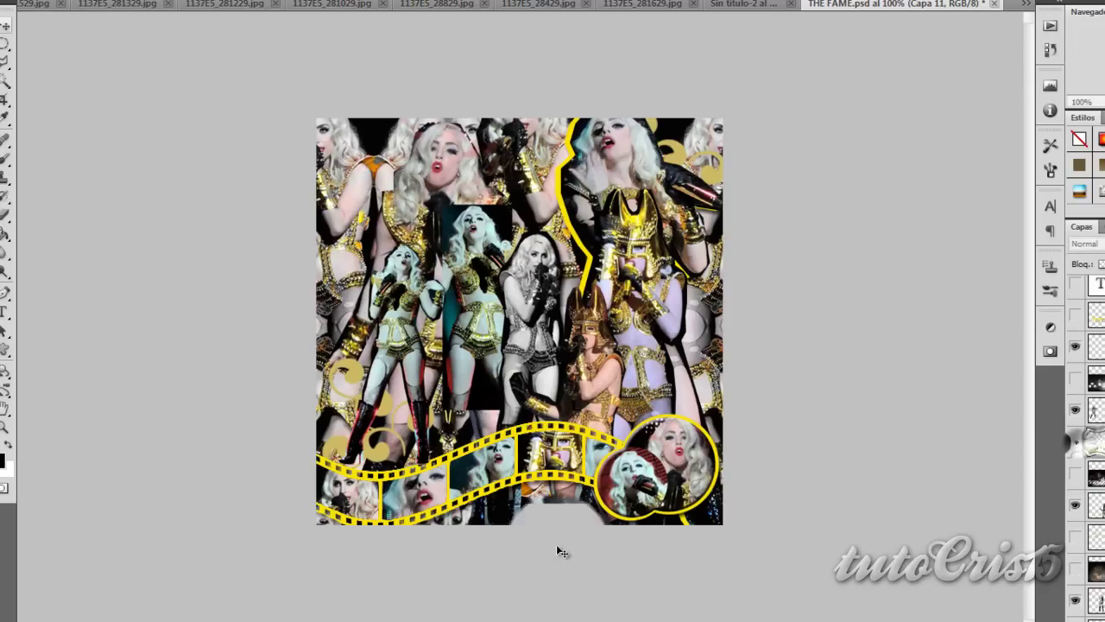
pyautogui.click(686, 587)
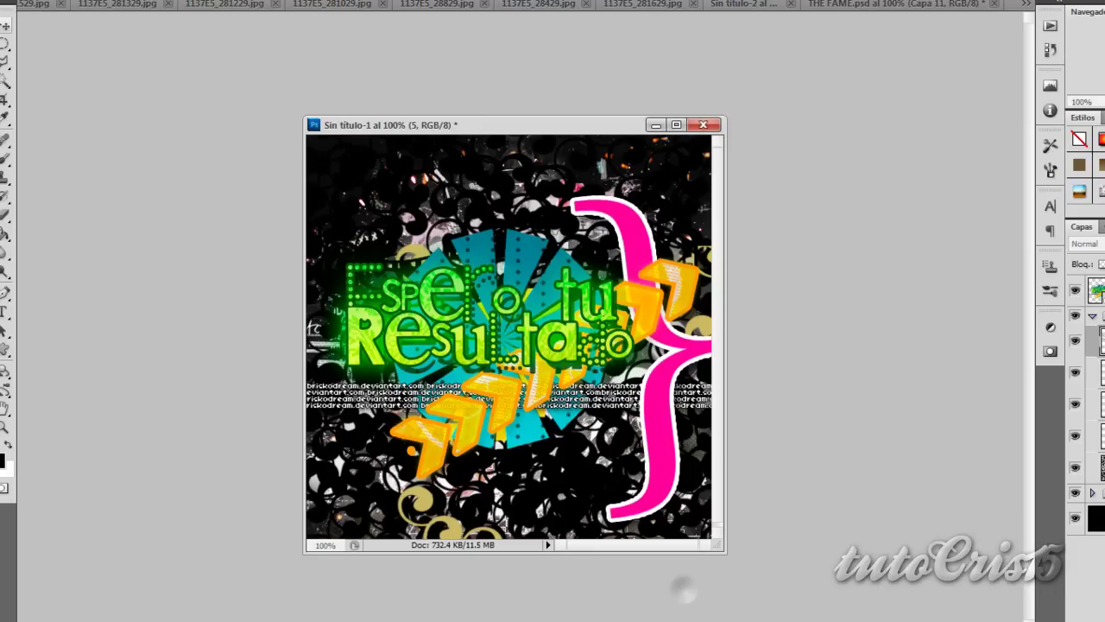
pyautogui.moveTo(1102, 341)
pyautogui.mouseDown()
pyautogui.moveTo(753, 8)
pyautogui.moveTo(481, 443)
pyautogui.mouseUp()
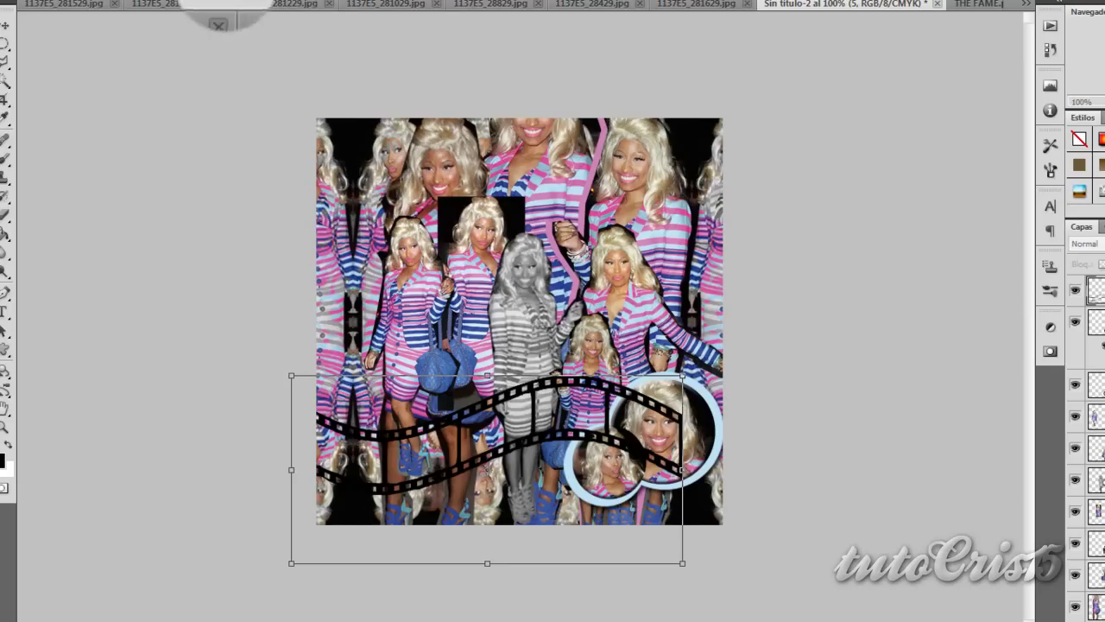
pyautogui.moveTo(436, 496); pyautogui.dragTo(416, 490)
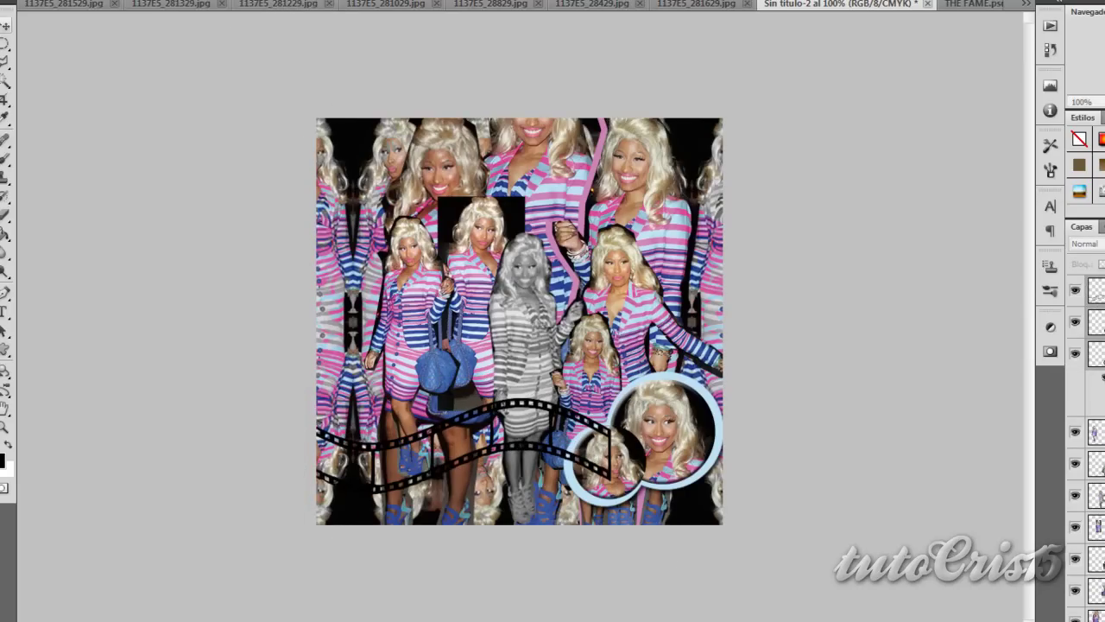
pyautogui.moveTo(430, 330)
pyautogui.mouseDown()
pyautogui.moveTo(415, 482)
pyautogui.moveTo(688, 440)
pyautogui.moveTo(685, 459)
pyautogui.mouseUp()
pyautogui.hotkey('ctrl', 'alt', 'g')
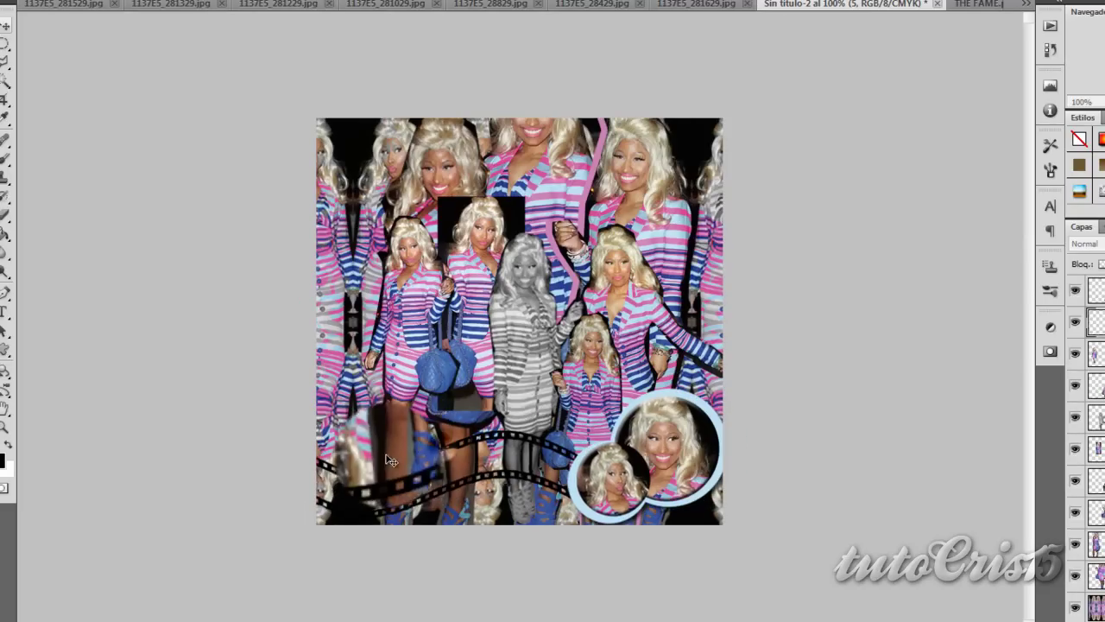
# Give the film strip a drop shadow and a blue Color Overlay sampled from the dress
pyautogui.doubleClick(1096, 321)
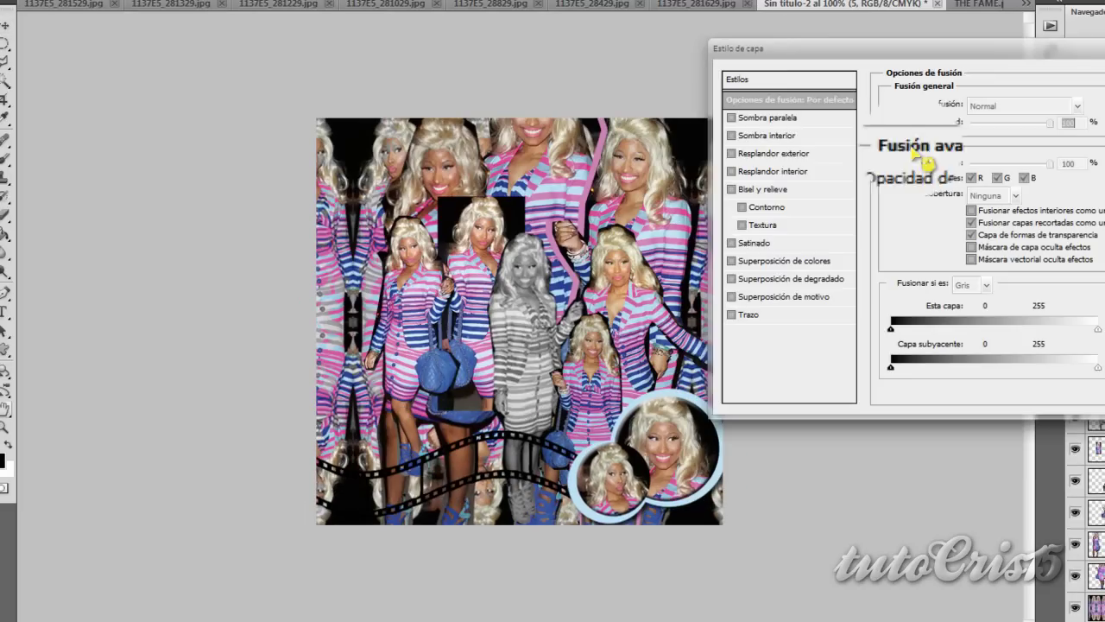
pyautogui.click(773, 119)
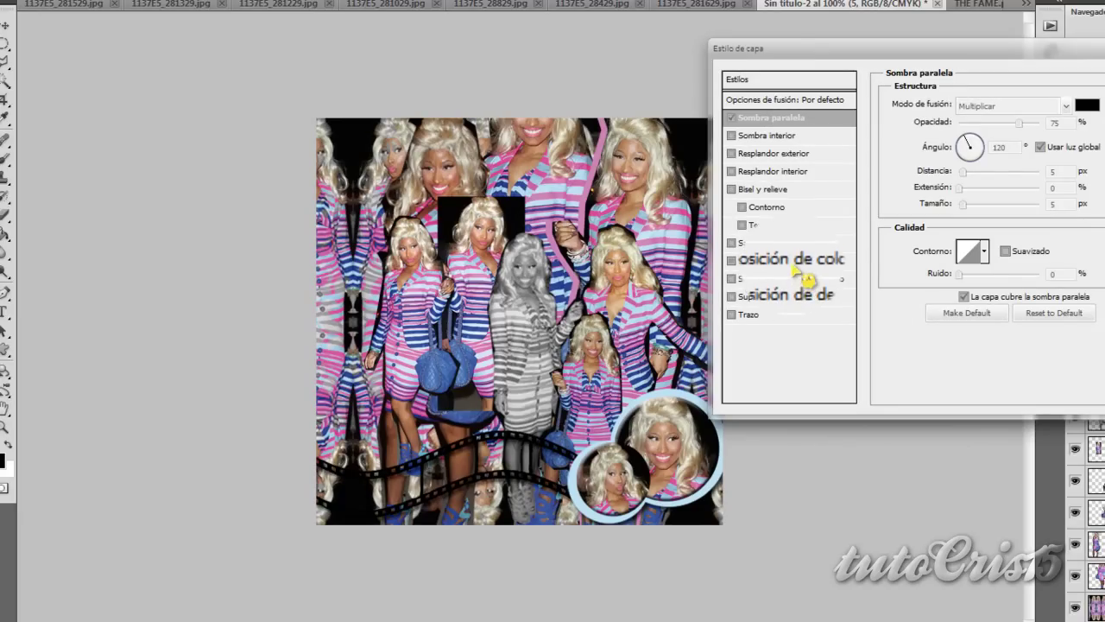
pyautogui.click(790, 260)
pyautogui.click(1087, 105)
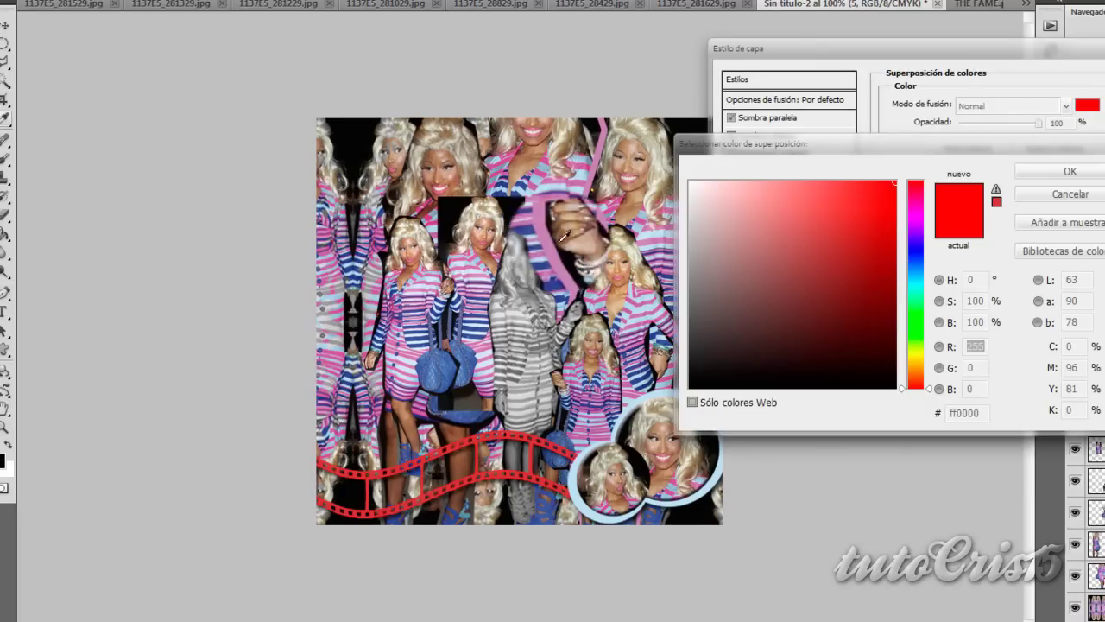
pyautogui.click(633, 373)
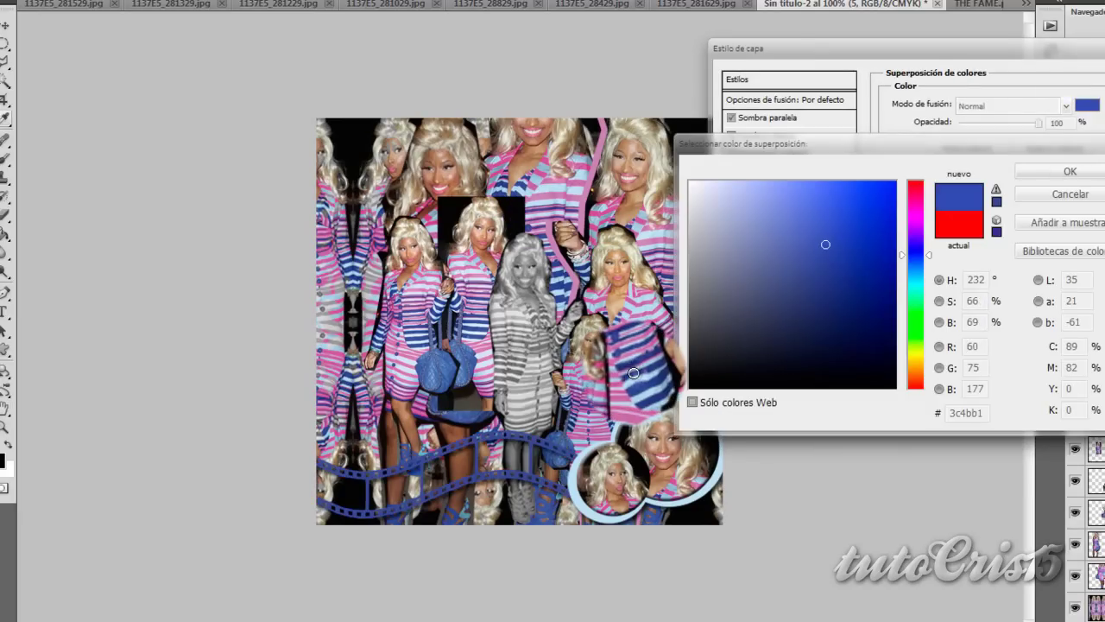
pyautogui.press('Return')
pyautogui.press('Return')
pyautogui.click(989, 7)
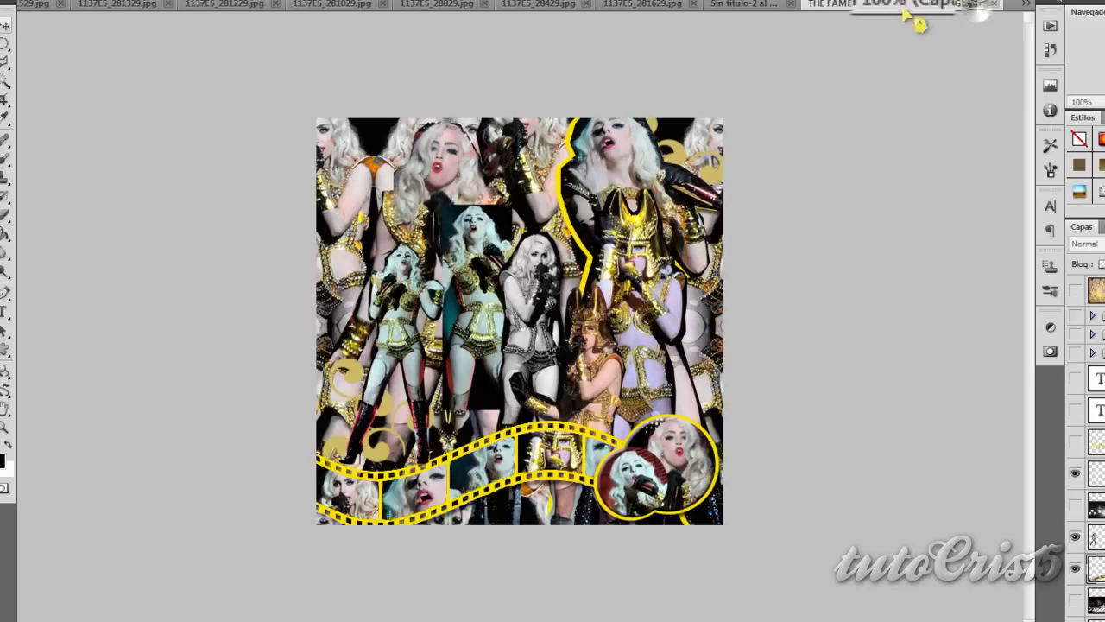
pyautogui.moveTo(664, 7); pyautogui.dragTo(788, 6)
# Bring another Nicki photo into the collage, shrink it to film-frame size, and lower its opacity
pyautogui.hotkey('ctrl', 'shift', 'Tab')
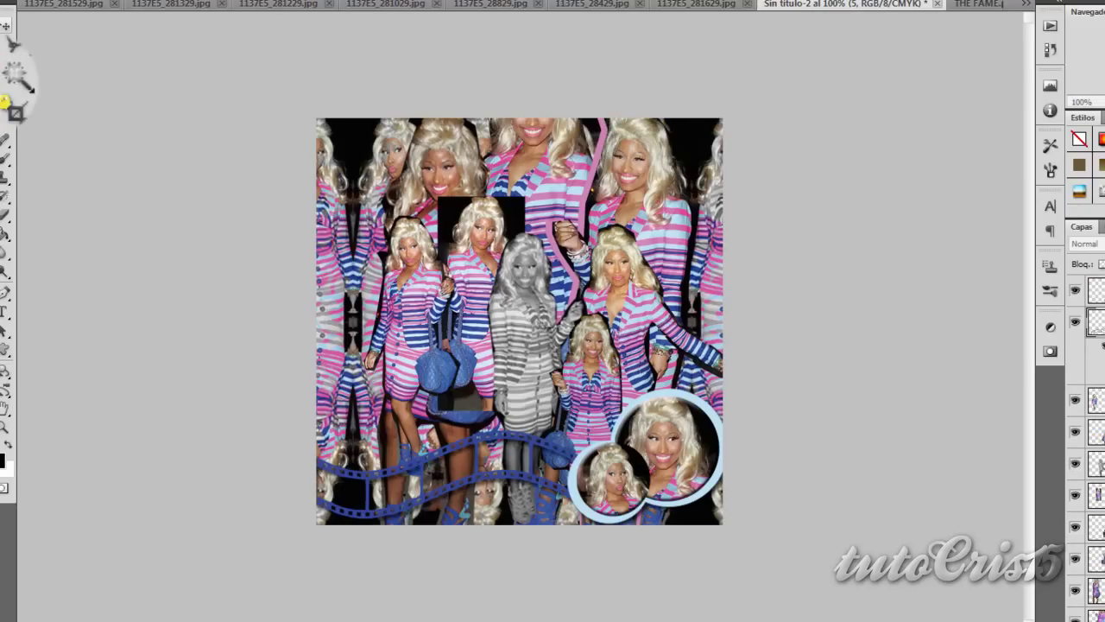
pyautogui.click(44, 7)
pyautogui.moveTo(938, 193); pyautogui.dragTo(537, 229)
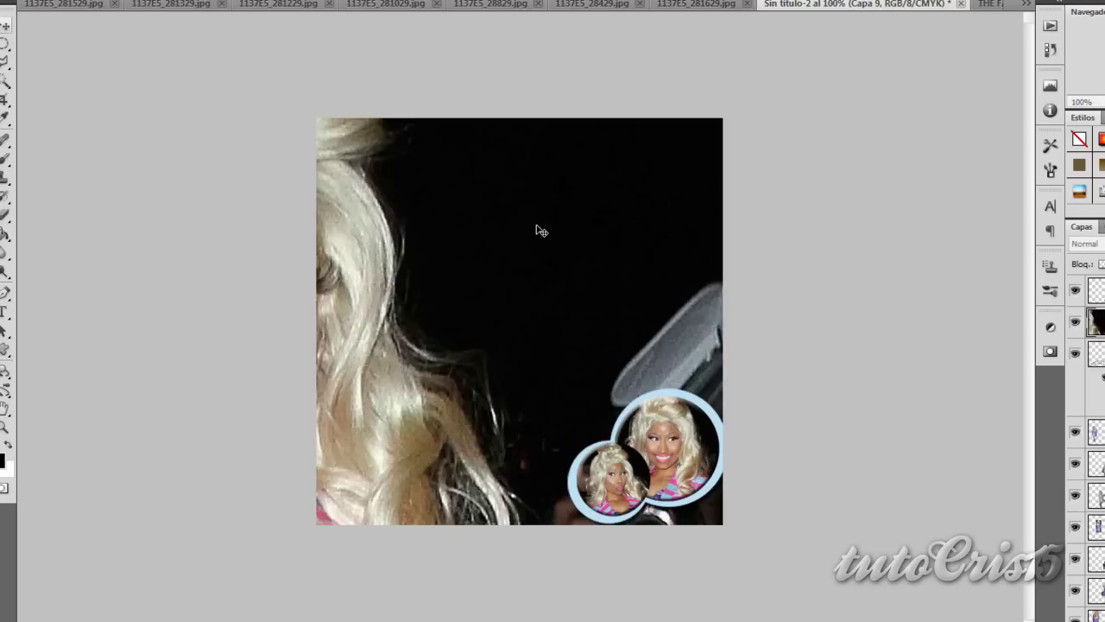
pyautogui.moveTo(373, 56); pyautogui.dragTo(474, 539)
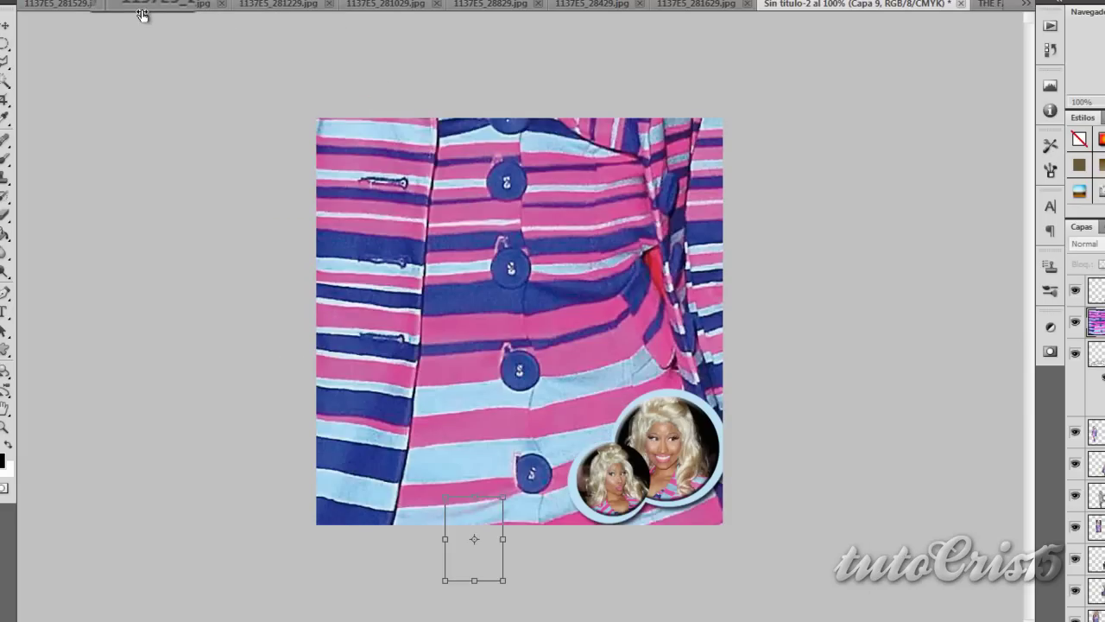
pyautogui.moveTo(192, 2); pyautogui.dragTo(143, 14)
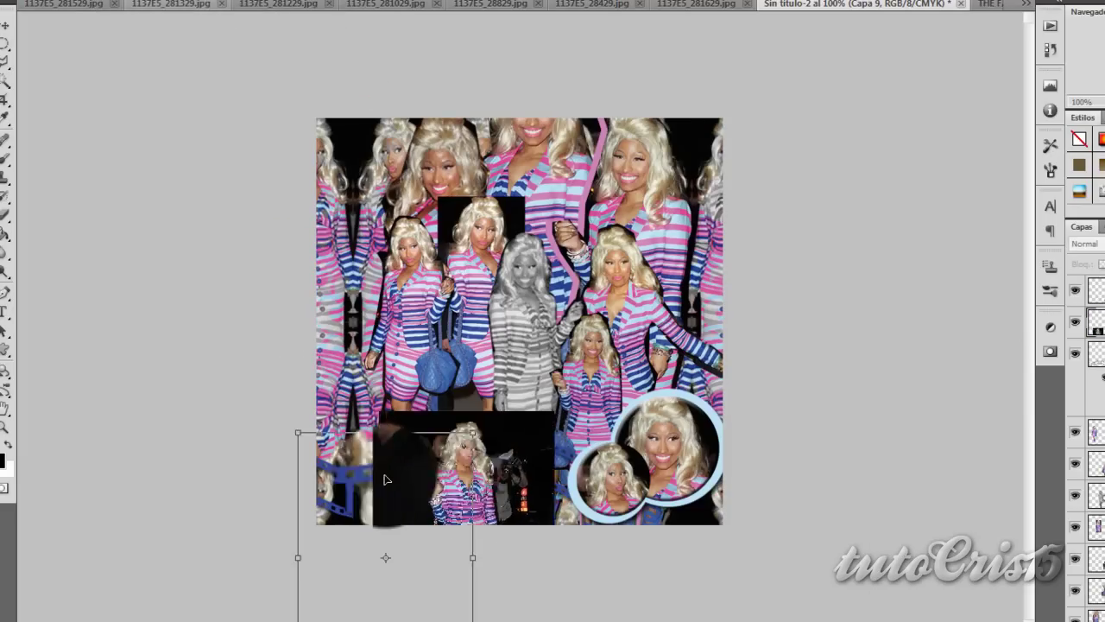
pyautogui.moveTo(481, 429); pyautogui.dragTo(352, 460)
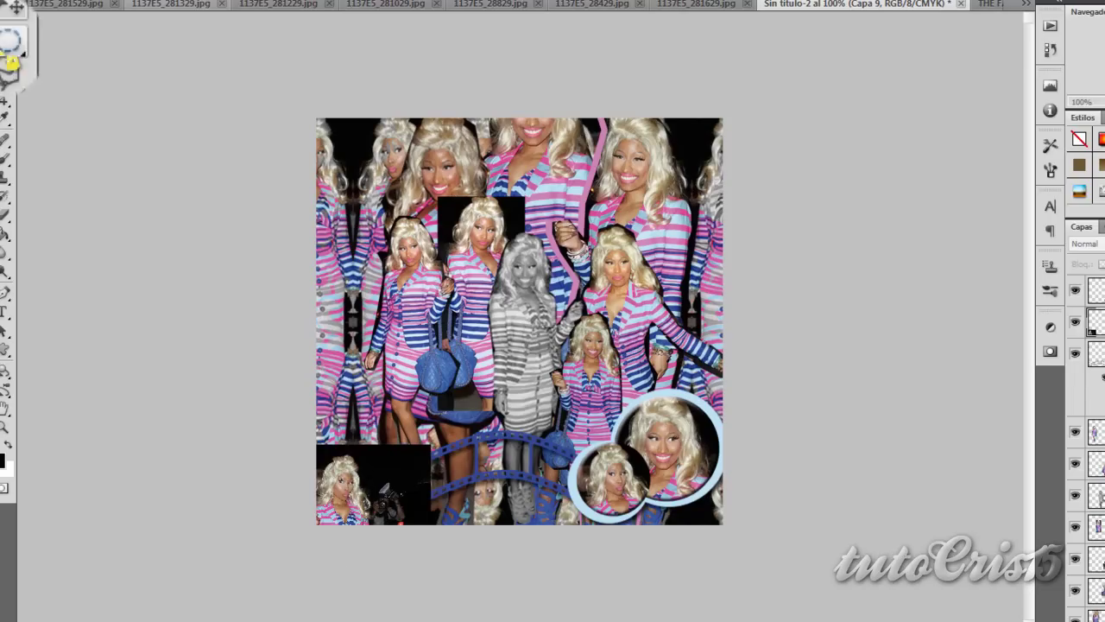
pyautogui.press('8')
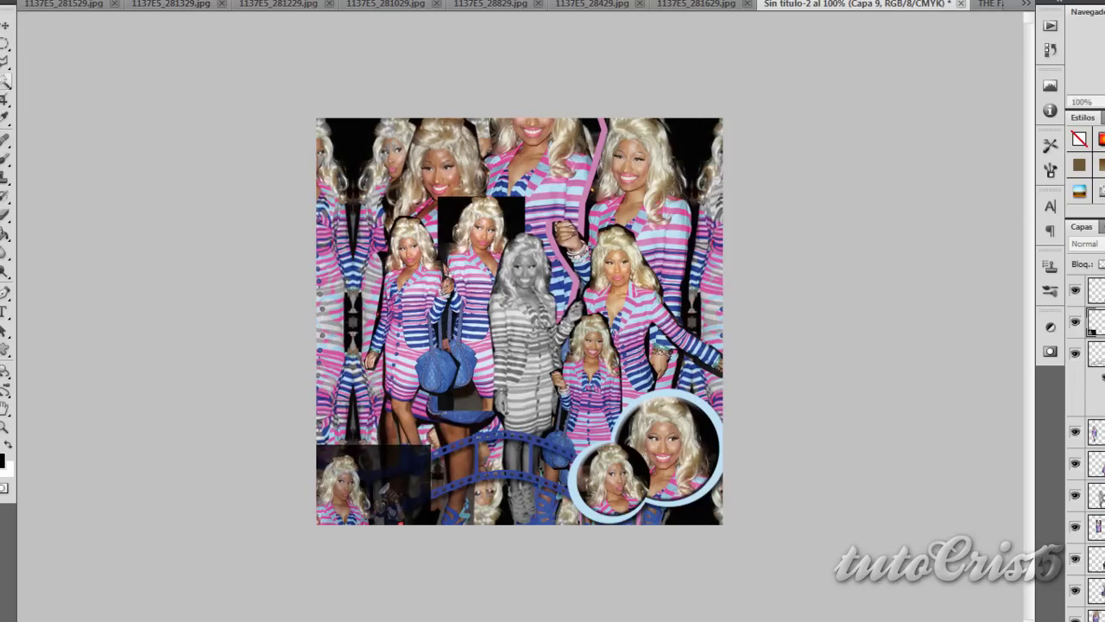
pyautogui.press('5')
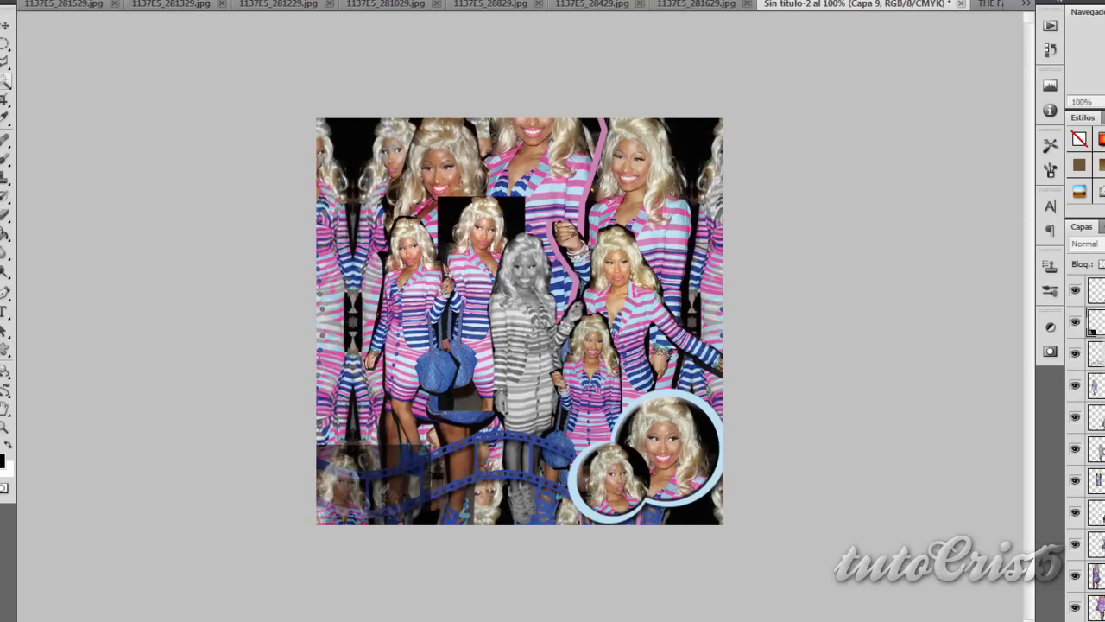
# Align the face in the first film frame, copy it to its own layer, and restack it
pyautogui.moveTo(592, 455)
pyautogui.mouseDown()
pyautogui.moveTo(372, 444)
pyautogui.moveTo(341, 483)
pyautogui.mouseUp()
pyautogui.hotkey('ctrl', 'e')
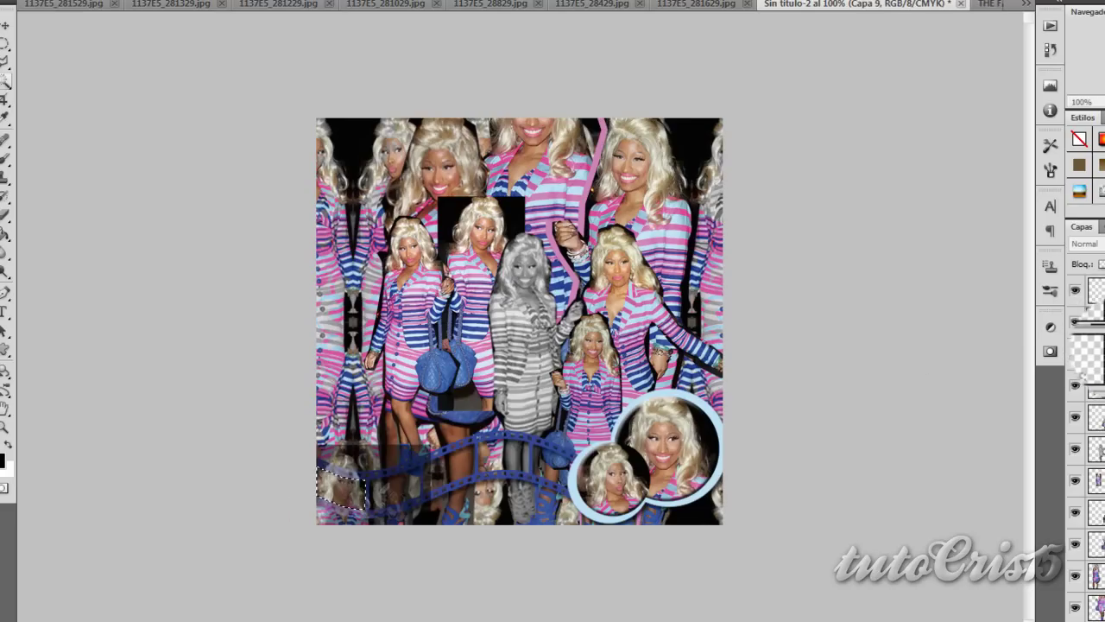
pyautogui.hotkey('ctrl', 'j')
pyautogui.moveTo(1095, 384); pyautogui.dragTo(1097, 324)
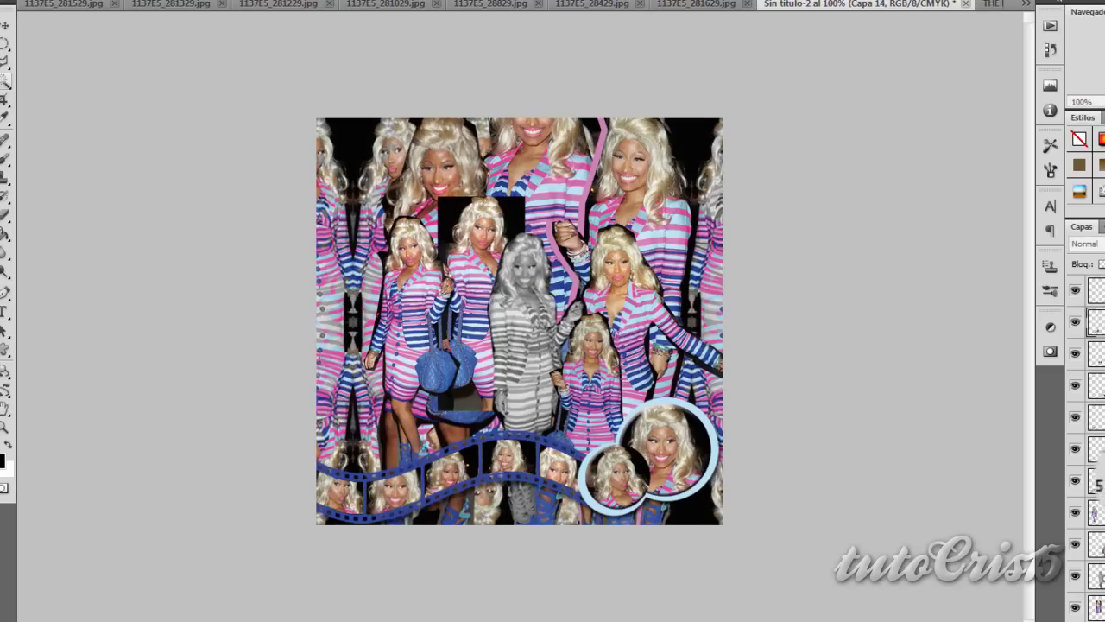
pyautogui.click(1090, 321)
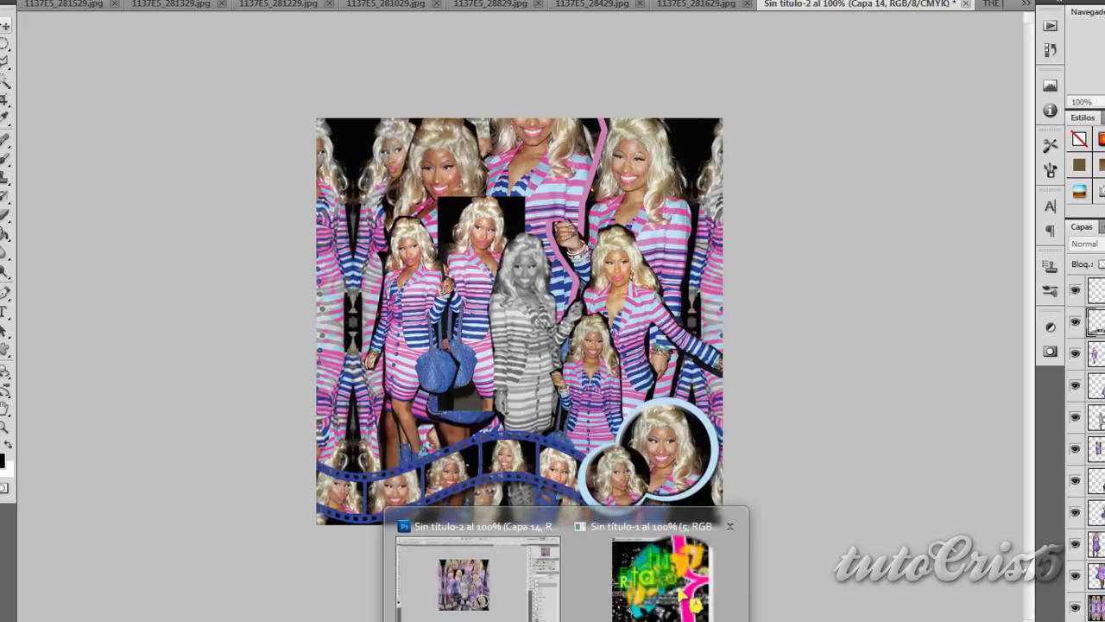
# Drag the yellow block shapes layer from Sin título-1 into the collage centre
pyautogui.moveTo(565, 614)
pyautogui.click(675, 580)
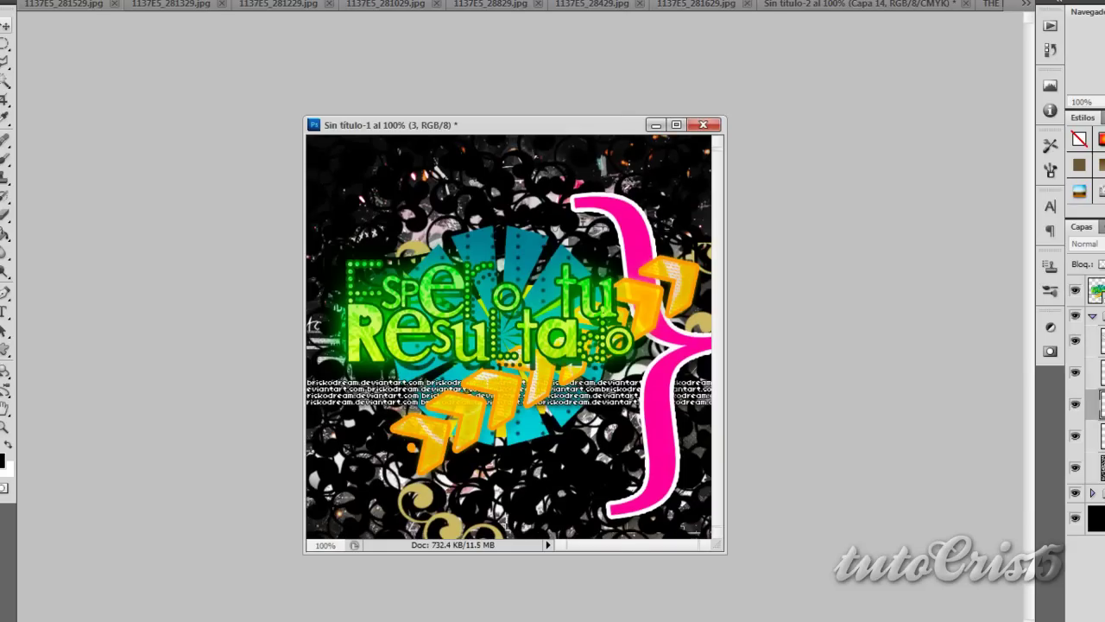
pyautogui.moveTo(656, 466); pyautogui.dragTo(851, 382)
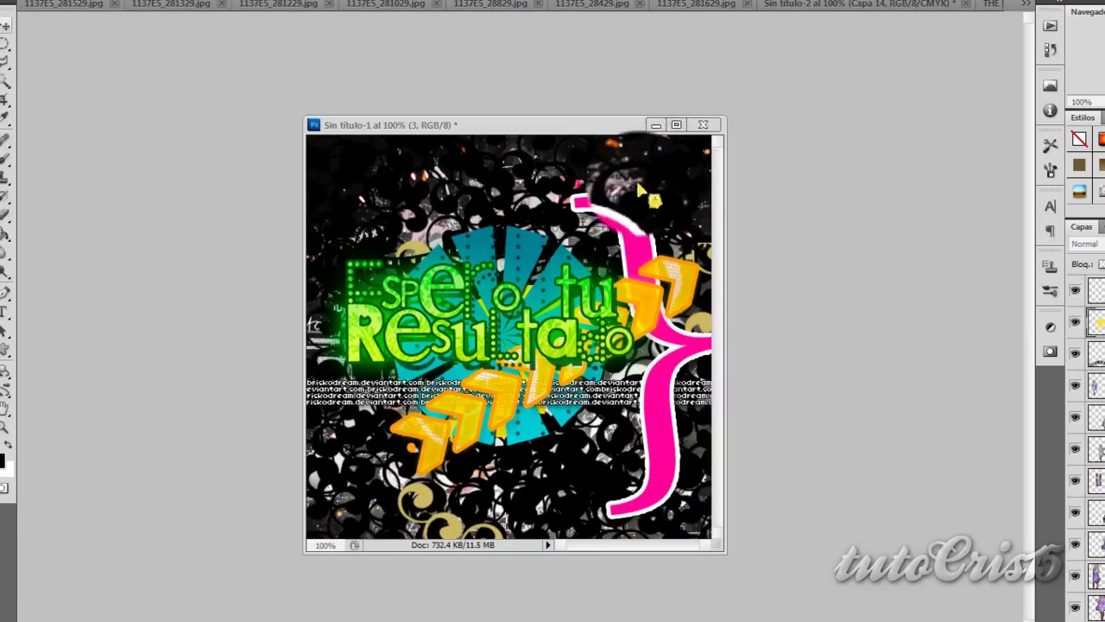
pyautogui.click(650, 116)
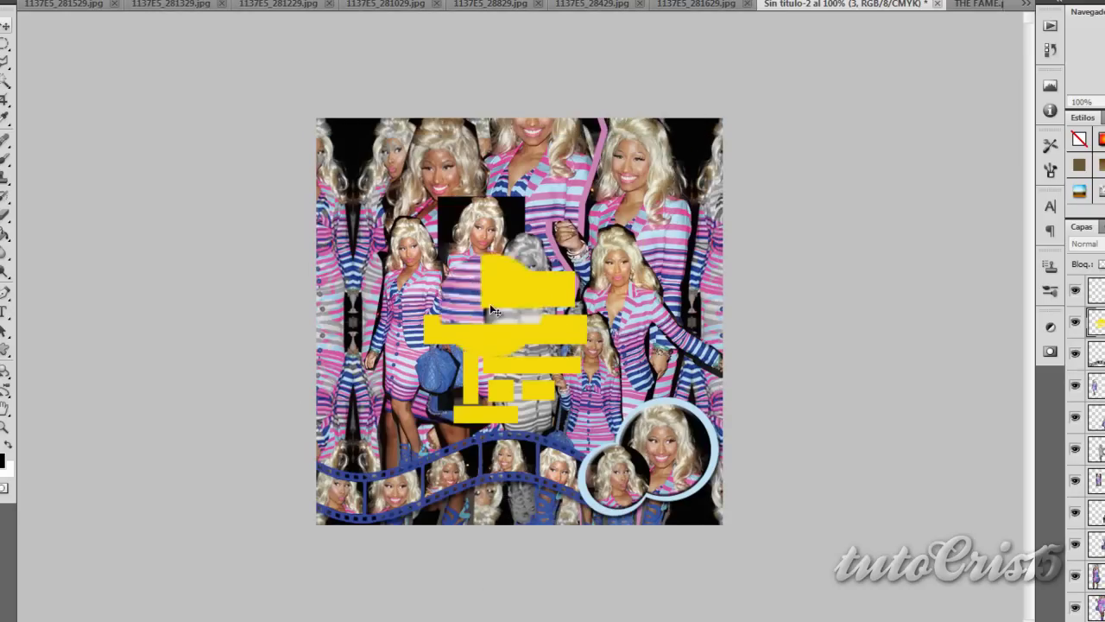
pyautogui.hotkey('ctrl', 'Tab')
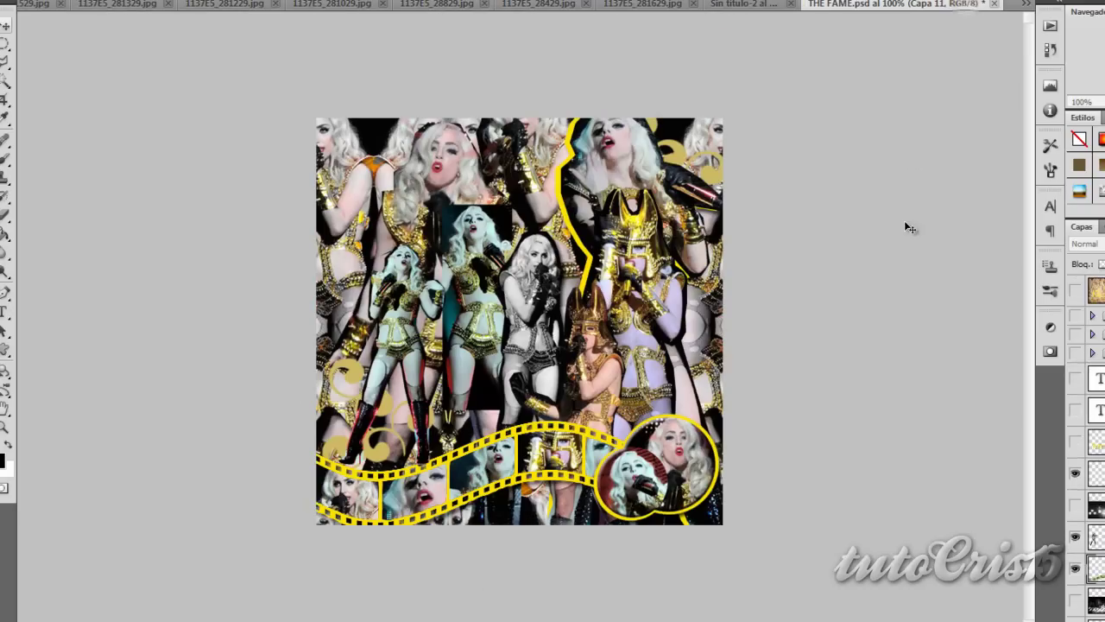
pyautogui.click(1089, 412)
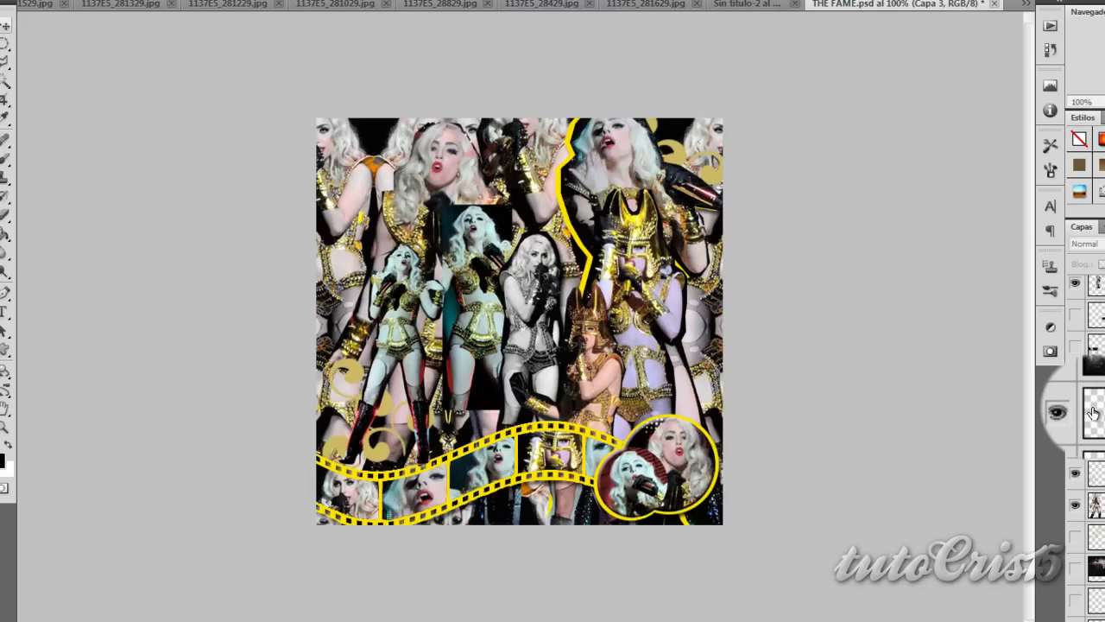
pyautogui.moveTo(1093, 412); pyautogui.dragTo(1091, 391)
pyautogui.click(753, 5)
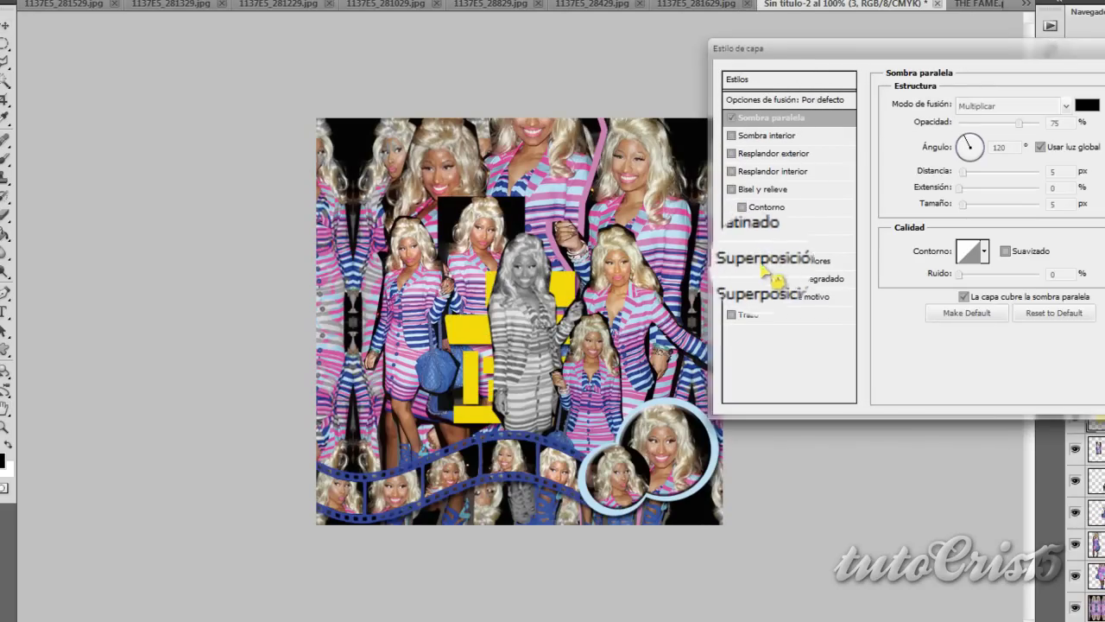
# Recolour the blocks with a pink Color Overlay sampled from the collage, slightly deepened
pyautogui.click(765, 261)
pyautogui.click(1087, 105)
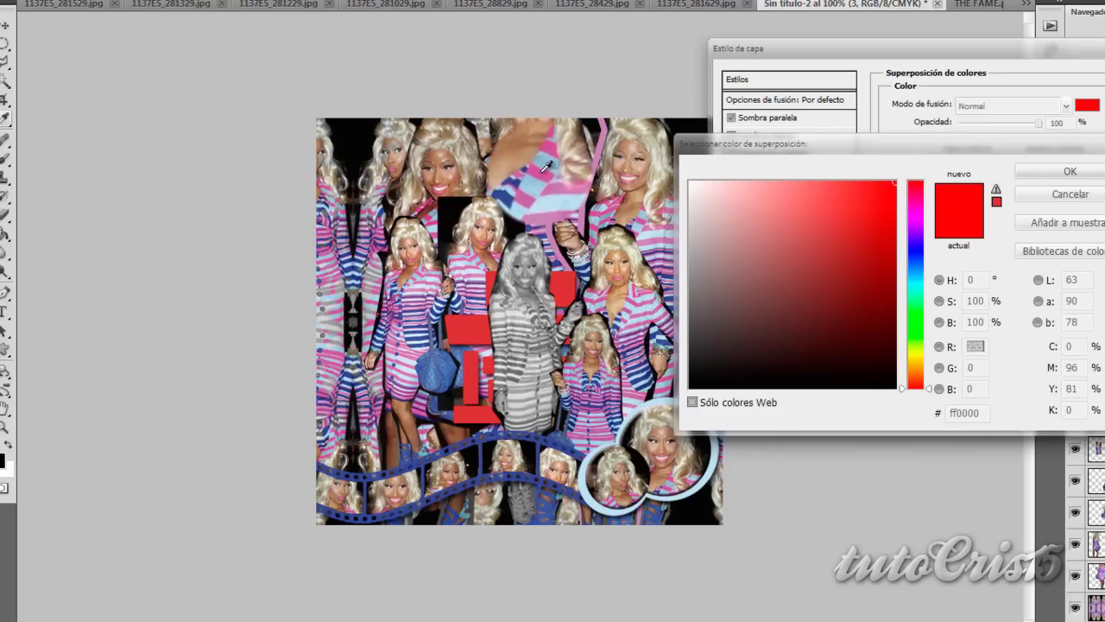
pyautogui.click(541, 172)
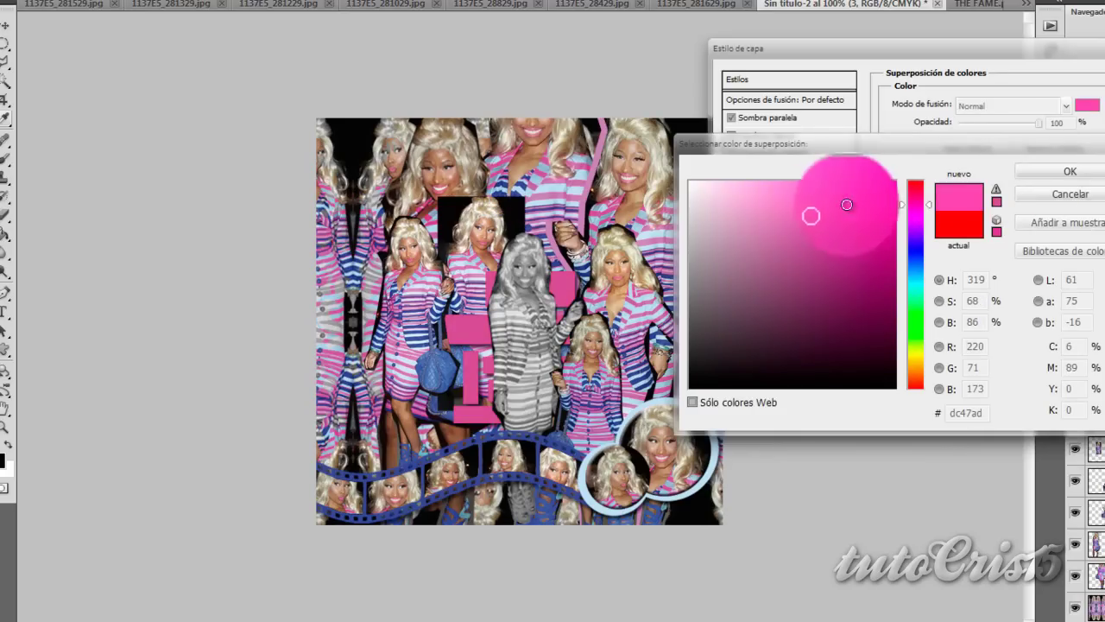
pyautogui.click(852, 211)
pyautogui.click(1098, 172)
pyautogui.press('Return')
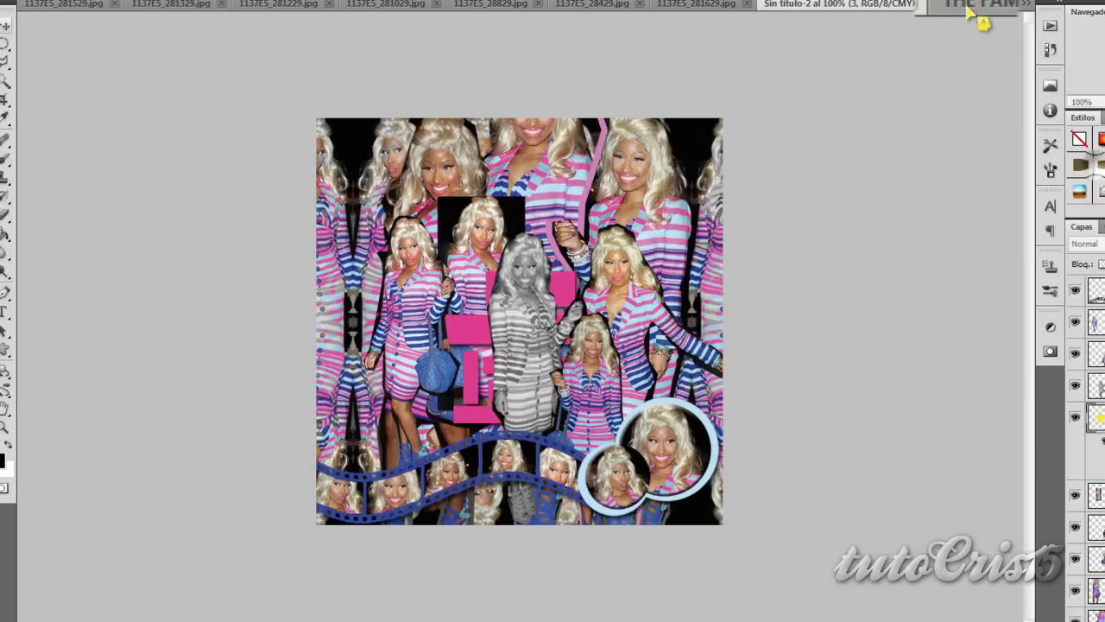
pyautogui.click(975, 4)
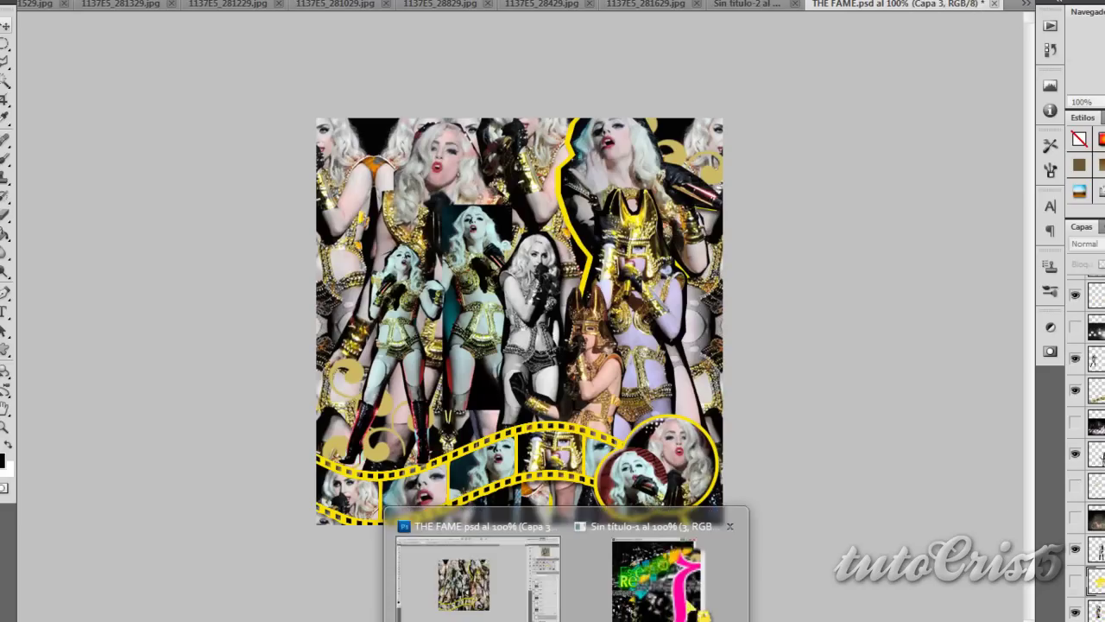
# Carry the gold swirl layer onto Sin título-2 and drop it along the collage's left edge
pyautogui.moveTo(562, 617)
pyautogui.click(682, 592)
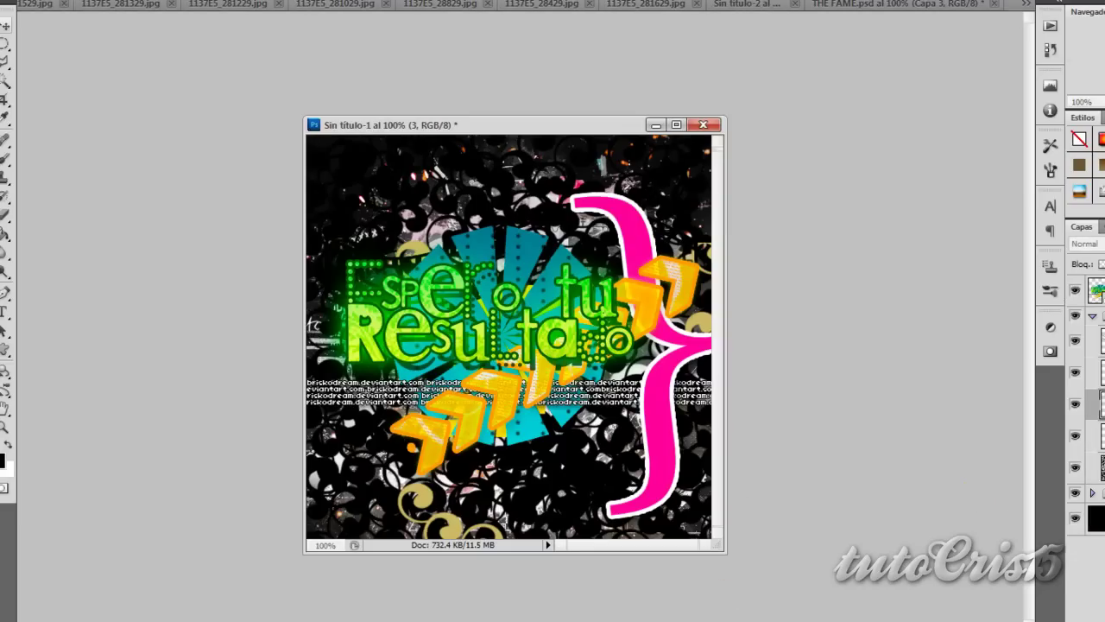
pyautogui.click(552, 604)
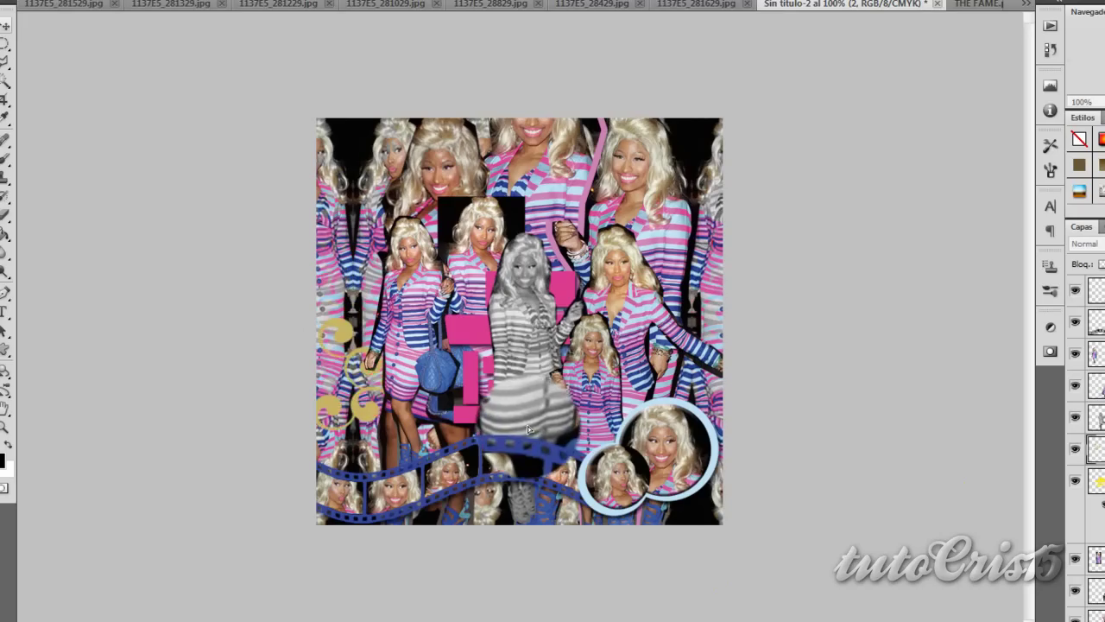
pyautogui.moveTo(401, 343); pyautogui.dragTo(972, 4)
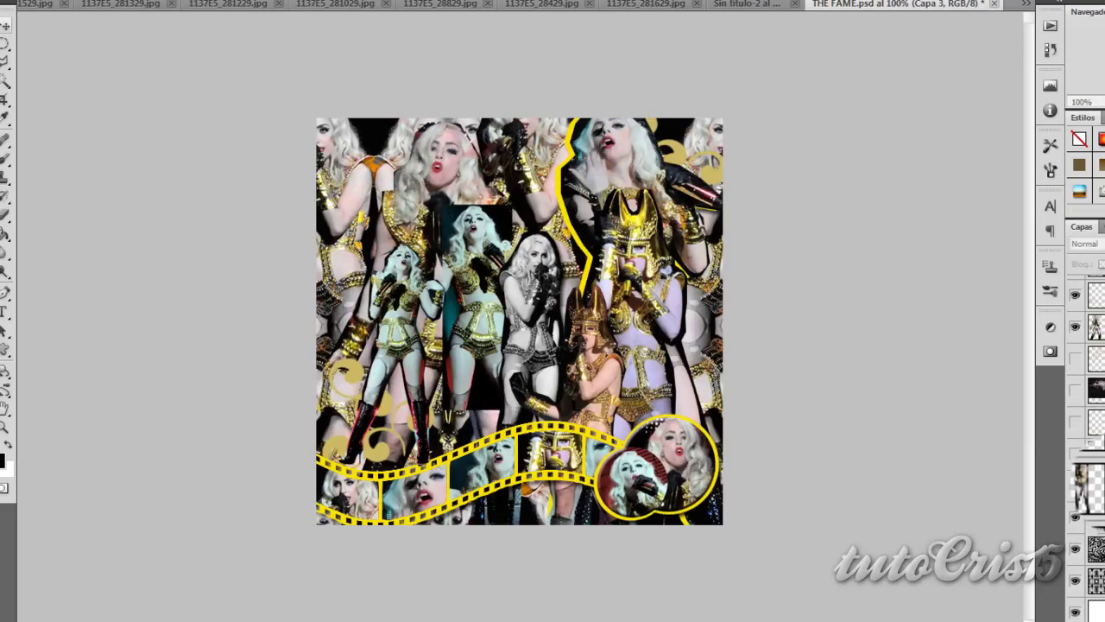
pyautogui.moveTo(1082, 358); pyautogui.dragTo(1083, 393)
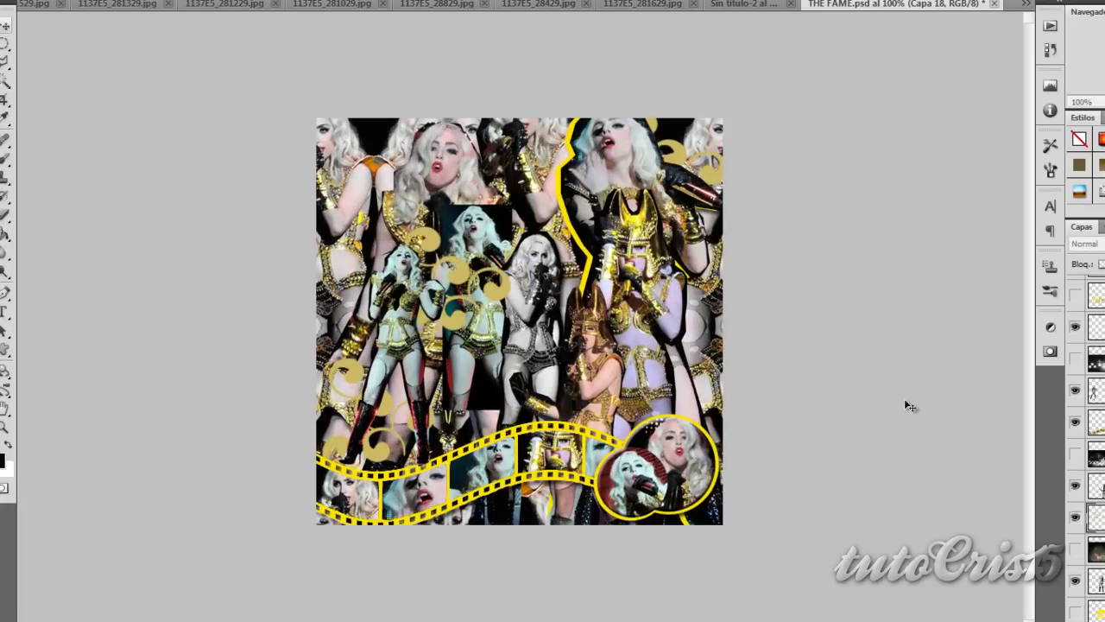
pyautogui.hotkey('ctrl', 'shift', 'Tab')
pyautogui.moveTo(361, 259); pyautogui.dragTo(336, 277)
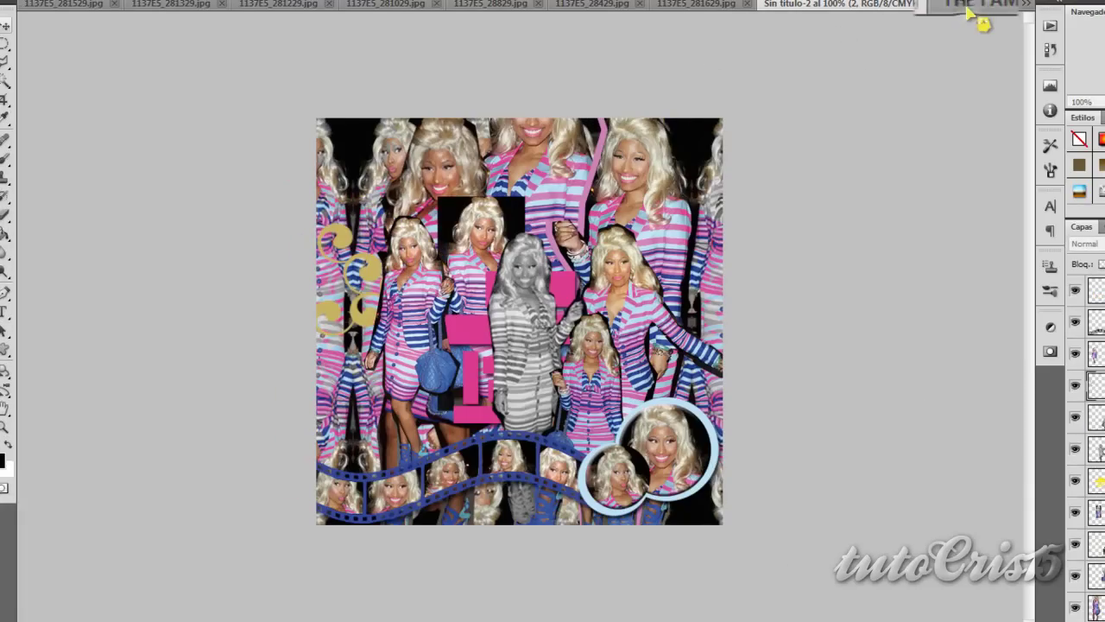
# Centre the gold swirls in the collage and tint them blue with a Color Overlay
pyautogui.moveTo(969, 6)
pyautogui.mouseDown()
pyautogui.moveTo(500, 285)
pyautogui.moveTo(473, 289)
pyautogui.mouseUp()
pyautogui.doubleClick(1095, 333)
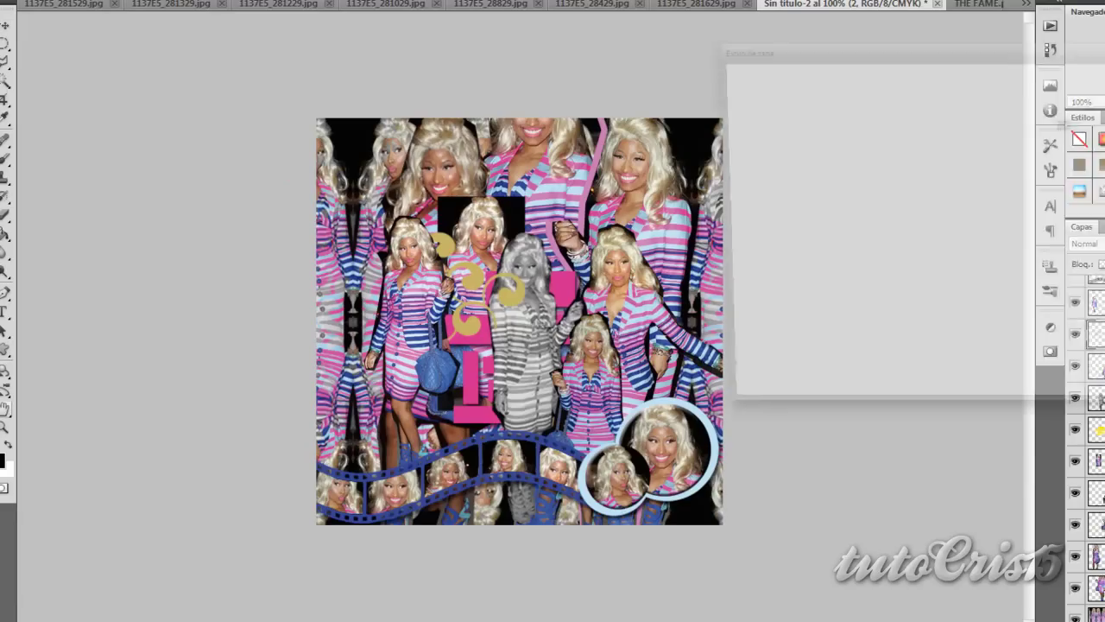
pyautogui.click(772, 118)
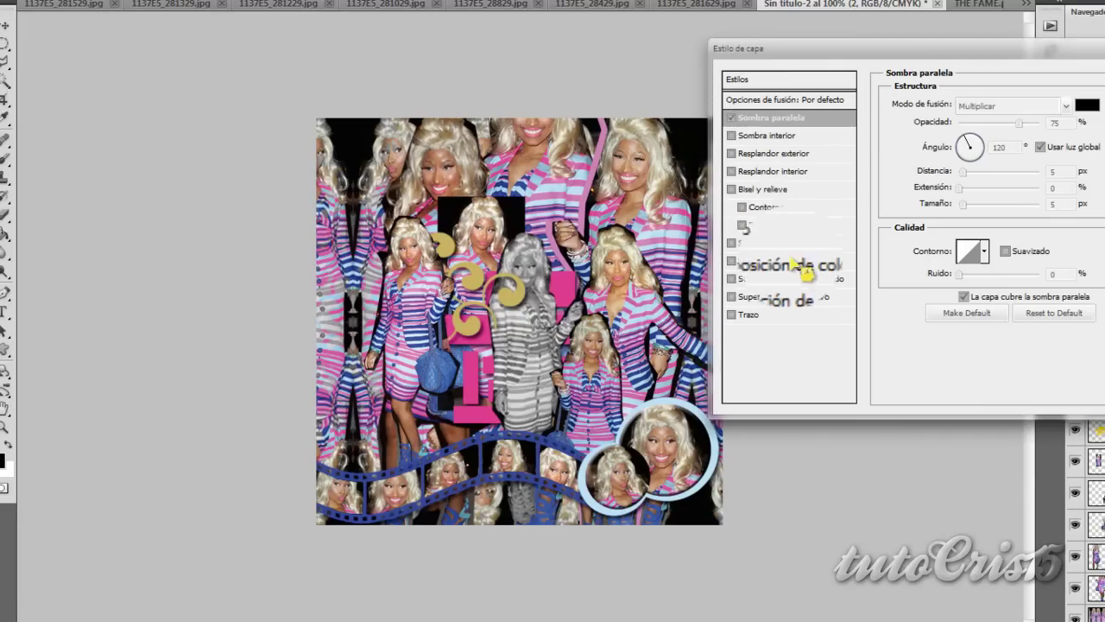
pyautogui.click(788, 261)
pyautogui.click(1087, 105)
pyautogui.press('Return')
pyautogui.press('Return')
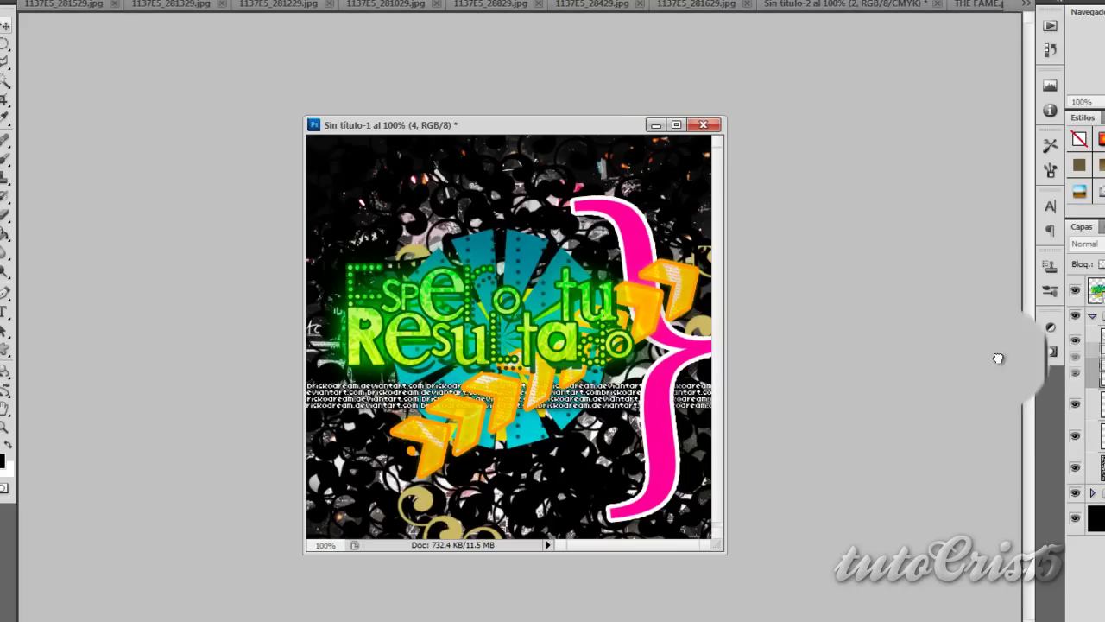
pyautogui.click(703, 124)
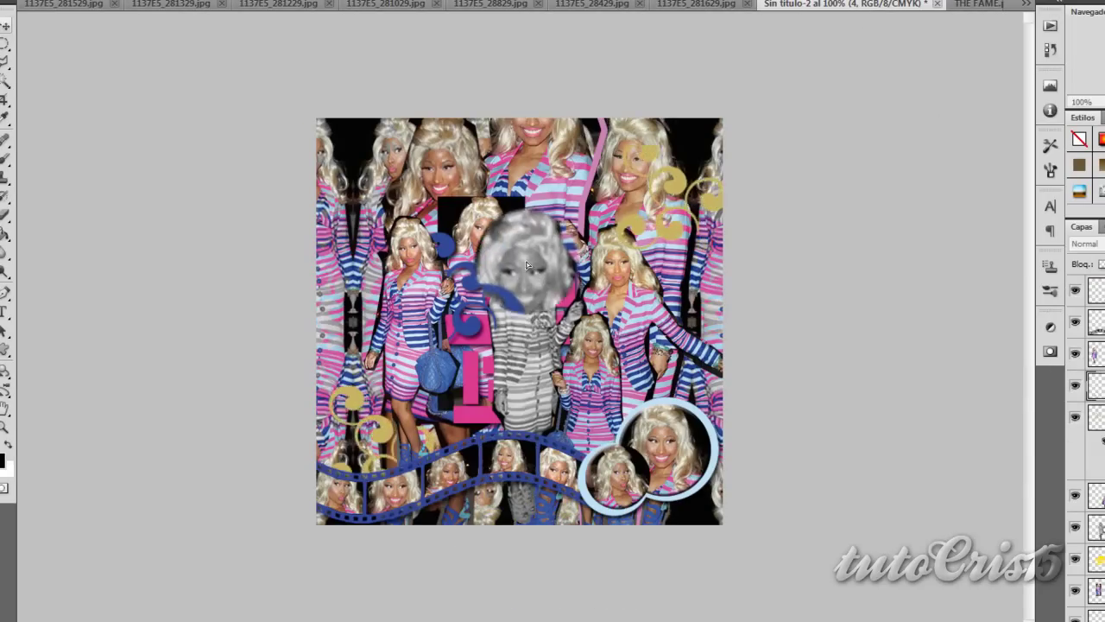
# Check the swirl layers in THE FAME reference, then return to the collage
pyautogui.click(980, 5)
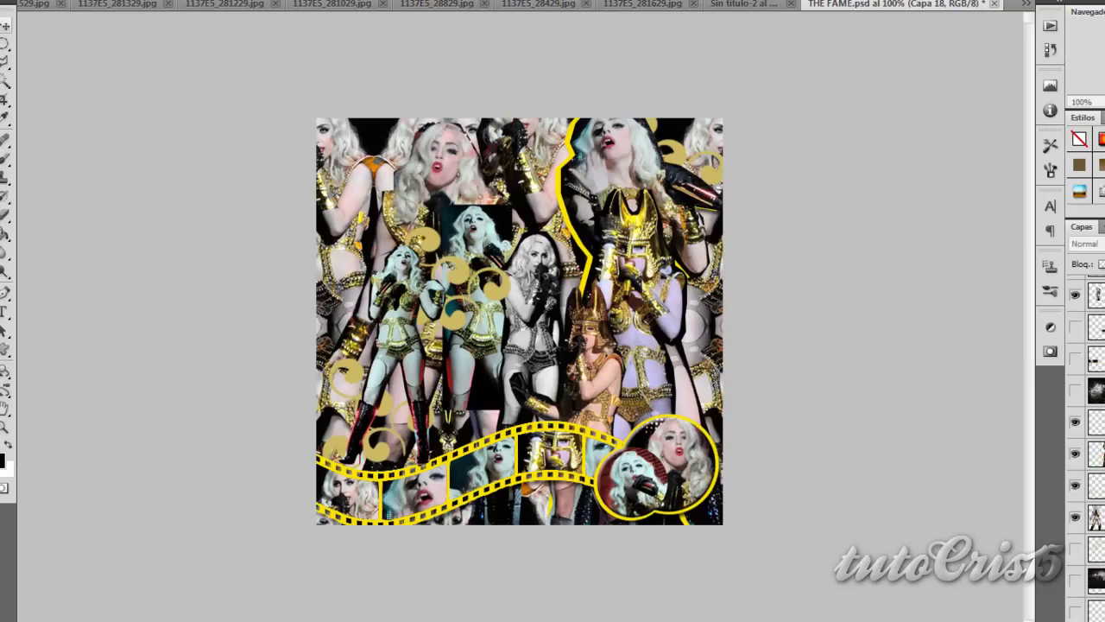
pyautogui.moveTo(1098, 488); pyautogui.dragTo(1102, 486)
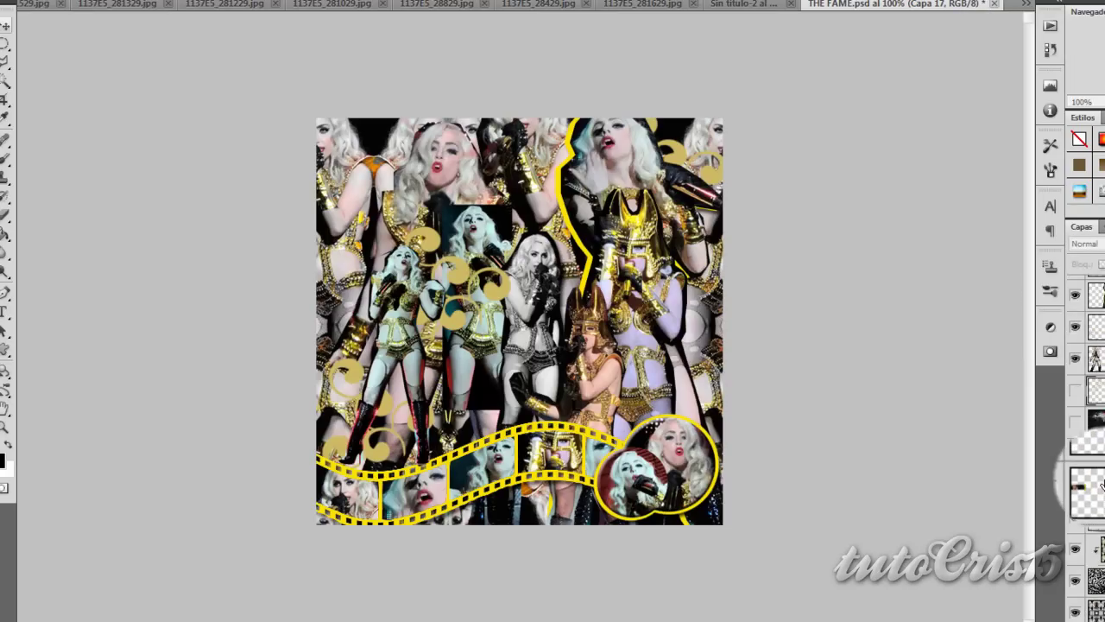
pyautogui.click(744, 4)
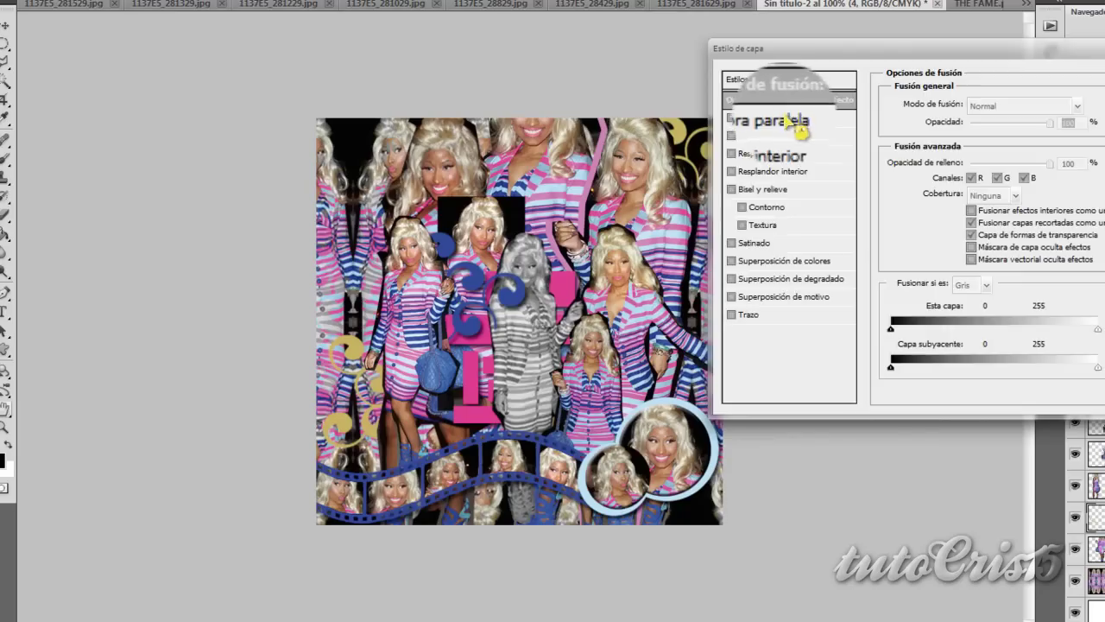
# Tint the new swirls light blue (c6e6fb) and float THE FAME window beside the collage
pyautogui.click(790, 260)
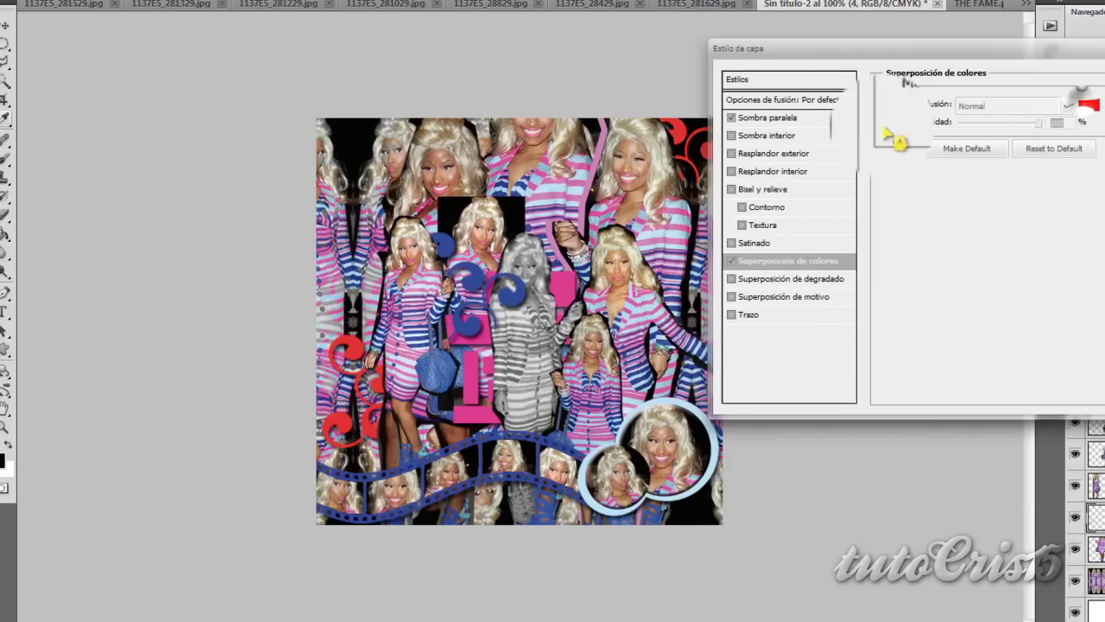
pyautogui.click(1086, 105)
pyautogui.click(557, 188)
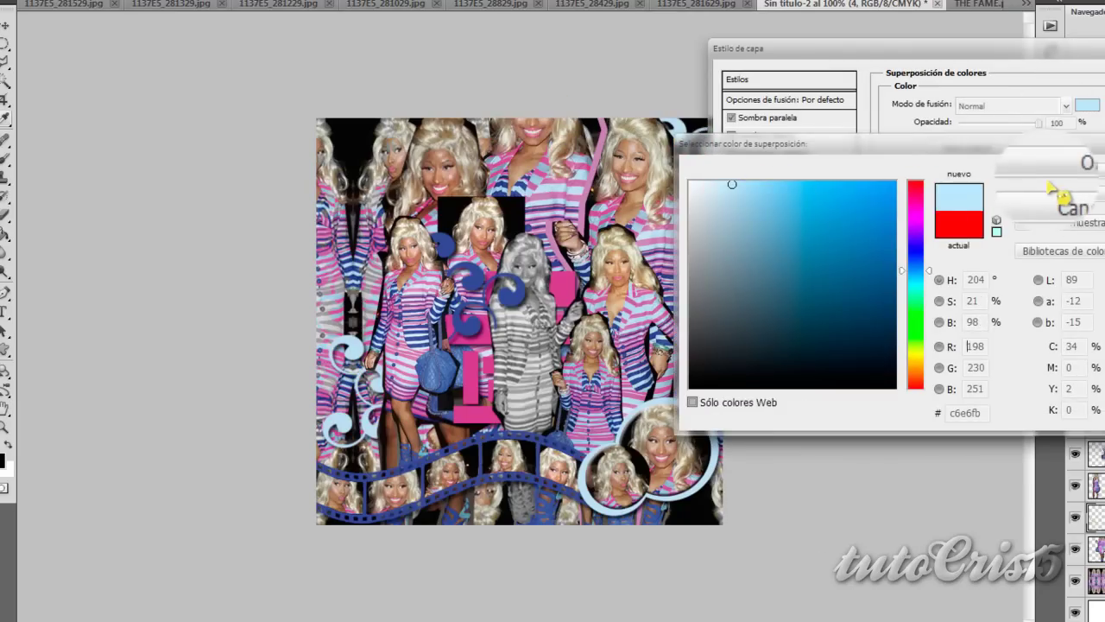
pyautogui.click(980, 7)
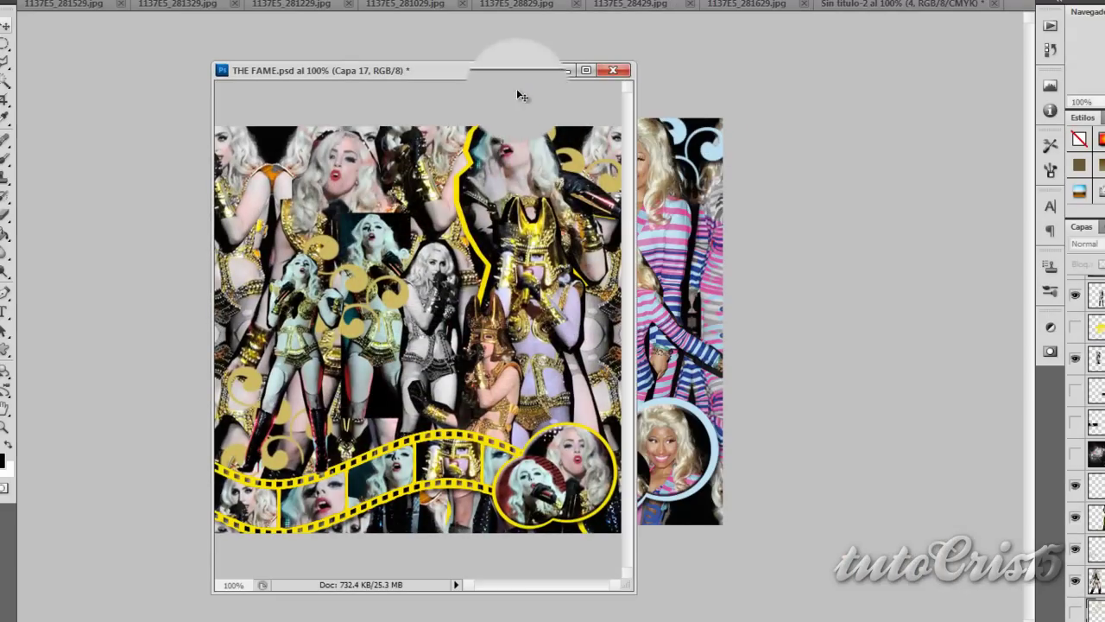
pyautogui.moveTo(905, 19)
pyautogui.mouseDown()
pyautogui.moveTo(526, 86)
pyautogui.moveTo(365, 93)
pyautogui.mouseUp()
pyautogui.click(1089, 452)
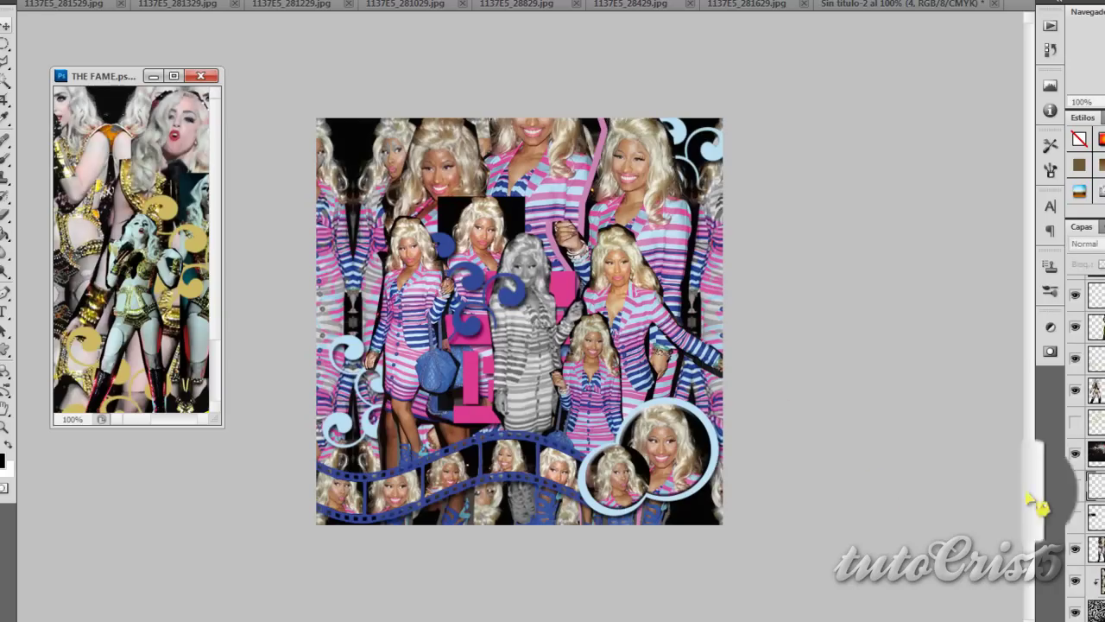
# Dock THE FAME window and drag a wide strip from 1137E5_281529.jpg into the collage
pyautogui.moveTo(95, 76); pyautogui.dragTo(62, 13)
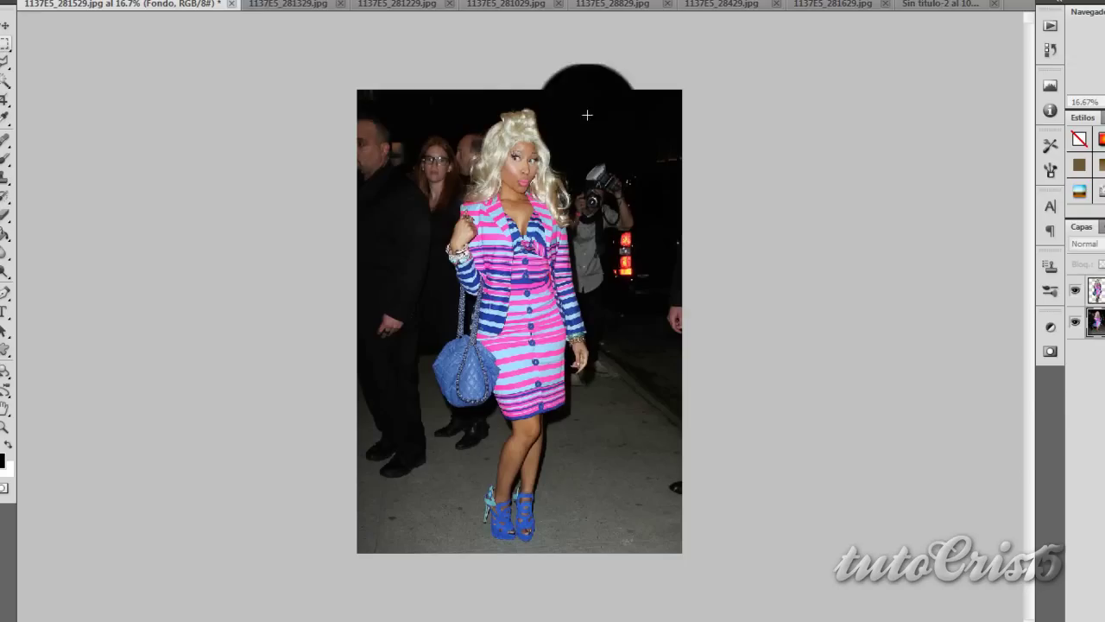
pyautogui.click(298, 6)
pyautogui.moveTo(418, 7); pyautogui.dragTo(537, 13)
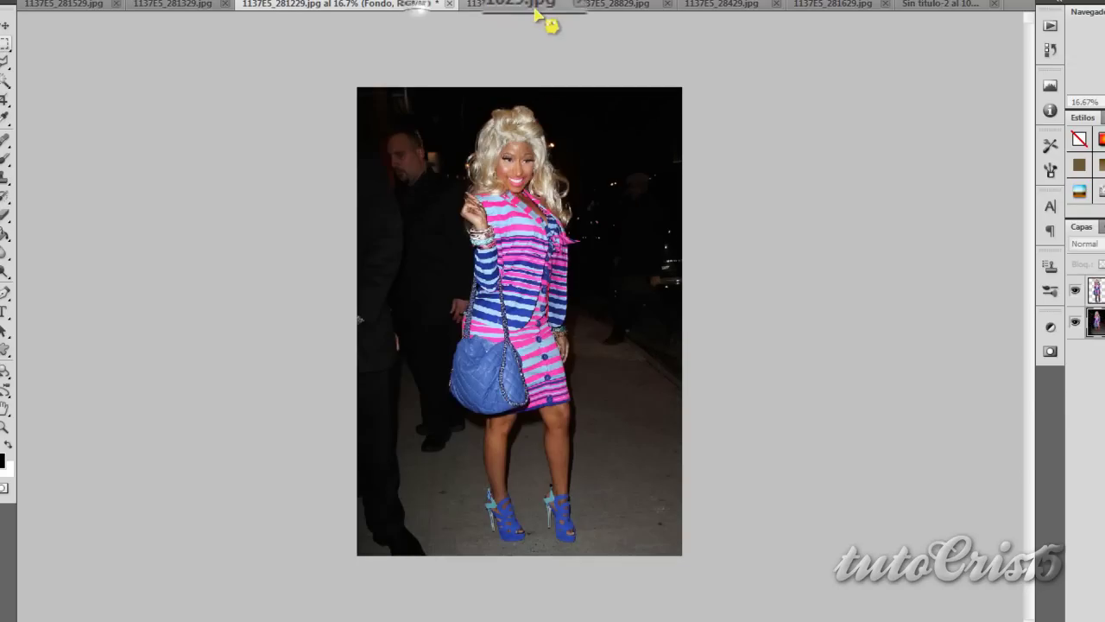
pyautogui.moveTo(33, 7); pyautogui.dragTo(35, 9)
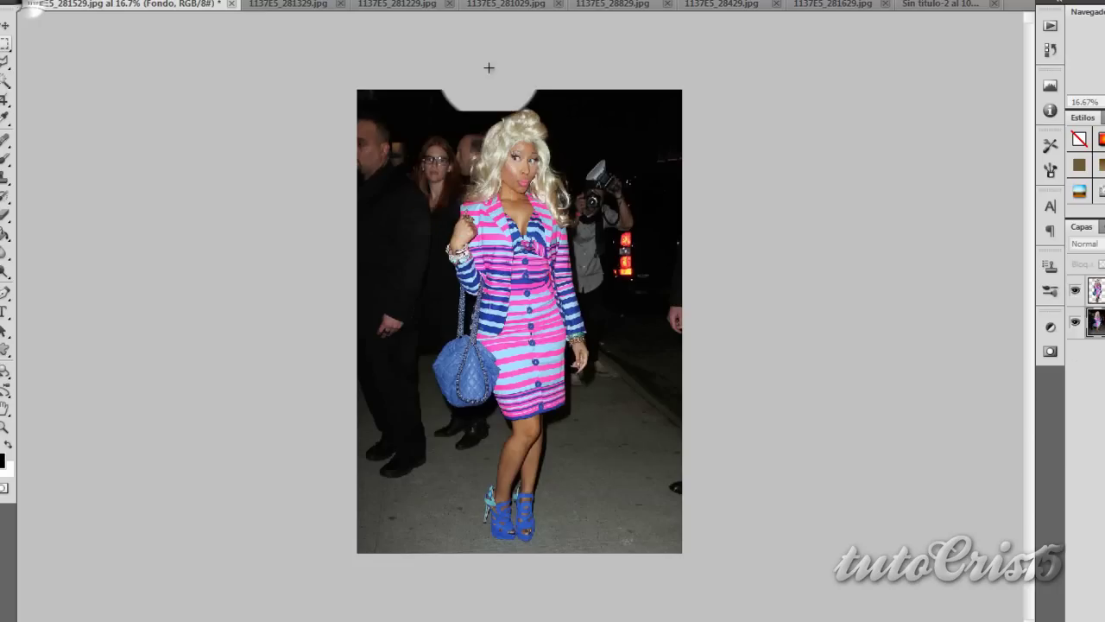
pyautogui.moveTo(373, 138); pyautogui.dragTo(663, 195)
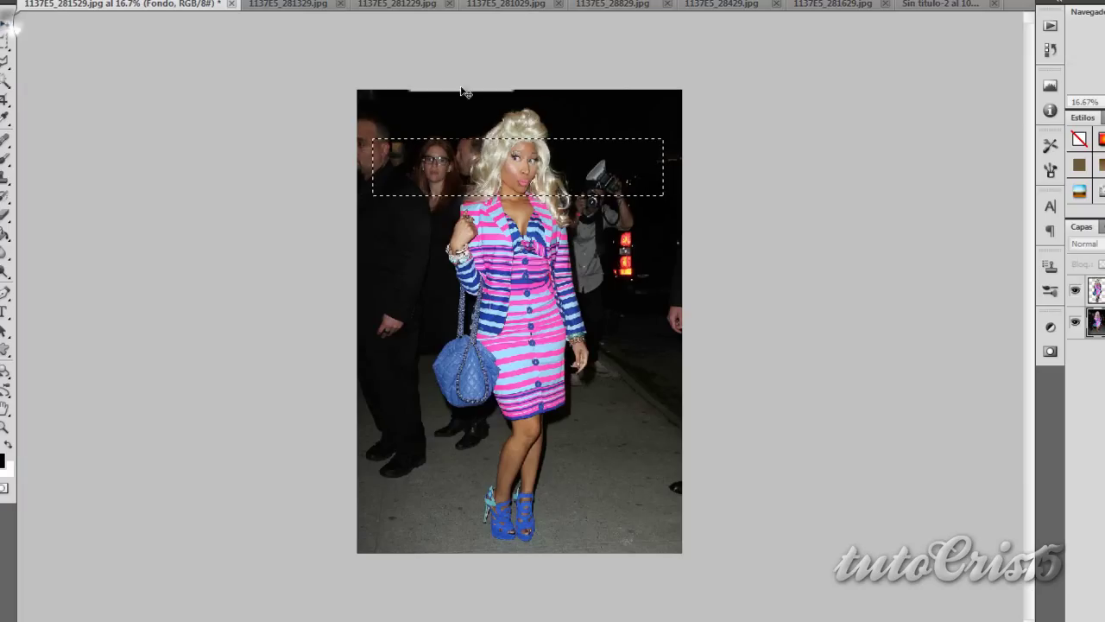
pyautogui.moveTo(464, 92)
pyautogui.mouseDown()
pyautogui.moveTo(389, 191)
pyautogui.moveTo(568, 129)
pyautogui.mouseUp()
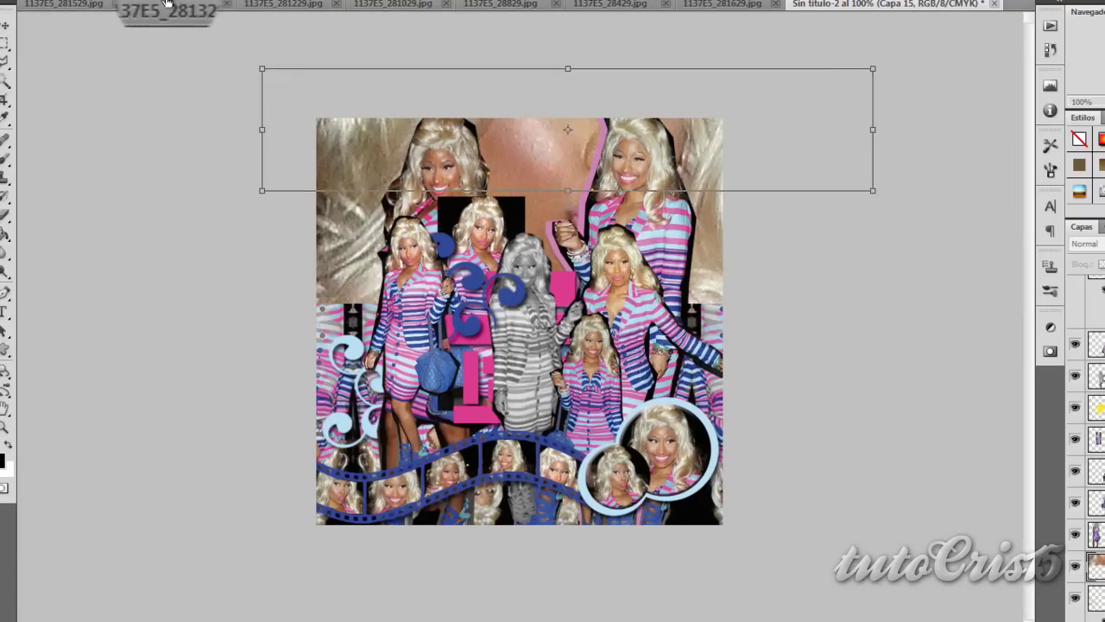
# Place the photo strip across the collage top and duplicate it, cancelling a red overlay
pyautogui.moveTo(250, 24); pyautogui.dragTo(531, 121)
pyautogui.hotkey('ctrl', 'j')
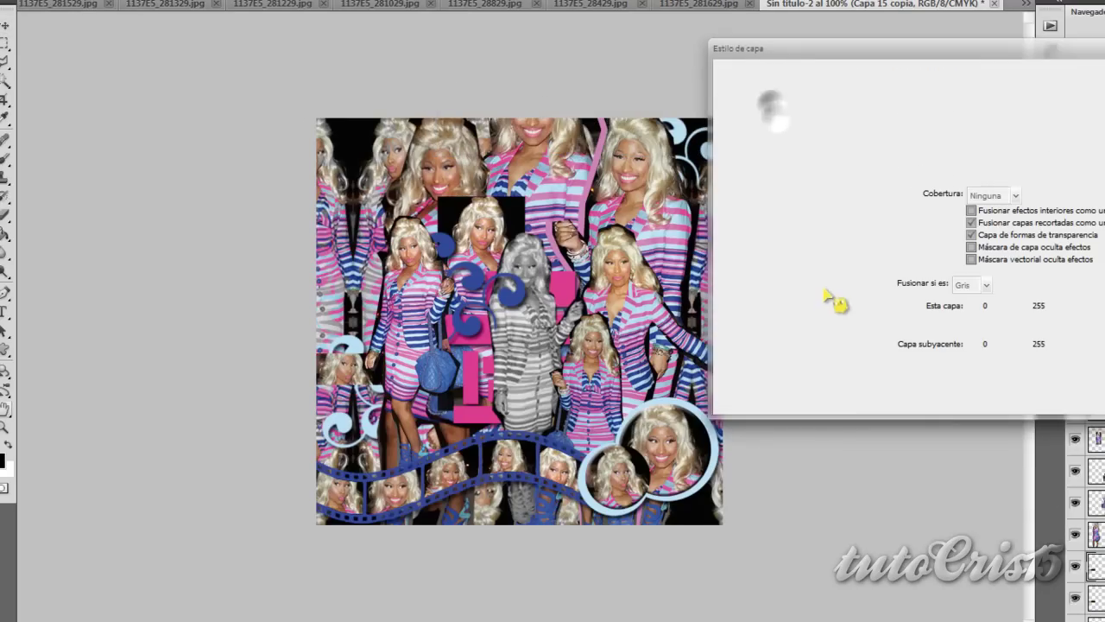
pyautogui.click(812, 260)
pyautogui.click(1086, 104)
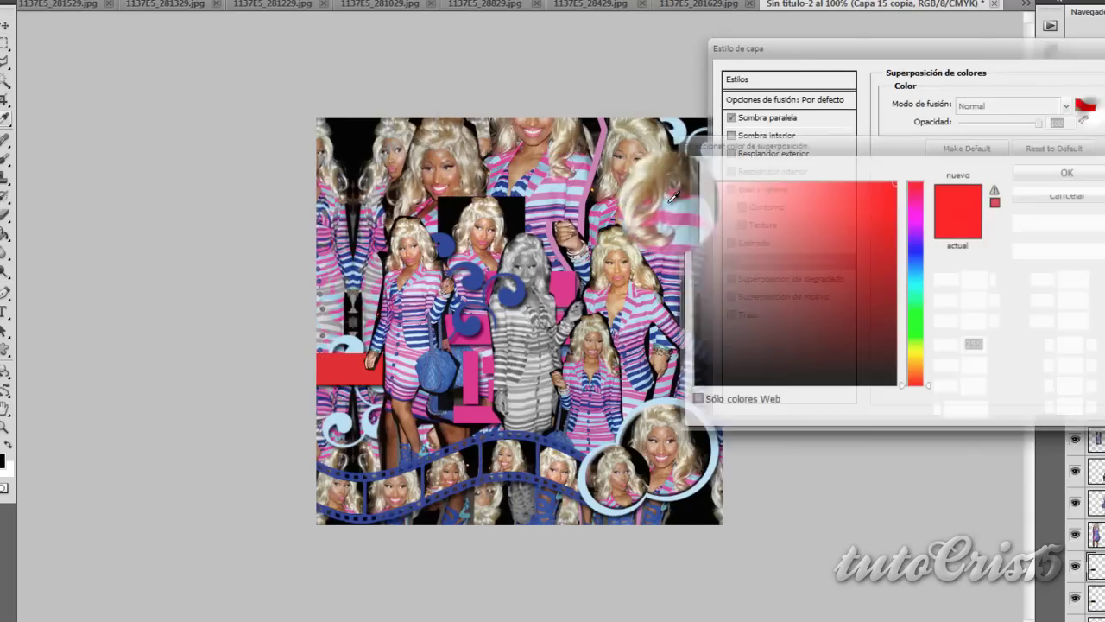
pyautogui.press('Escape')
pyautogui.press('Escape')
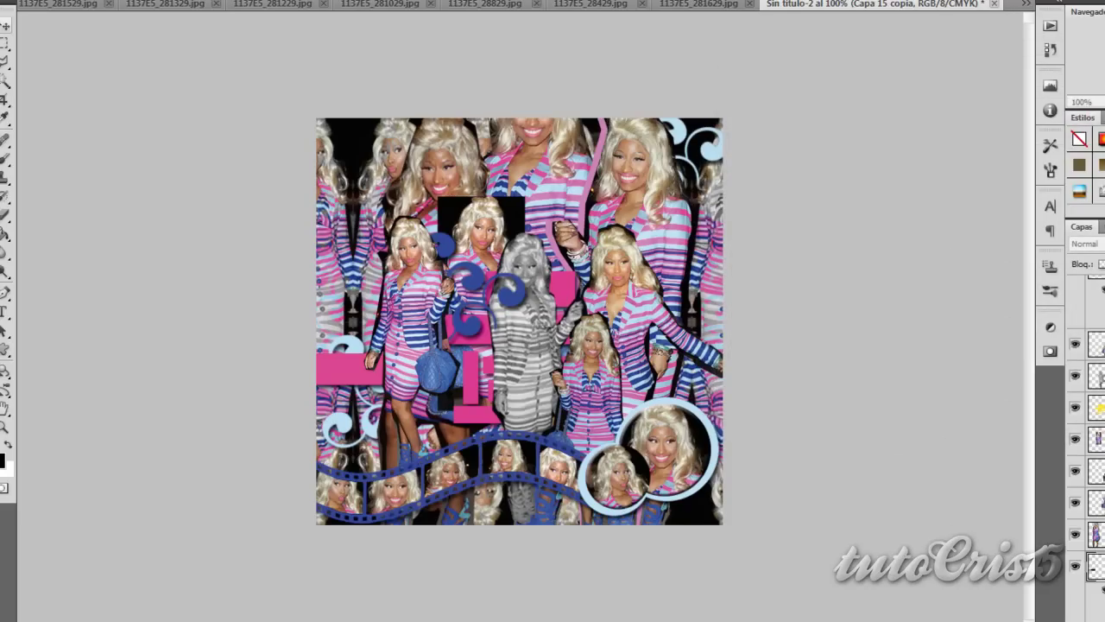
# Paste a face strip onto the collage's left edge
pyautogui.hotkey('ctrl', 'v')
pyautogui.moveTo(343, 367); pyautogui.dragTo(340, 362)
pyautogui.press('Return')
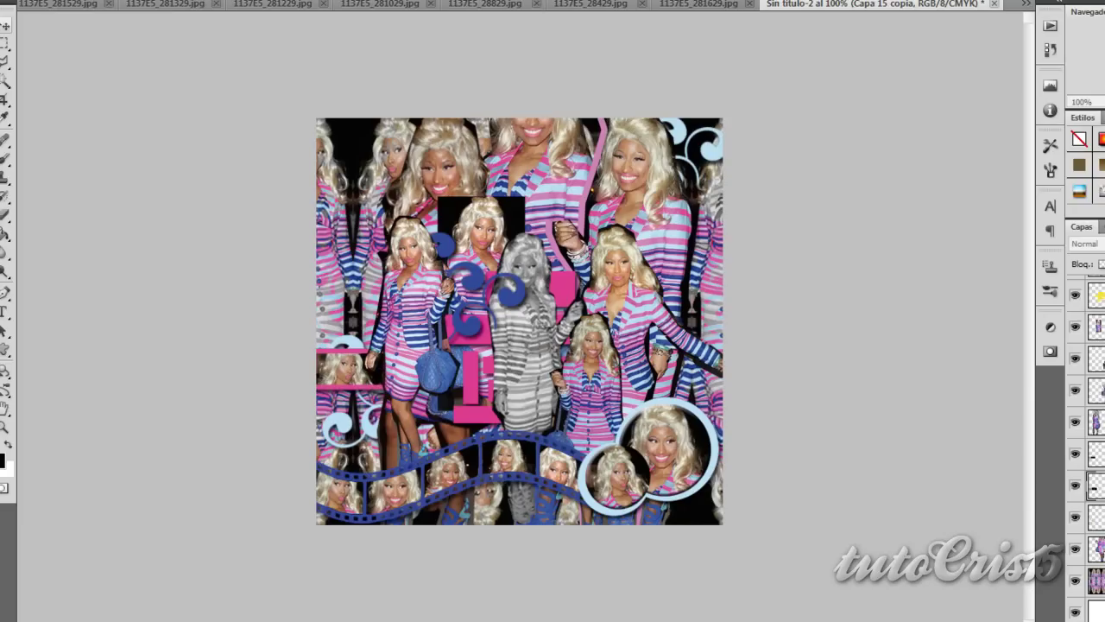
pyautogui.hotkey('ctrl', 'alt', 'a')
pyautogui.click(1094, 485)
# Move a face tile to the right edge and flip it vertically
pyautogui.moveTo(696, 475)
pyautogui.mouseDown()
pyautogui.moveTo(607, 331)
pyautogui.moveTo(760, 270)
pyautogui.mouseUp()
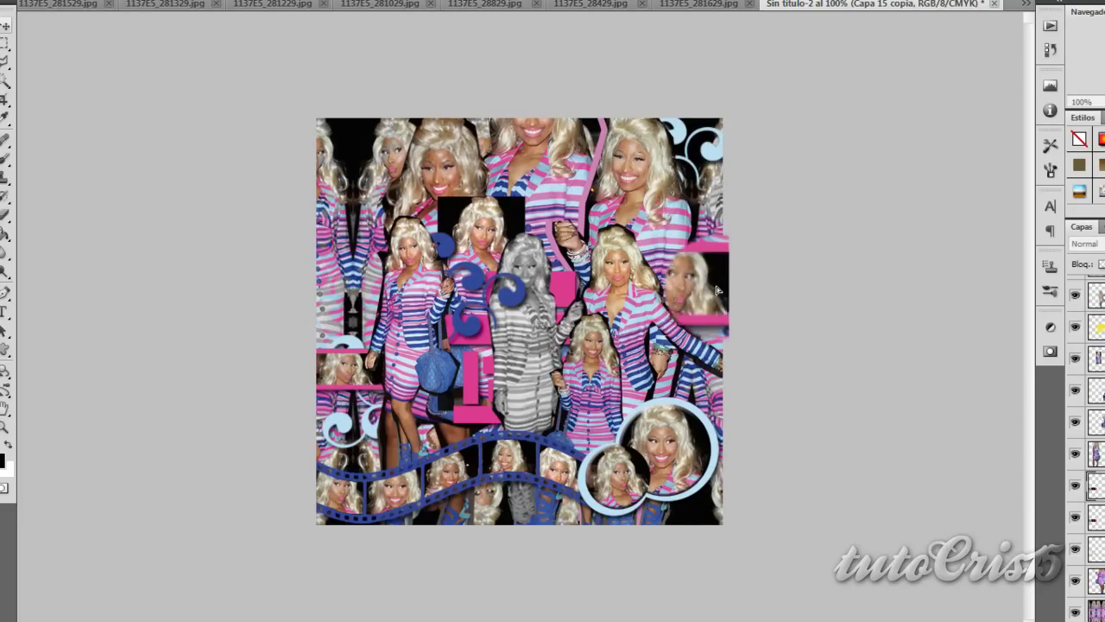
pyautogui.hotkey('ctrl', 't')
pyautogui.rightClick(715, 298)
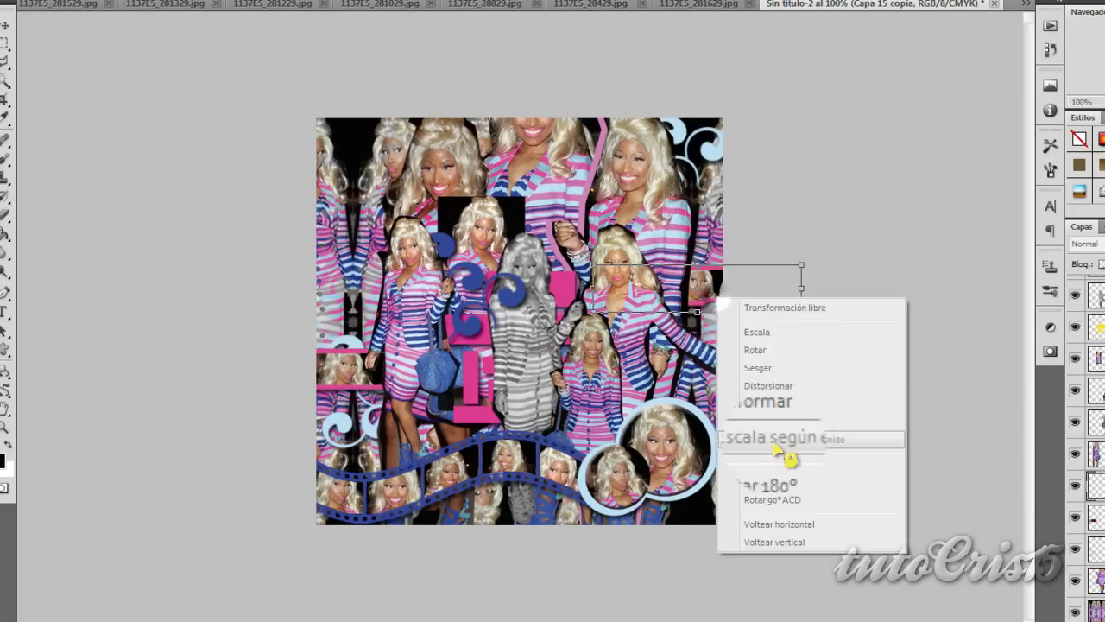
pyautogui.click(804, 550)
pyautogui.press('Return')
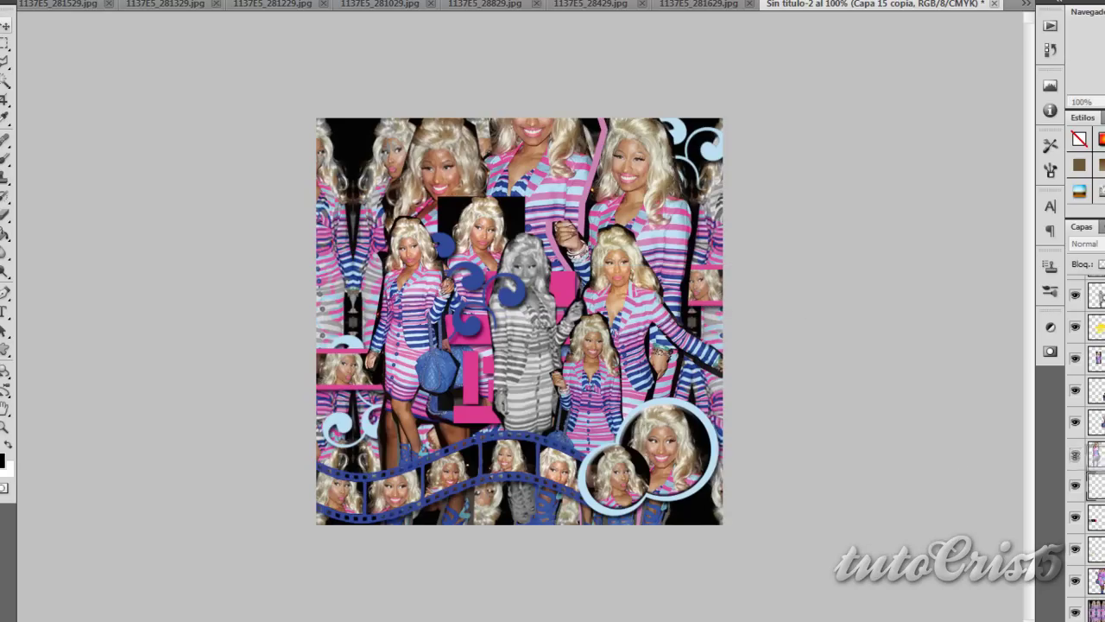
pyautogui.moveTo(864, 389); pyautogui.dragTo(332, 361)
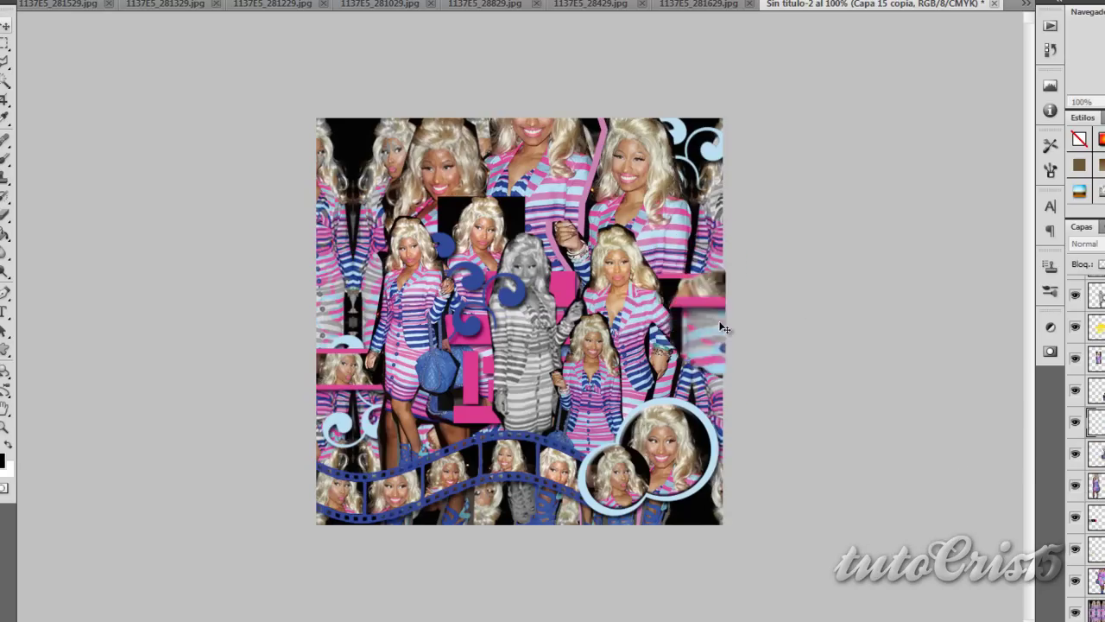
pyautogui.press('Delete')
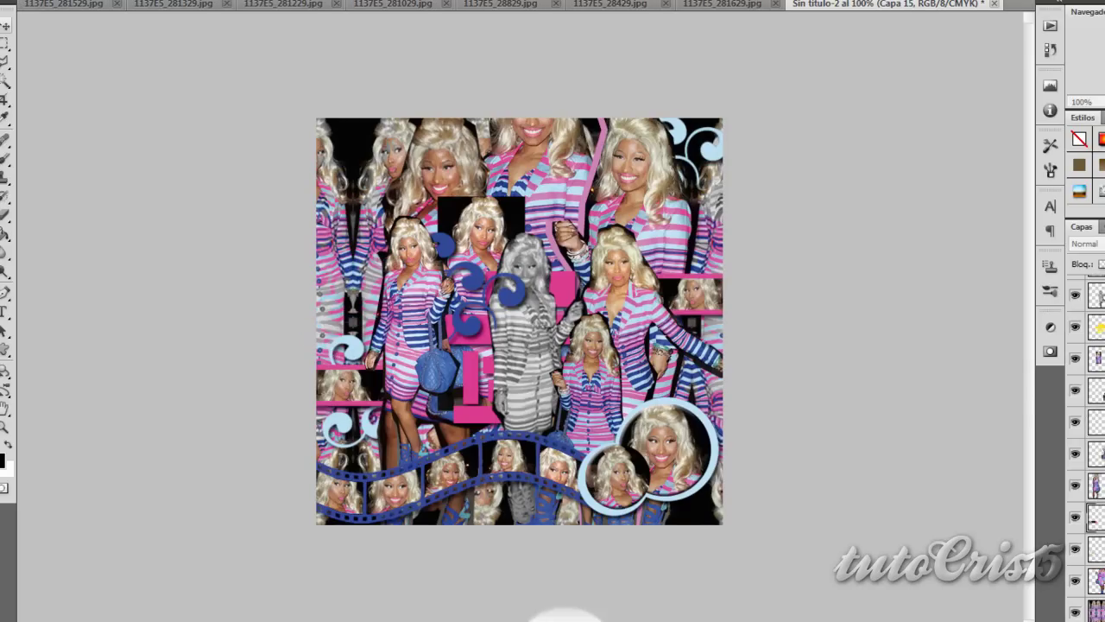
# Look over THE FAME reference and the 1137E5 photo tabs, then return to the collage
pyautogui.click(734, 583)
pyautogui.moveTo(155, 69)
pyautogui.mouseDown()
pyautogui.moveTo(148, 82)
pyautogui.moveTo(148, 54)
pyautogui.mouseUp()
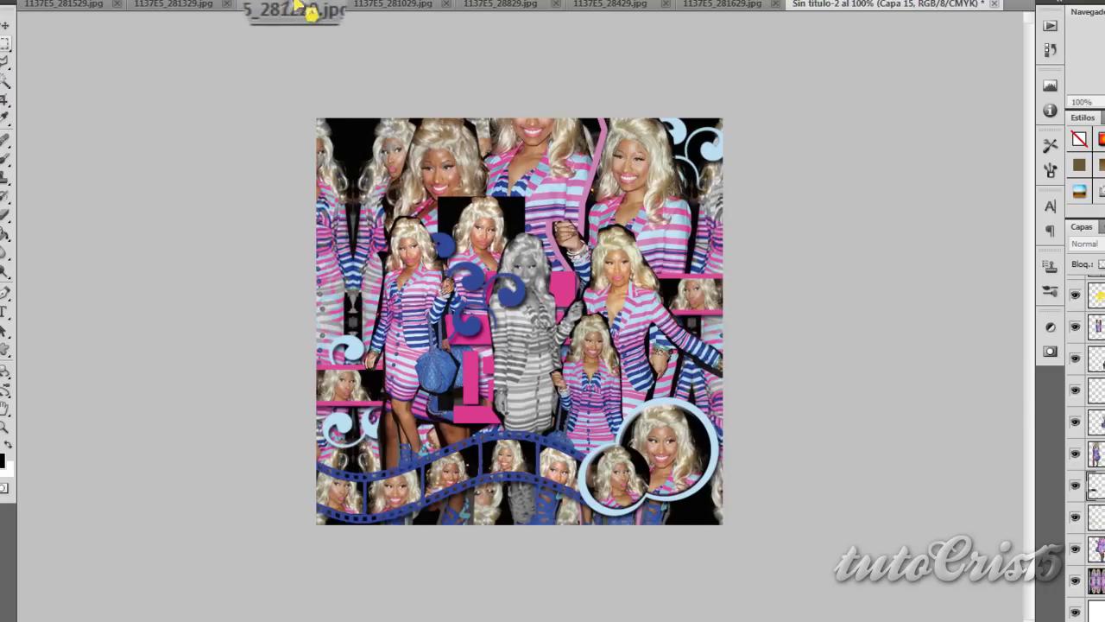
pyautogui.moveTo(308, 12); pyautogui.dragTo(316, 10)
pyautogui.moveTo(501, 19); pyautogui.dragTo(449, 7)
pyautogui.moveTo(645, 189); pyautogui.dragTo(941, 4)
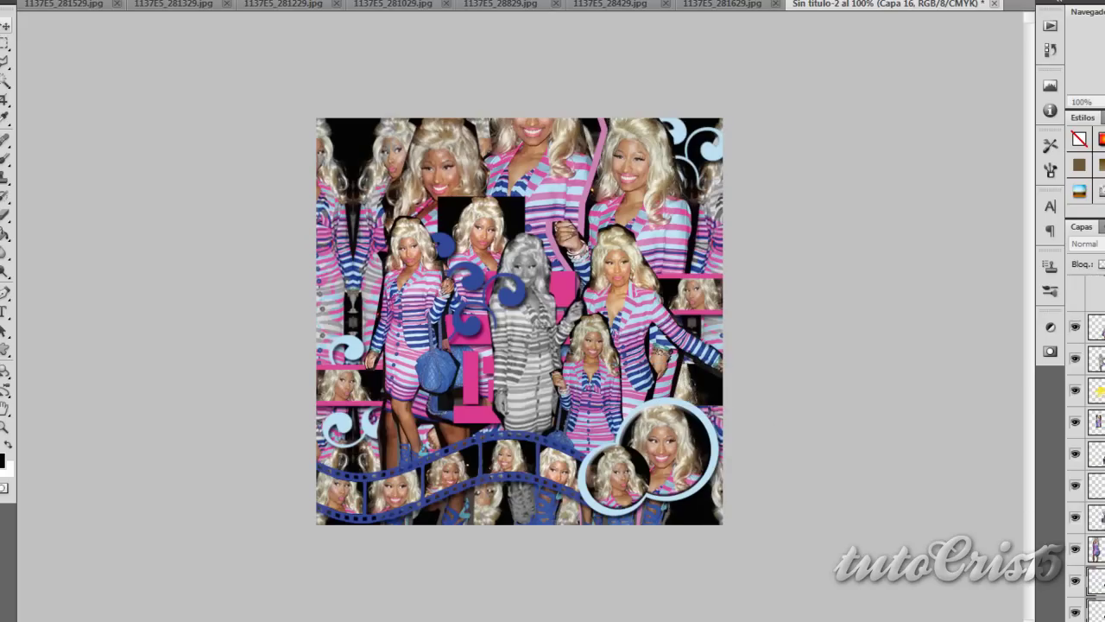
# Duplicate the active layer, cancel its overlay, and drag the framed photo to the lower right
pyautogui.hotkey('ctrl', 'j')
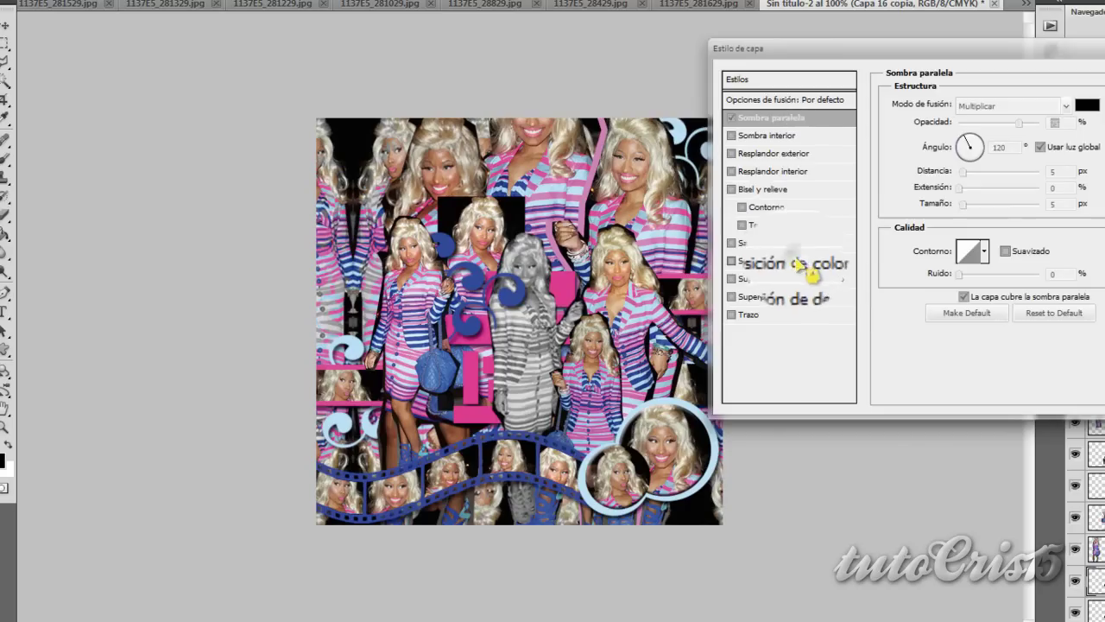
pyautogui.click(787, 260)
pyautogui.click(1086, 105)
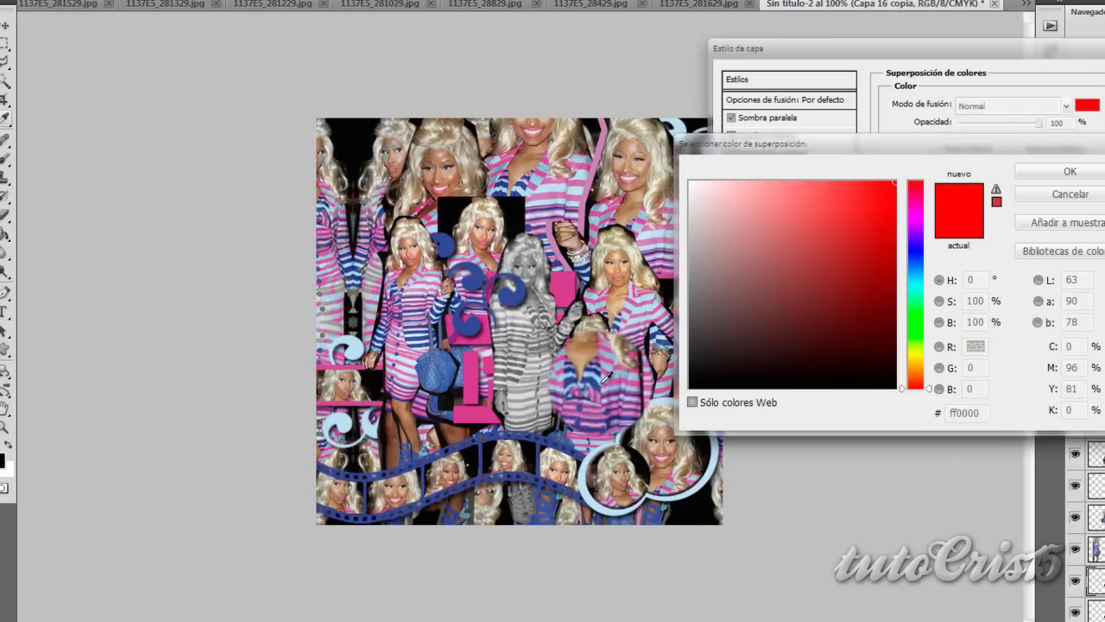
pyautogui.press('Escape')
pyautogui.press('Escape')
pyautogui.click(296, 3)
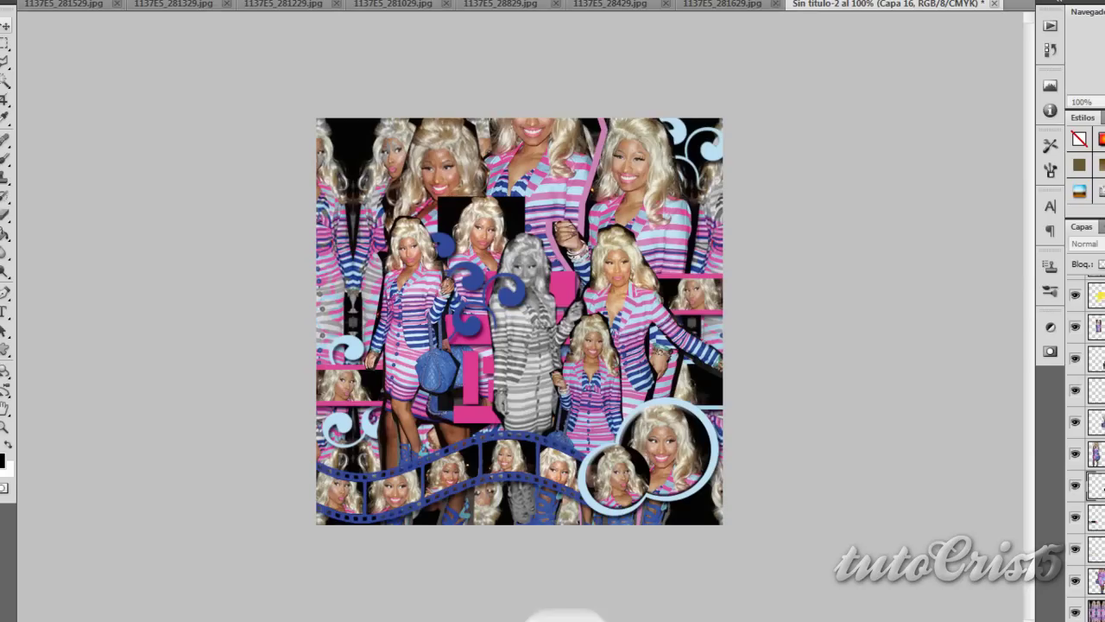
pyautogui.moveTo(296, 3); pyautogui.dragTo(715, 568)
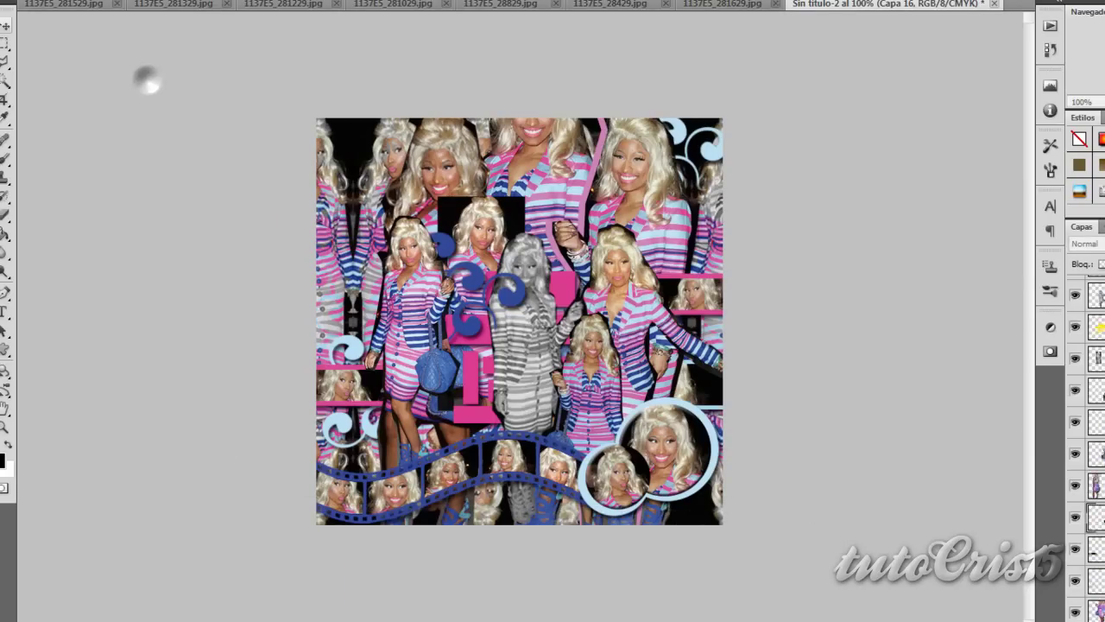
# Move the framed photo to the upper left and nudge the circle insets down-right
pyautogui.moveTo(1092, 316); pyautogui.dragTo(1093, 353)
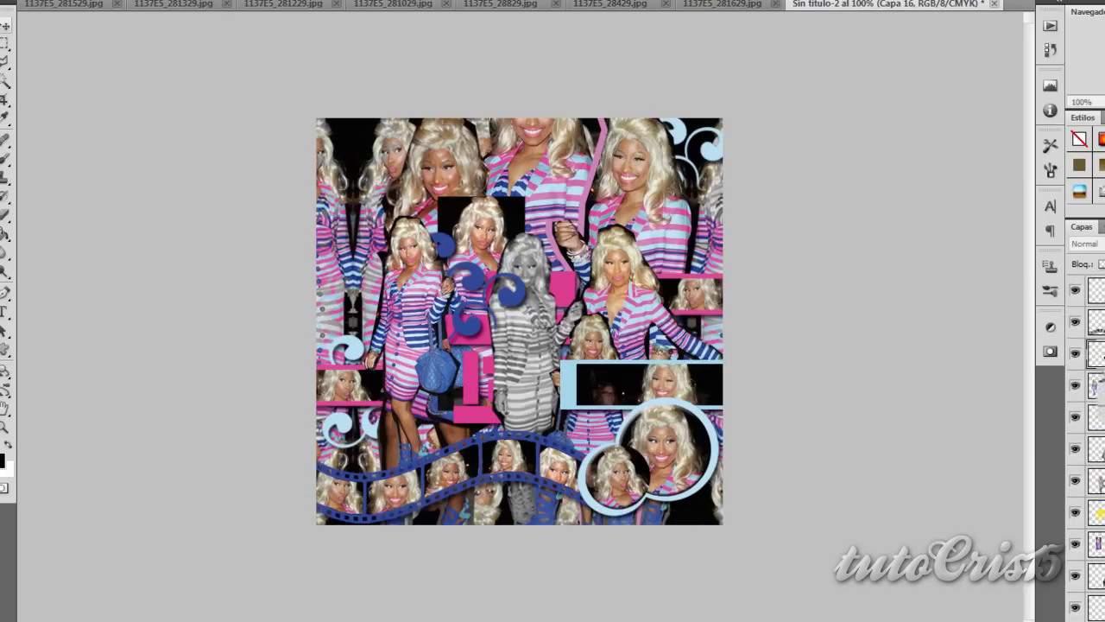
pyautogui.moveTo(639, 385)
pyautogui.mouseDown()
pyautogui.moveTo(411, 307)
pyautogui.moveTo(783, 251)
pyautogui.moveTo(747, 401)
pyautogui.moveTo(745, 373)
pyautogui.mouseUp()
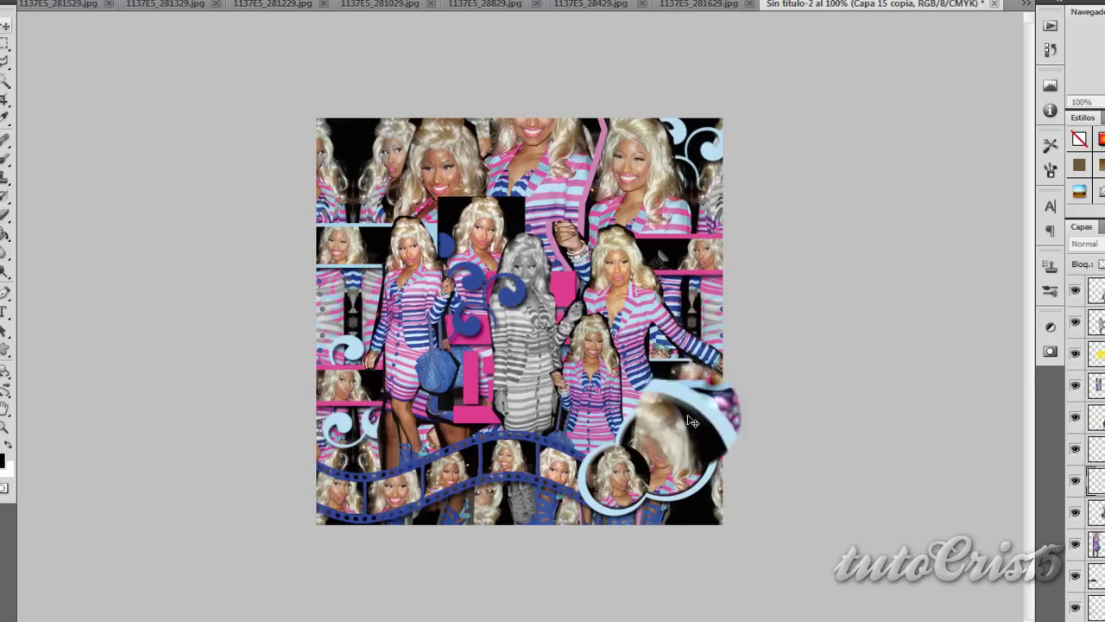
pyautogui.moveTo(646, 447); pyautogui.dragTo(658, 460)
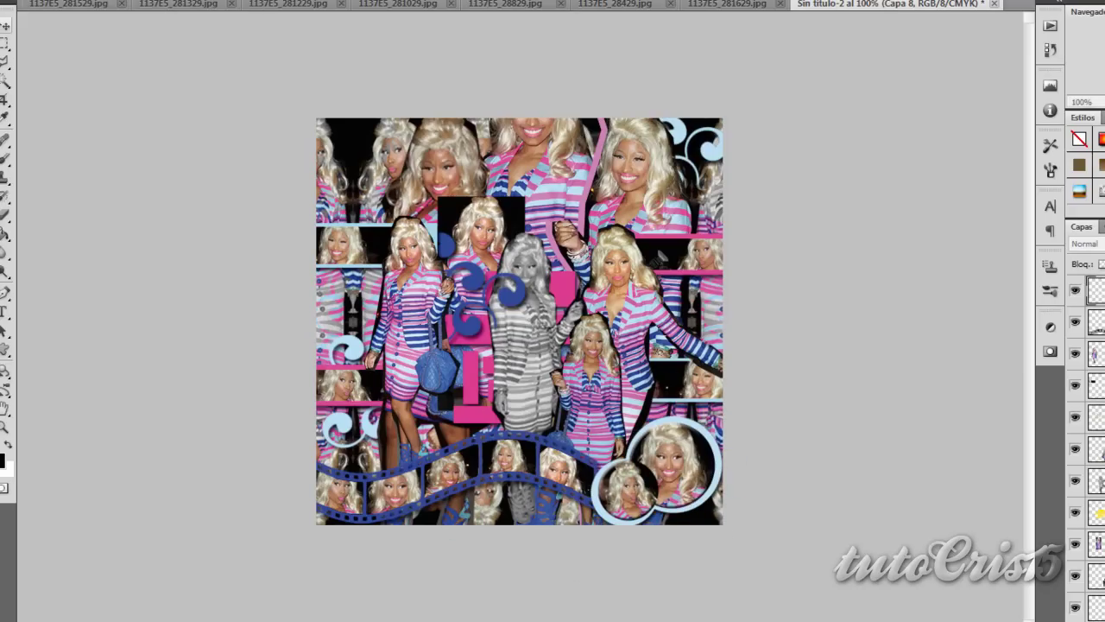
# Minimize Sin título-1 and restore THE FAME reference window
pyautogui.click(580, 580)
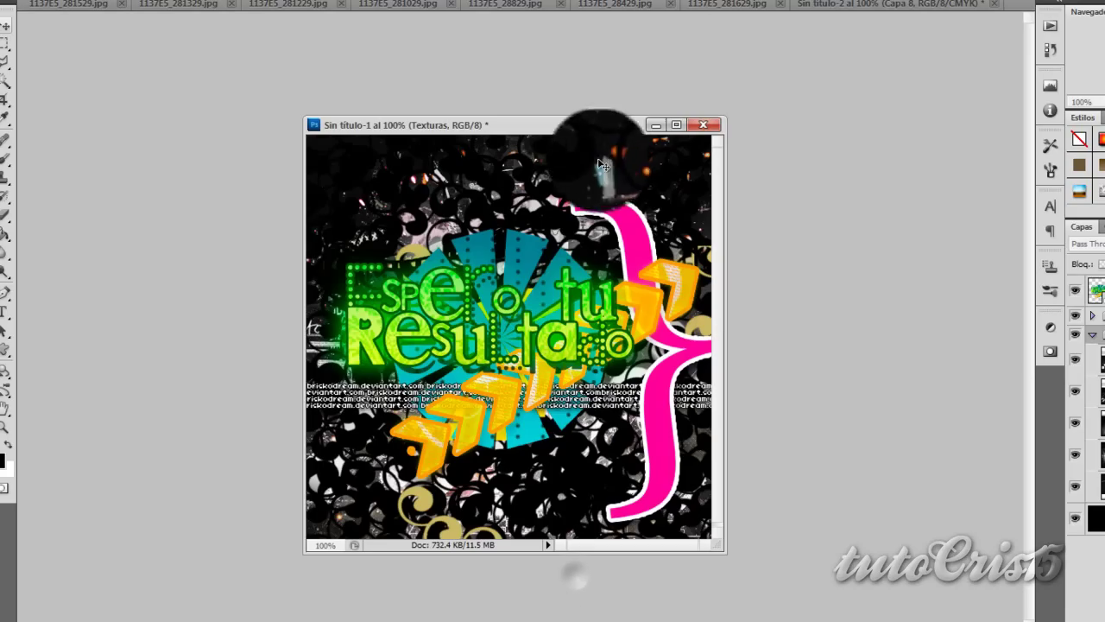
pyautogui.click(662, 122)
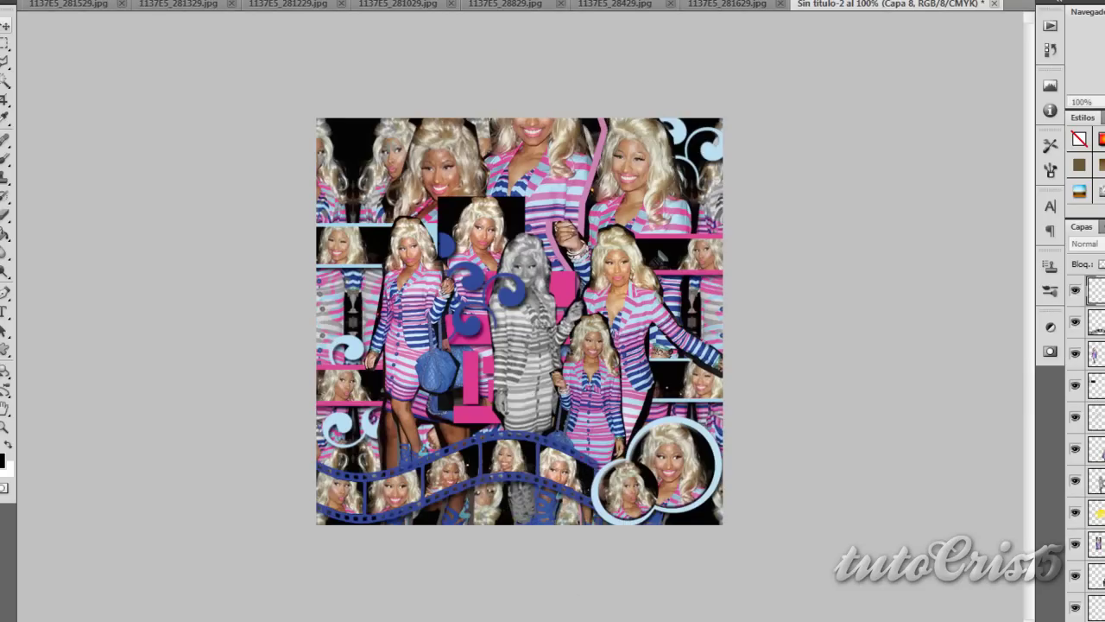
pyautogui.click(172, 76)
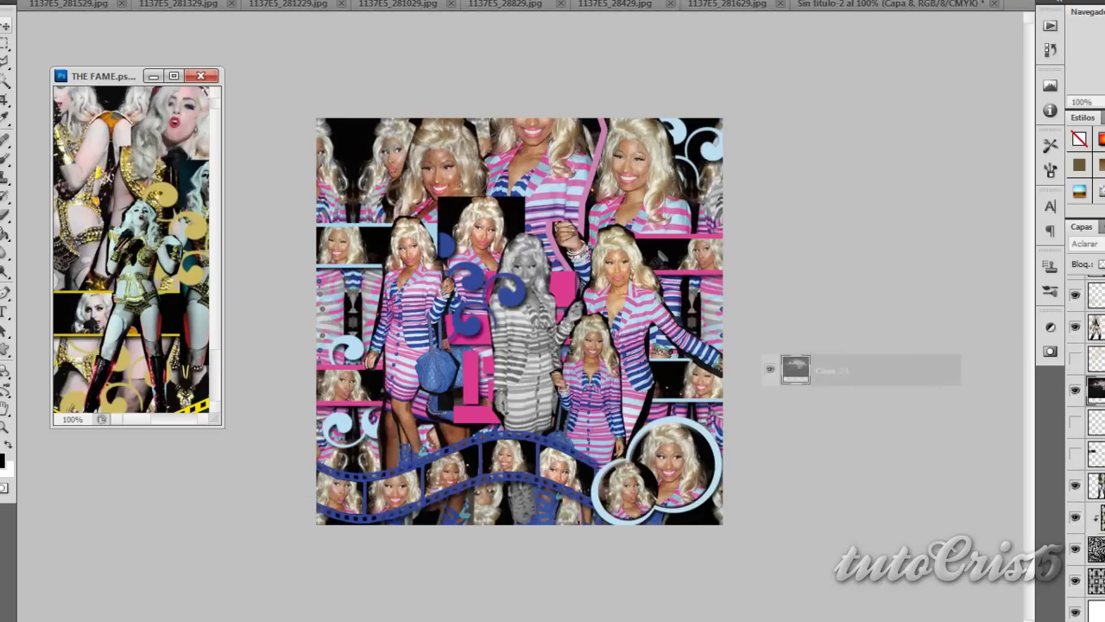
# Place a light overlay layer on the collage and move it down one level
pyautogui.moveTo(1095, 294); pyautogui.dragTo(518, 319)
pyautogui.hotkey('ctrl', '[')
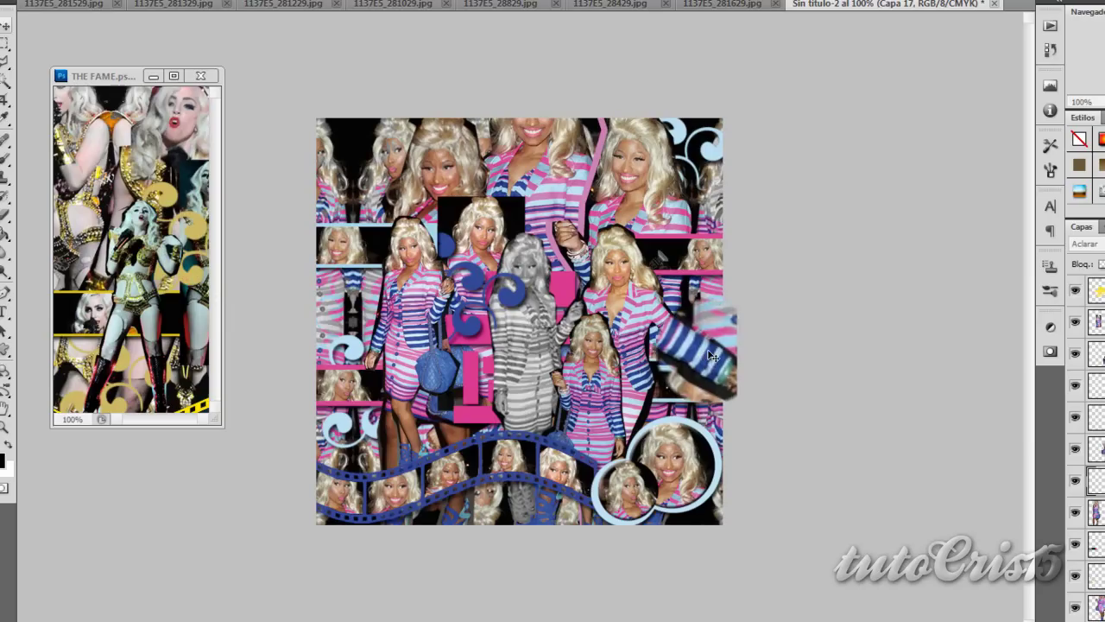
pyautogui.moveTo(294, 265)
pyautogui.mouseDown()
pyautogui.moveTo(280, 136)
pyautogui.moveTo(279, 251)
pyautogui.mouseUp()
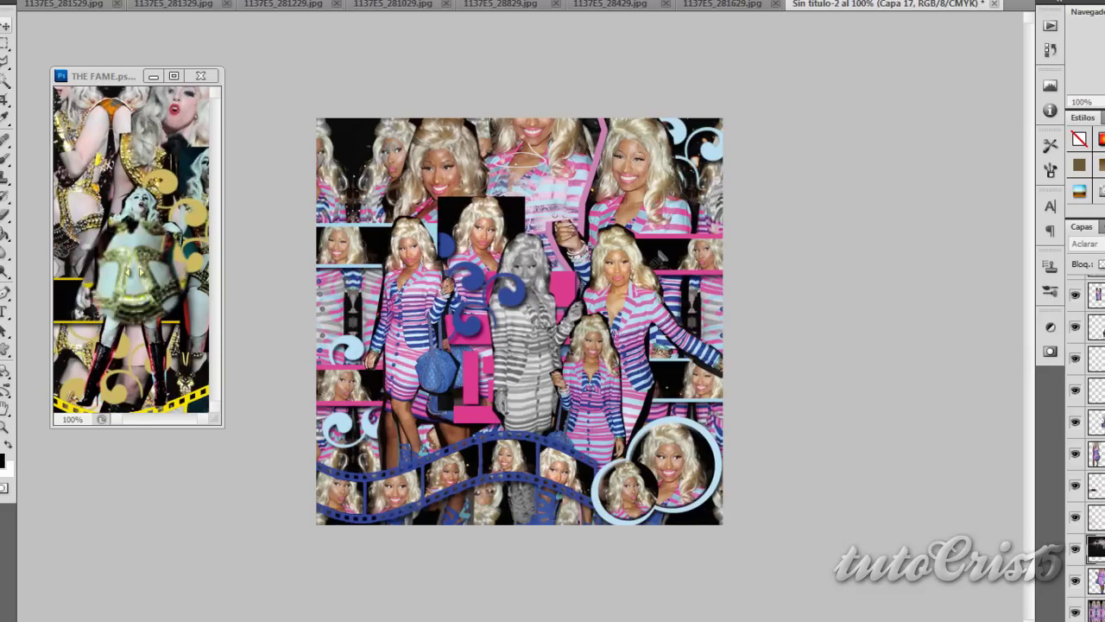
# Bring Capa 21 from THE FAME into the collage's upper right and reorder it
pyautogui.doubleClick(97, 76)
pyautogui.moveTo(406, 4)
pyautogui.mouseDown()
pyautogui.moveTo(484, 4)
pyautogui.moveTo(585, 544)
pyautogui.mouseUp()
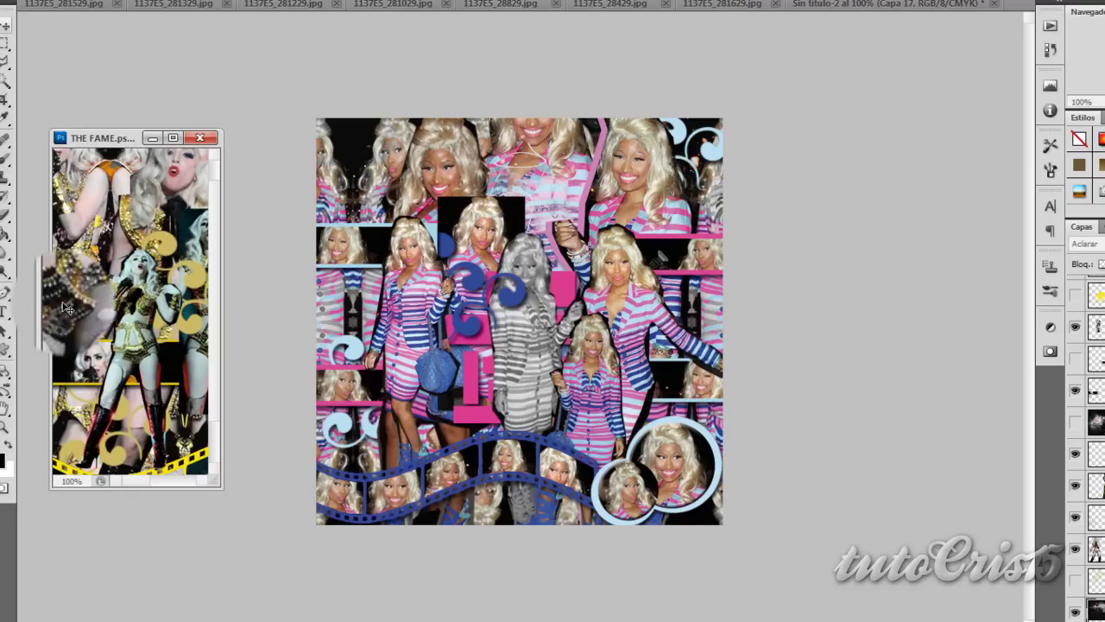
pyautogui.moveTo(1095, 423)
pyautogui.mouseDown()
pyautogui.moveTo(850, 541)
pyautogui.moveTo(836, 536)
pyautogui.mouseUp()
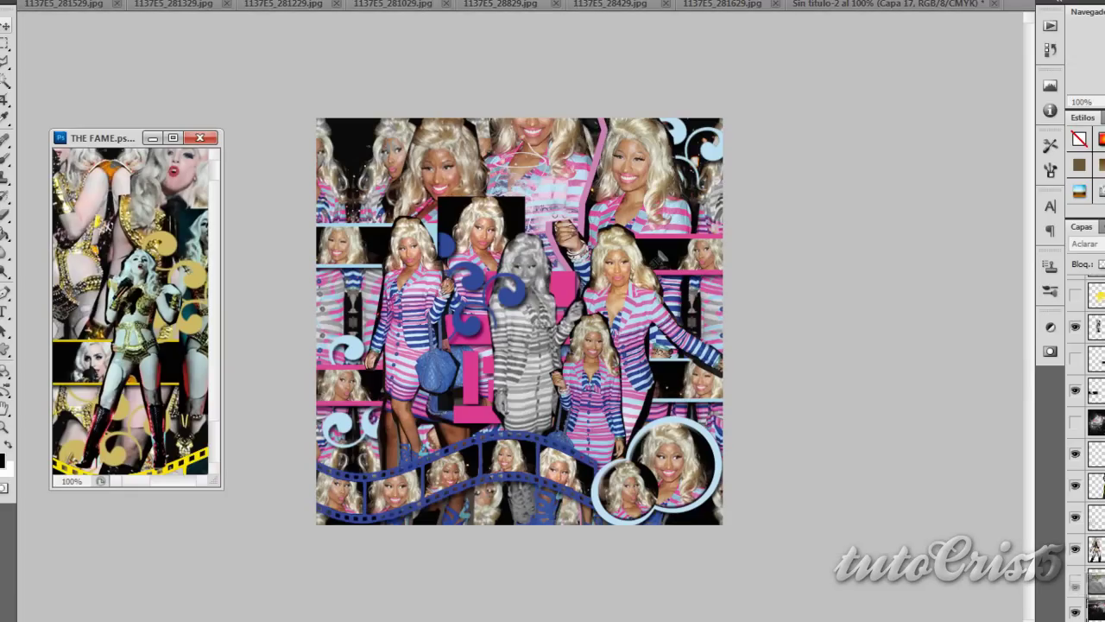
pyautogui.moveTo(647, 159)
pyautogui.mouseDown()
pyautogui.moveTo(706, 250)
pyautogui.moveTo(64, 267)
pyautogui.moveTo(160, 307)
pyautogui.mouseUp()
pyautogui.moveTo(1079, 422); pyautogui.dragTo(904, 414)
pyautogui.click(199, 137)
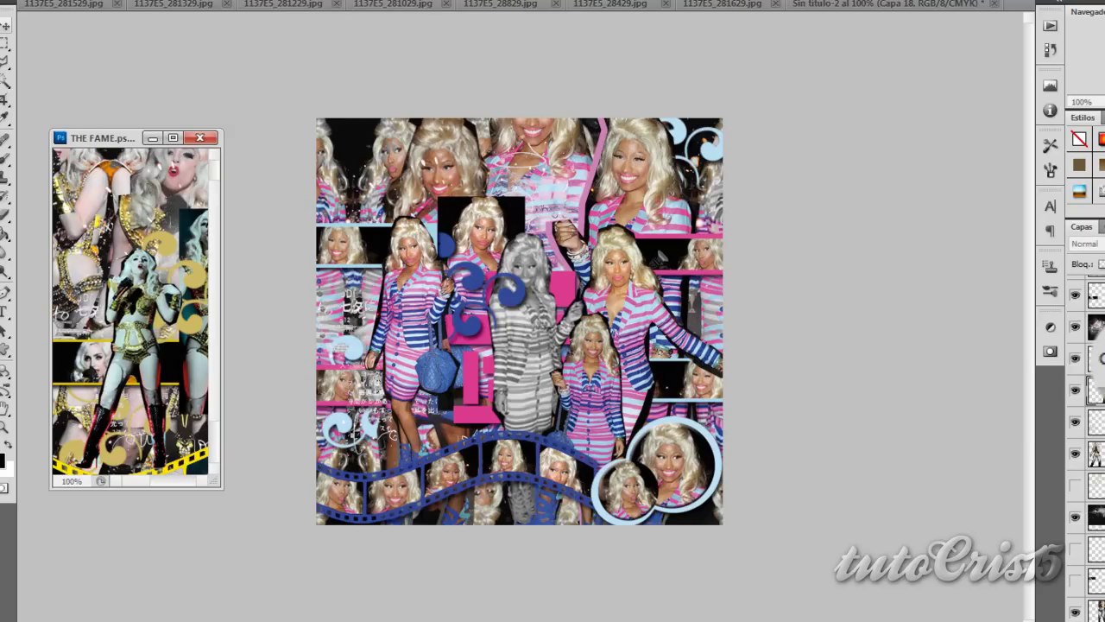
# Copy the Capa 15 layer from the collage into THE FAME document
pyautogui.click(815, 382)
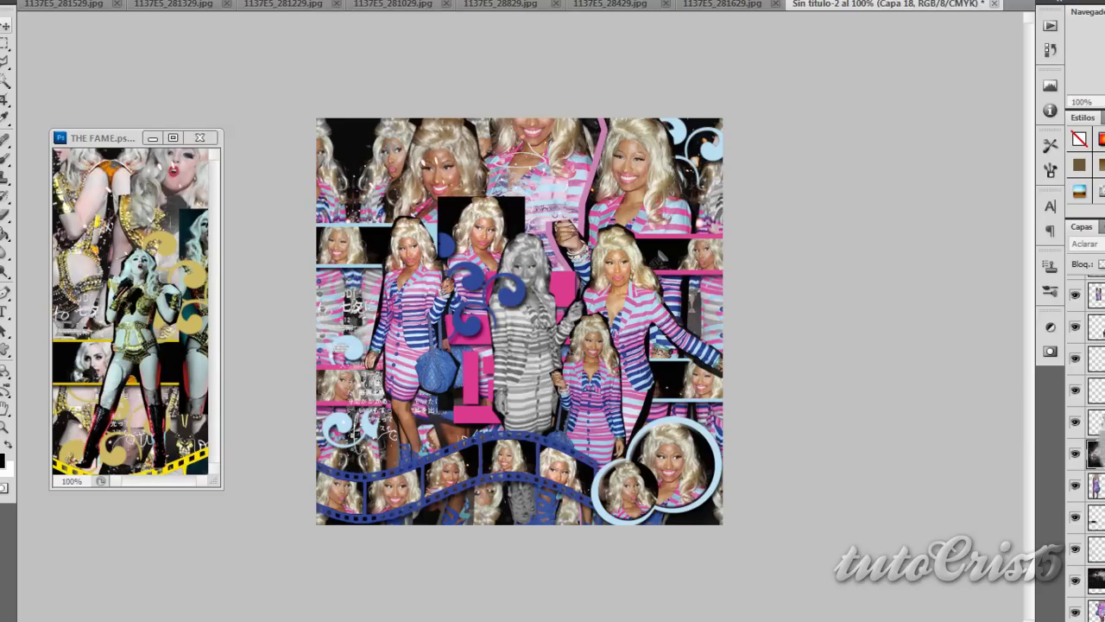
pyautogui.click(1095, 485)
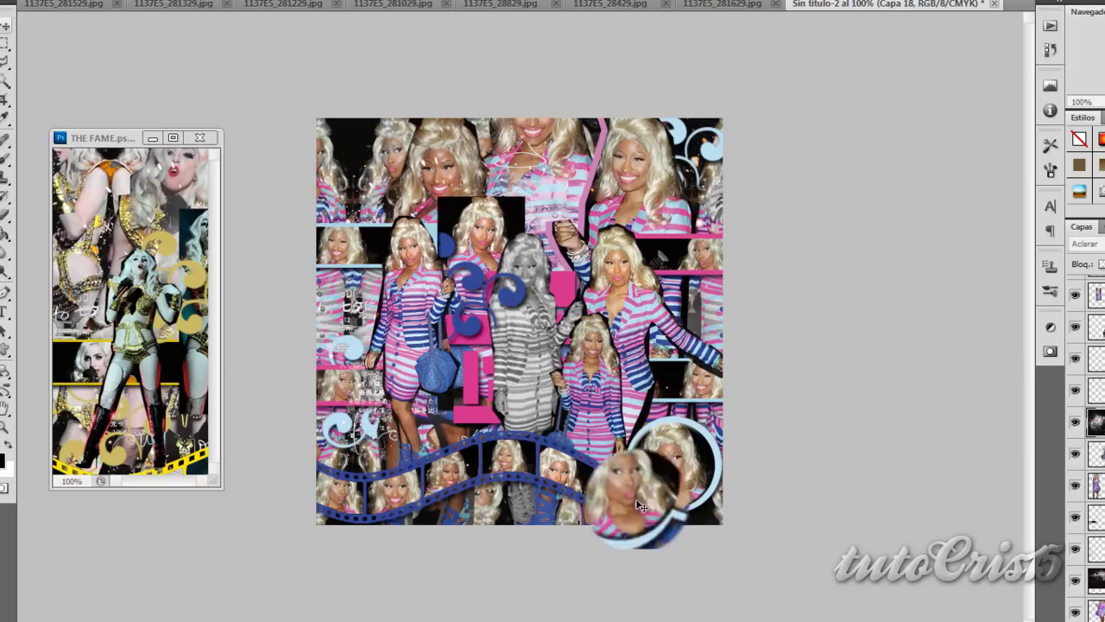
pyautogui.moveTo(1090, 412); pyautogui.dragTo(95, 337)
pyautogui.moveTo(1096, 501); pyautogui.dragTo(1094, 483)
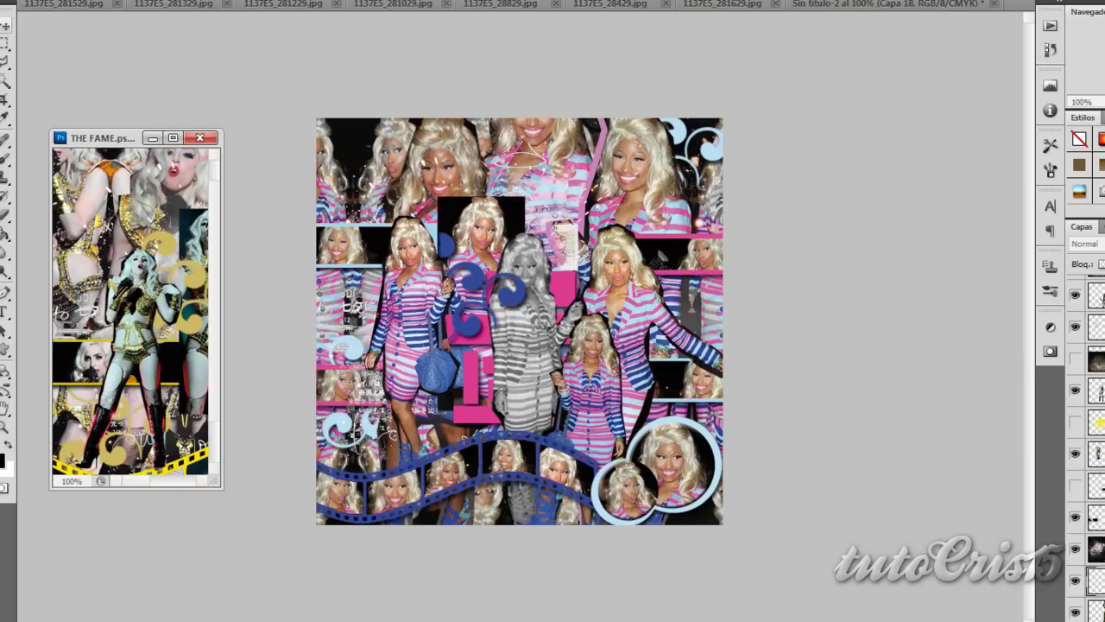
# Add a texture from THE FAME to the collage as Capa 19, placed at the right edge
pyautogui.moveTo(1092, 354); pyautogui.dragTo(1077, 363)
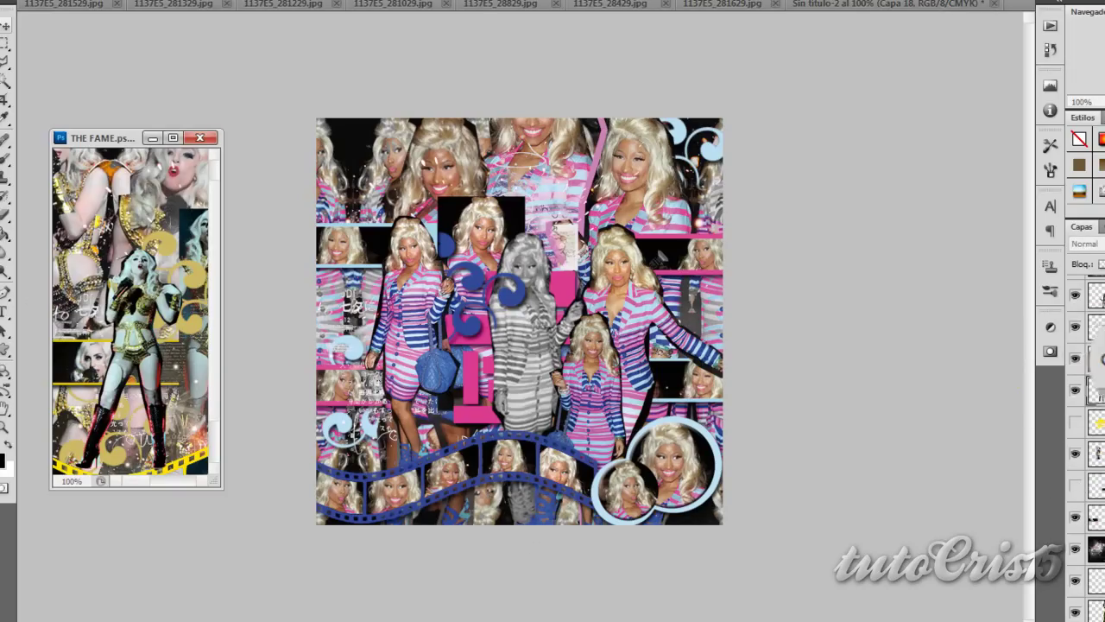
pyautogui.moveTo(1077, 362); pyautogui.dragTo(704, 367)
pyautogui.hotkey('alt', '[')
pyautogui.hotkey('alt', '[')
pyautogui.hotkey('alt', '[')
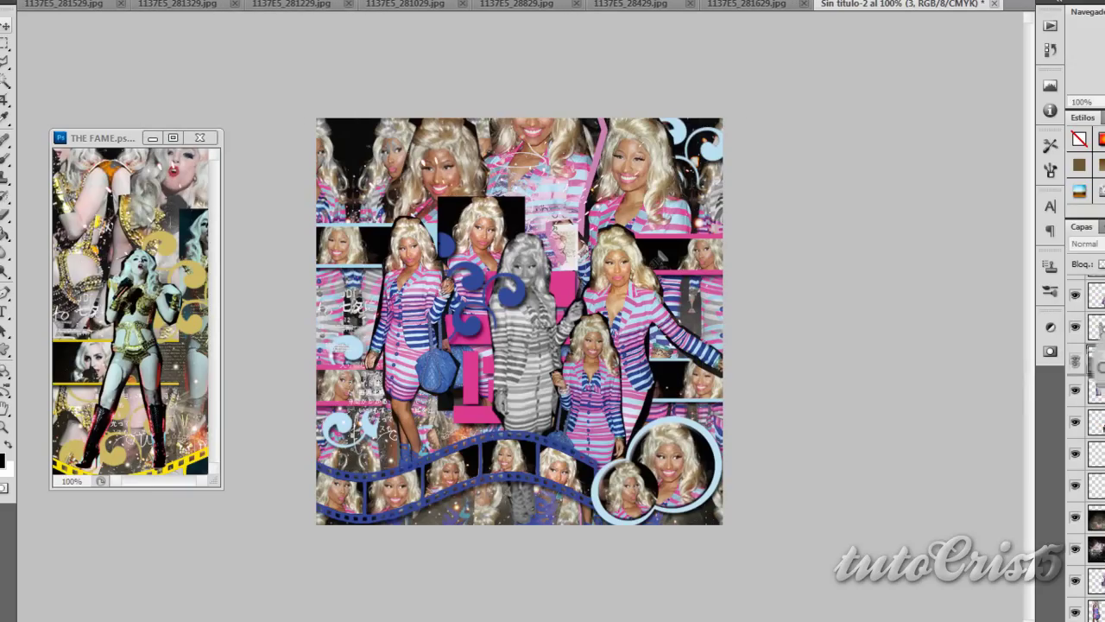
pyautogui.moveTo(1070, 354); pyautogui.dragTo(186, 311)
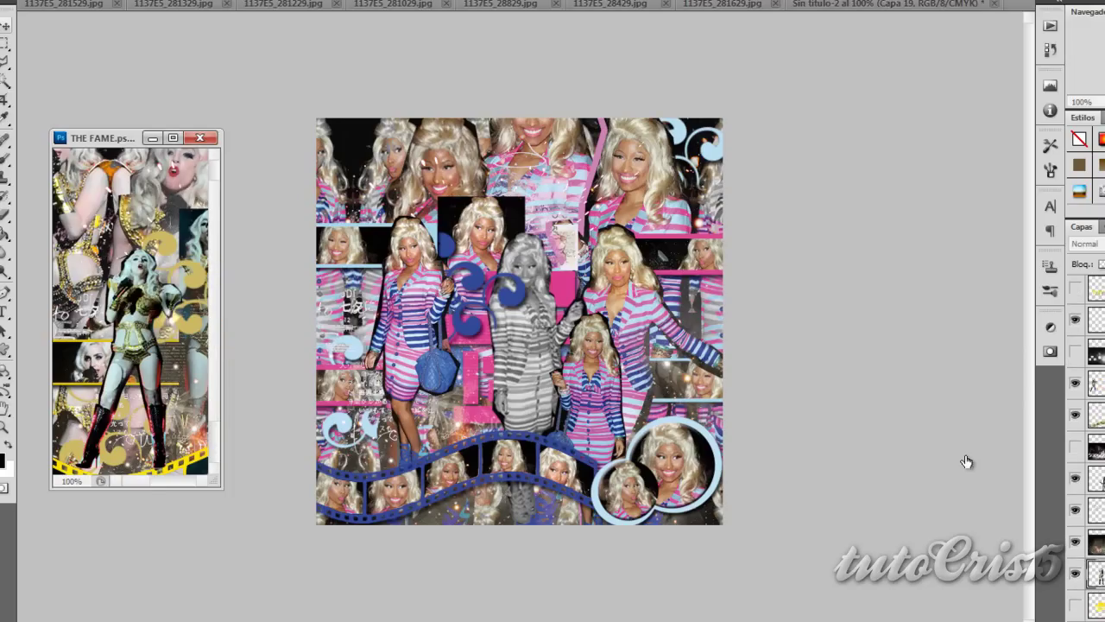